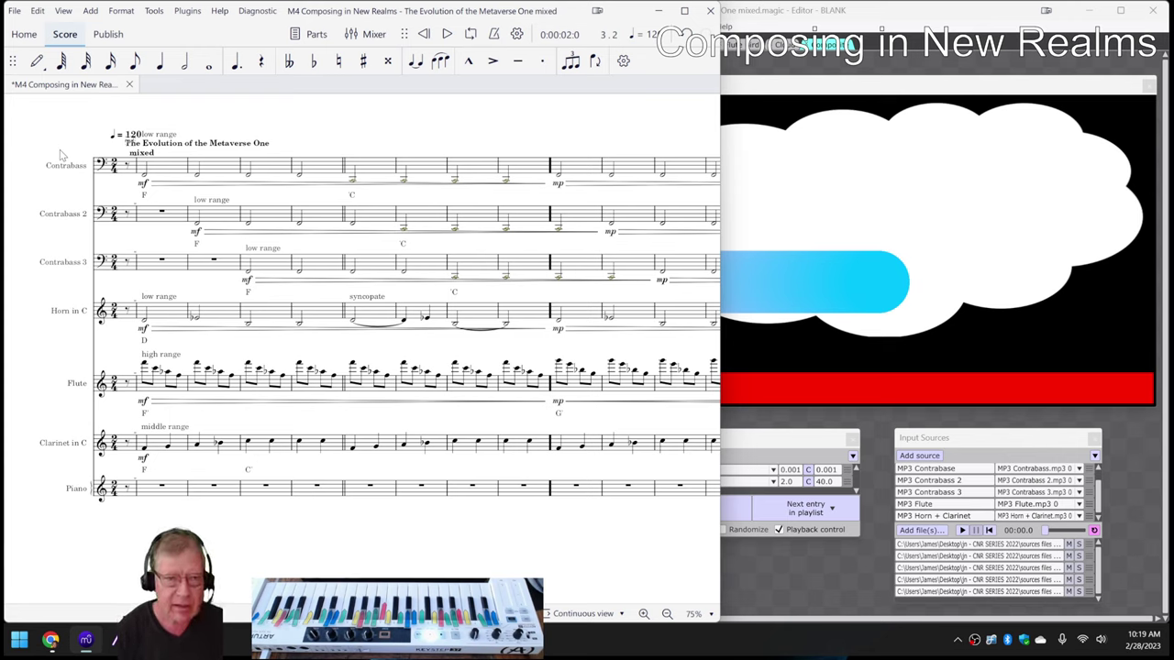
# Play the score briefly, then preview the Magic Music Visuals cloud animation up to 00:08.3
pyautogui.press('space')
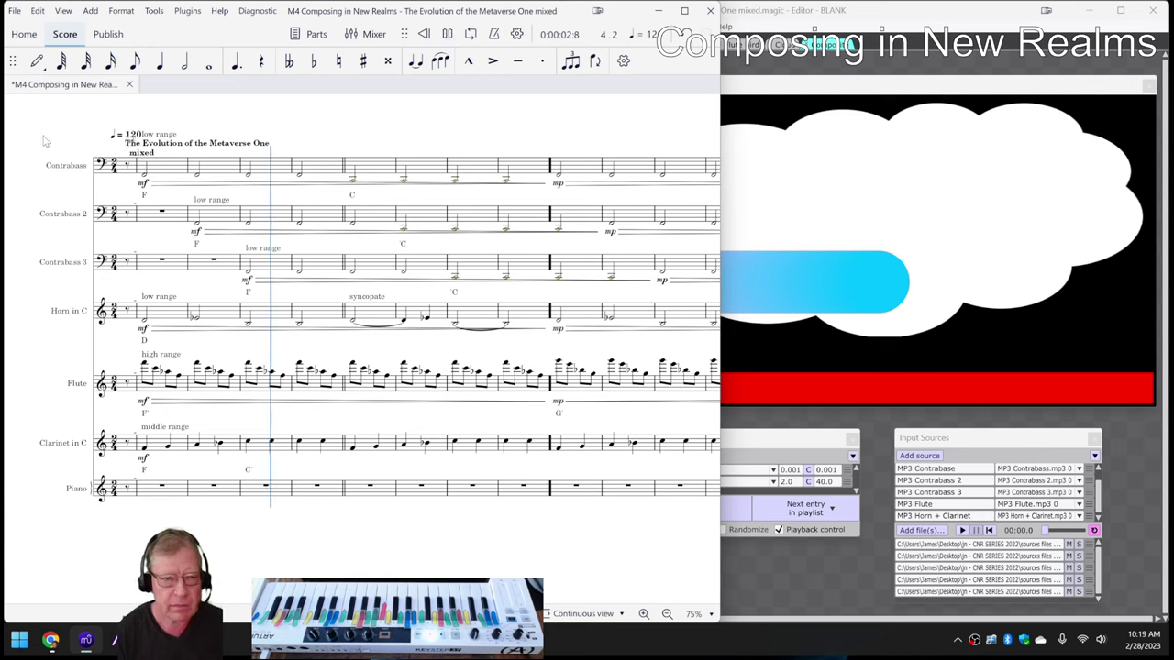
pyautogui.press('space')
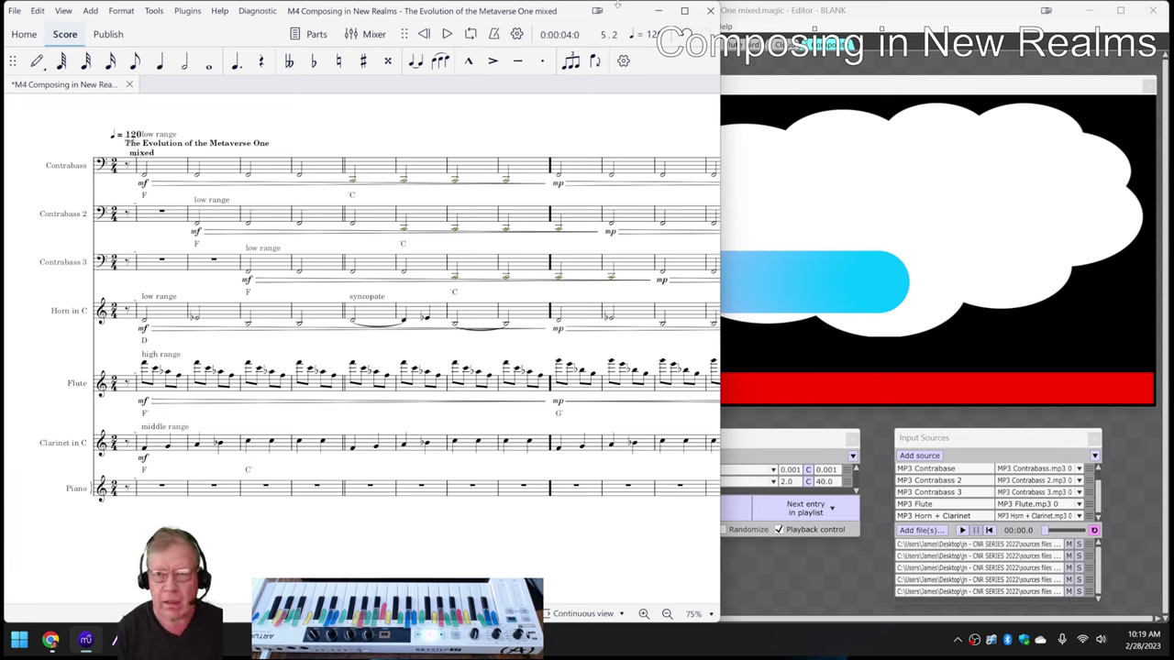
pyautogui.click(789, 19)
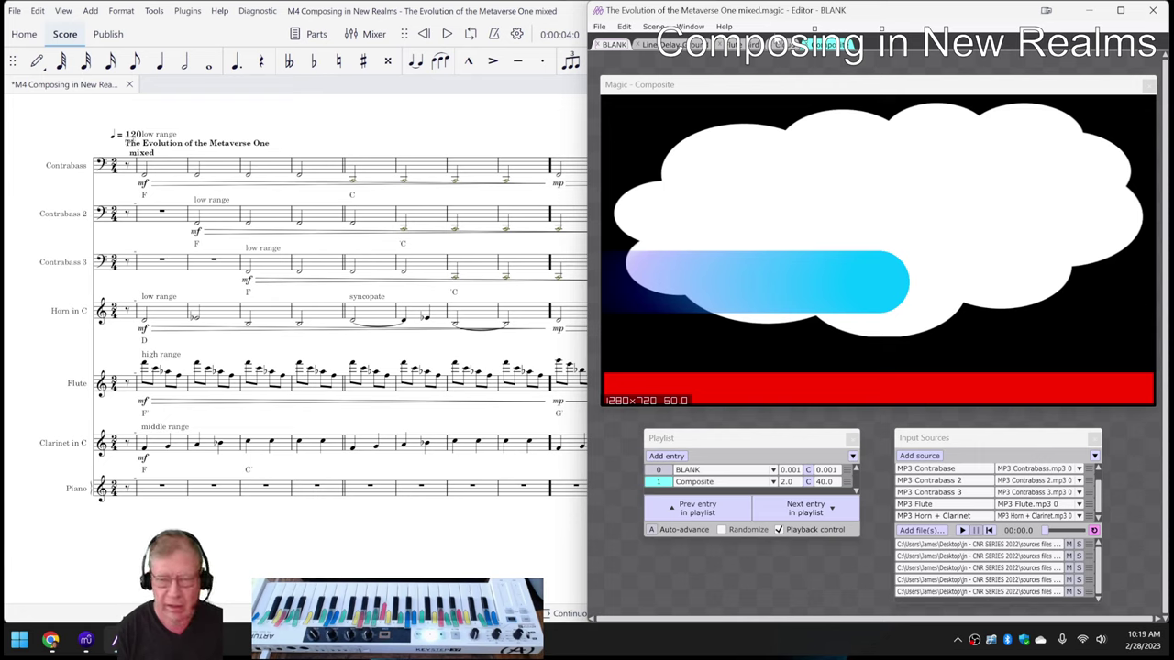
pyautogui.press('space')
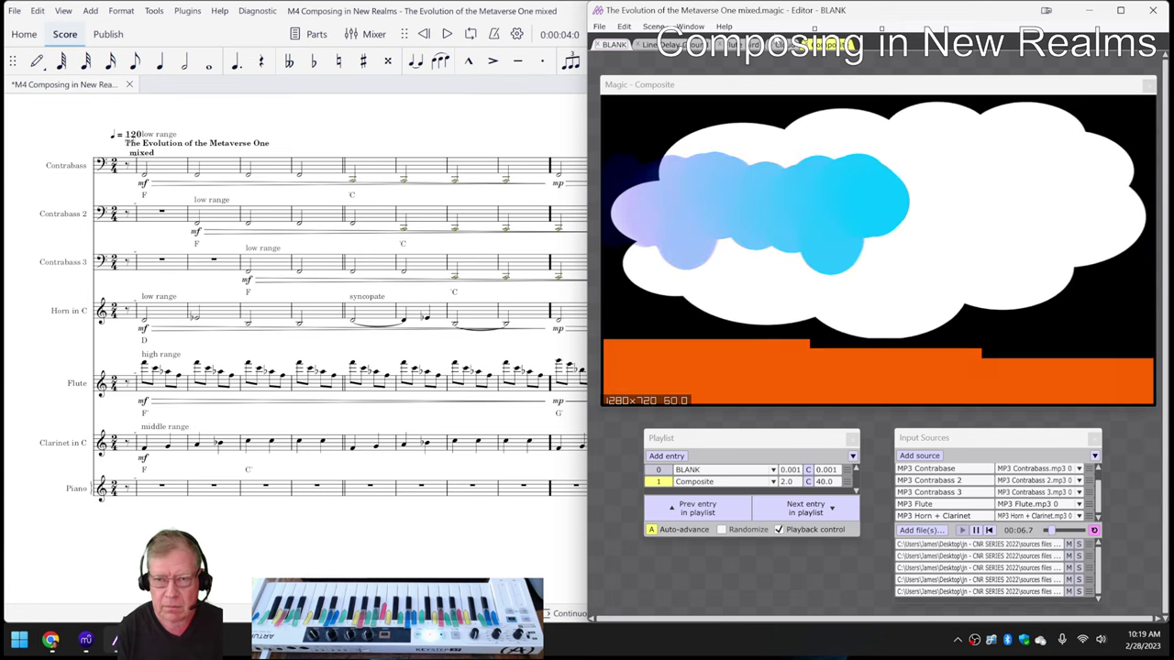
pyautogui.press('space')
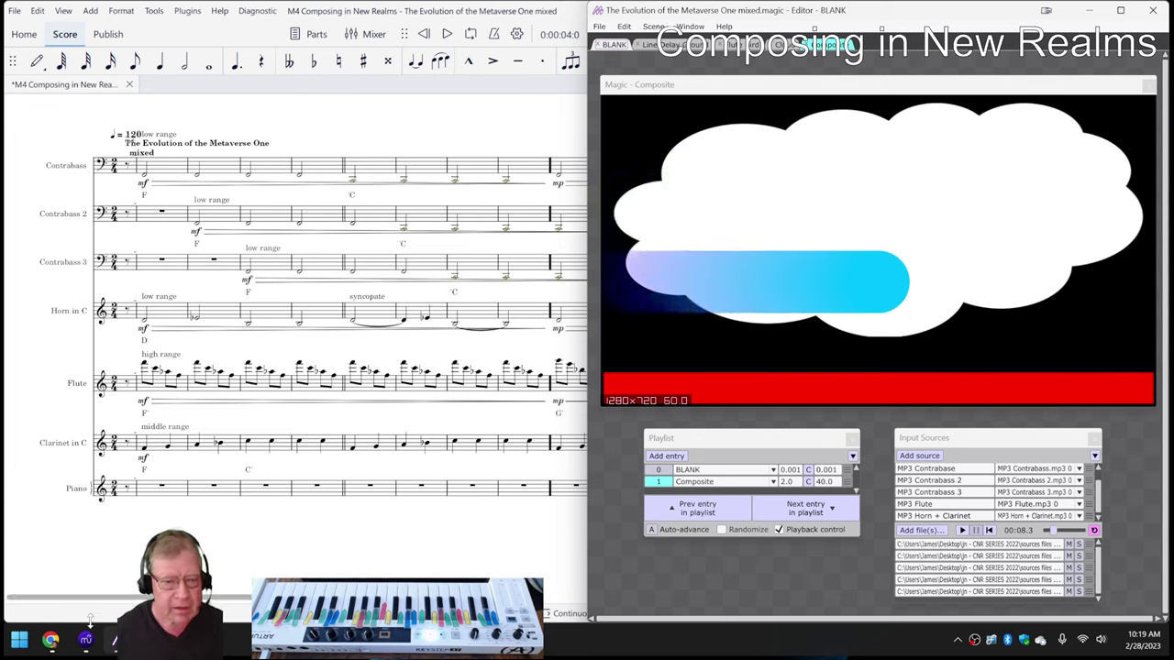
# In the Napkin sheet, fix H24's 'workd' so it ends 'in return for their work'
pyautogui.moveTo(51, 644)
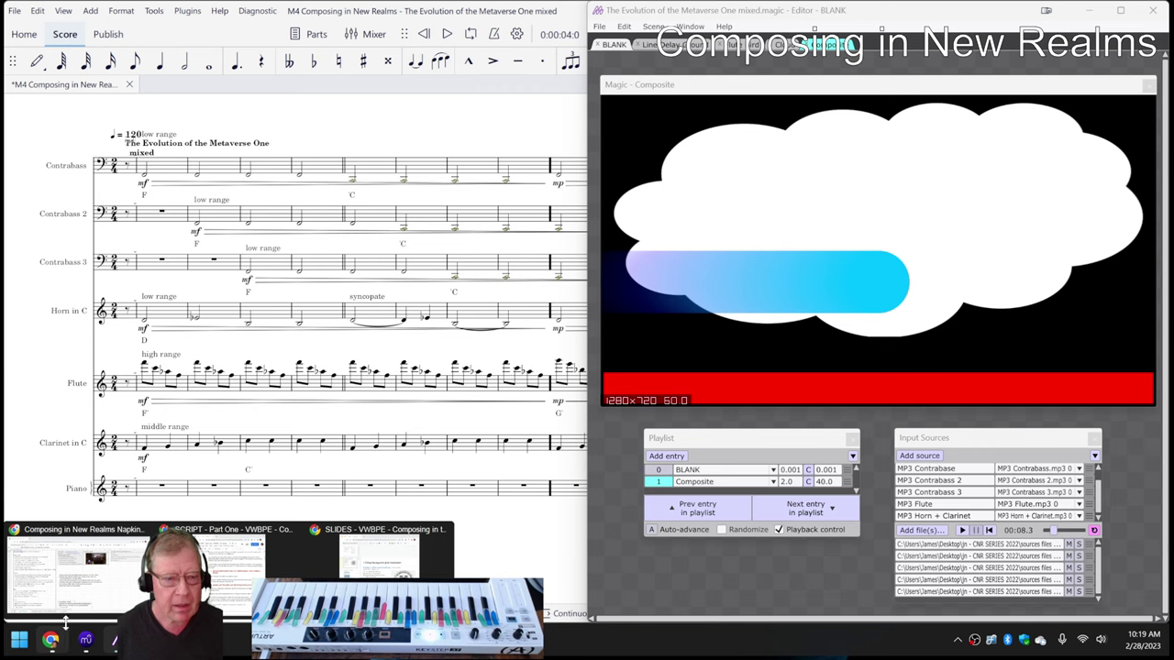
pyautogui.click(85, 602)
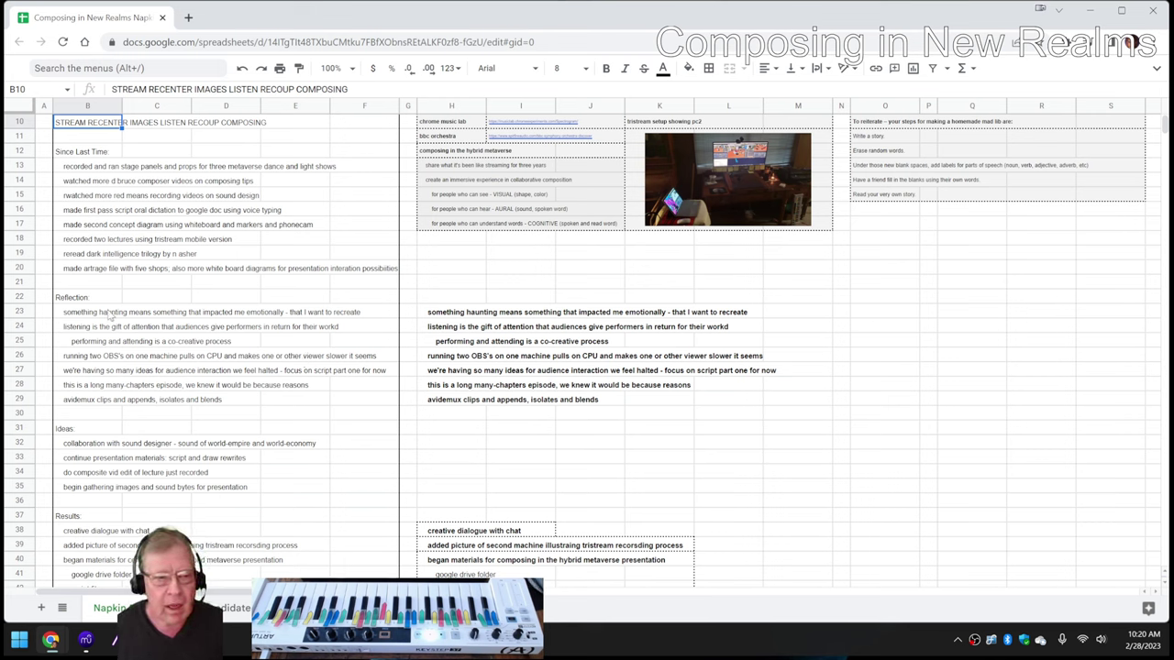
pyautogui.click(430, 316)
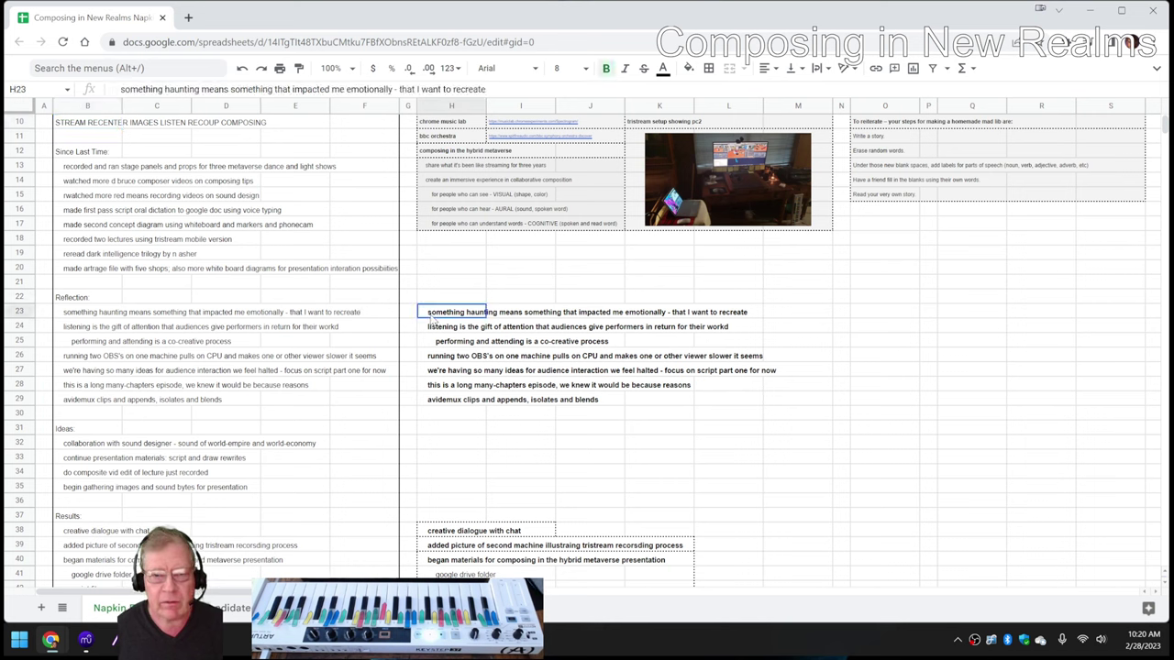
pyautogui.click(441, 332)
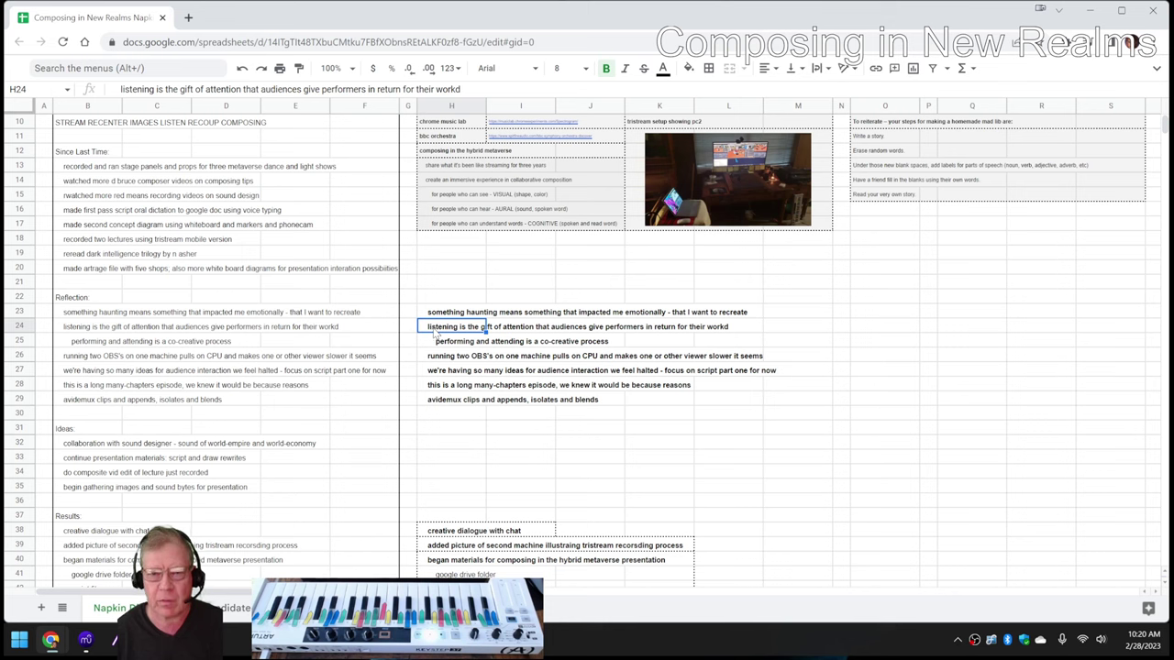
pyautogui.doubleClick(435, 331)
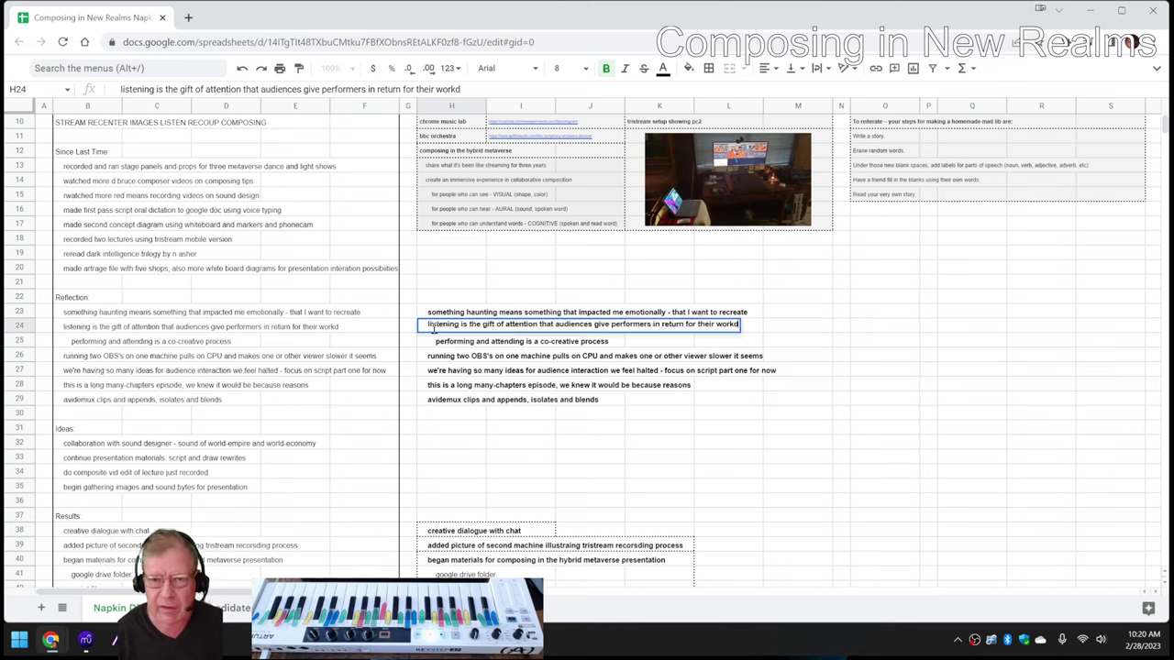
pyautogui.press('BackSpace')
pyautogui.press('Return')
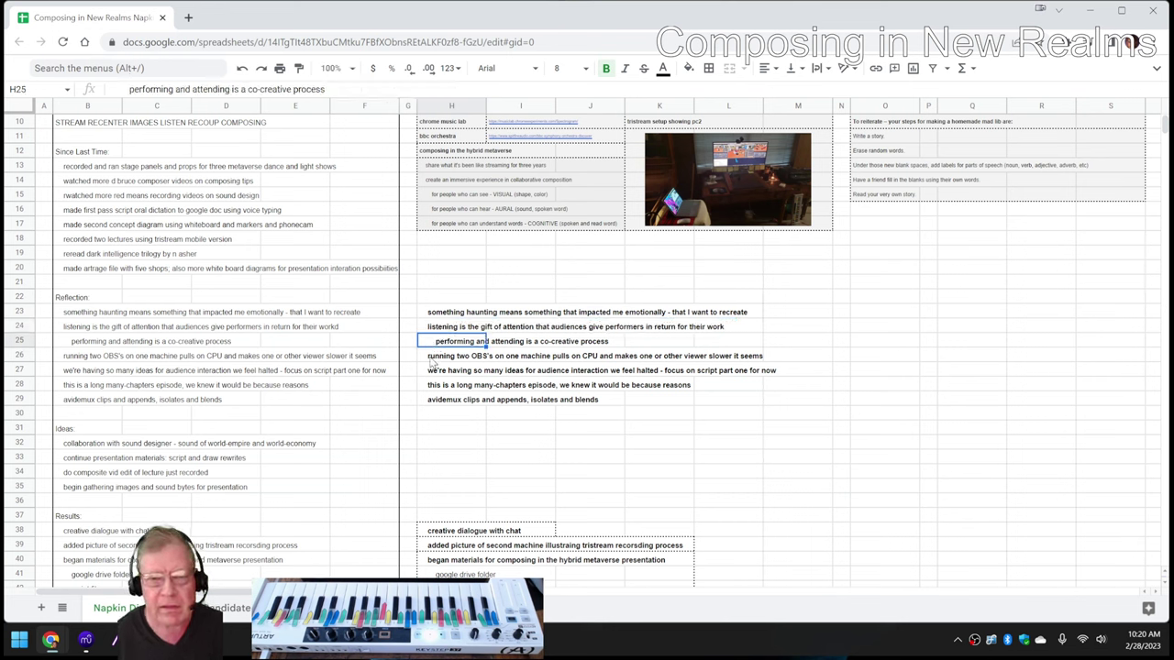
# Select the OBS line in H26, then bring up the tristream setup photo
pyautogui.click(431, 361)
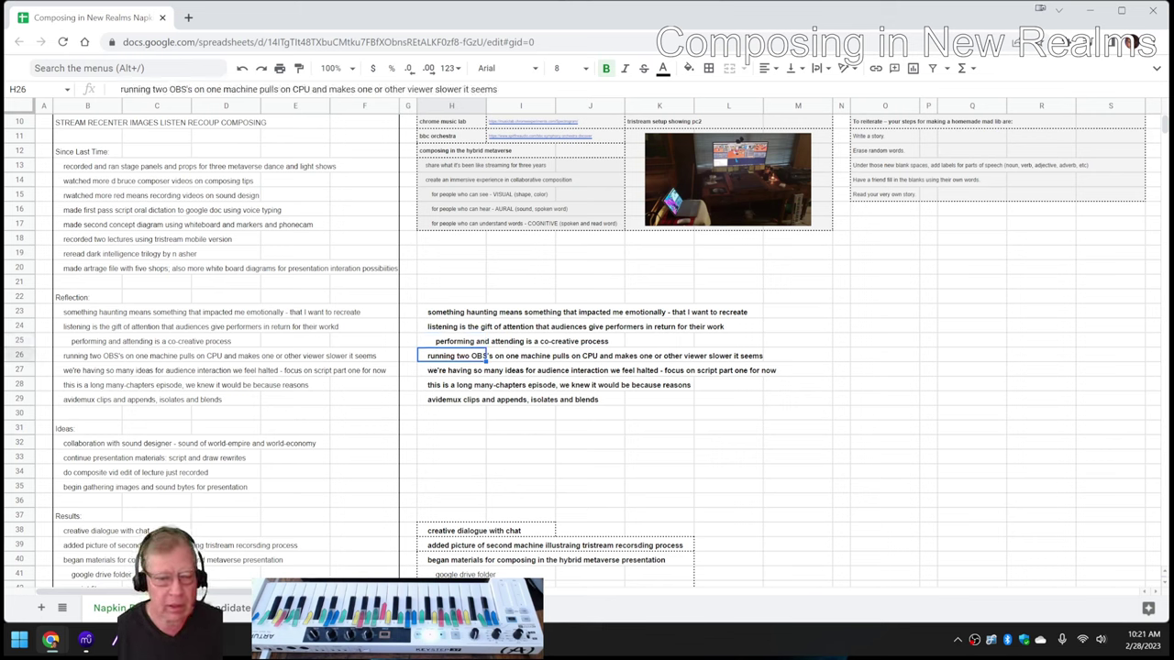
pyautogui.moveTo(85, 639)
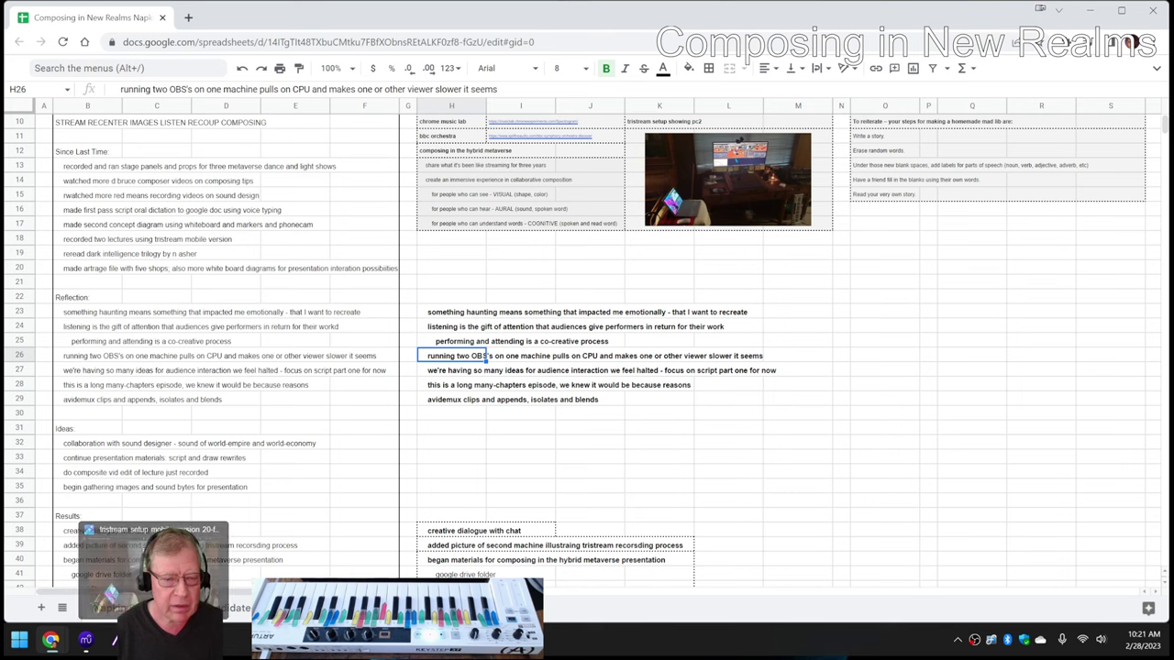
pyautogui.click(151, 564)
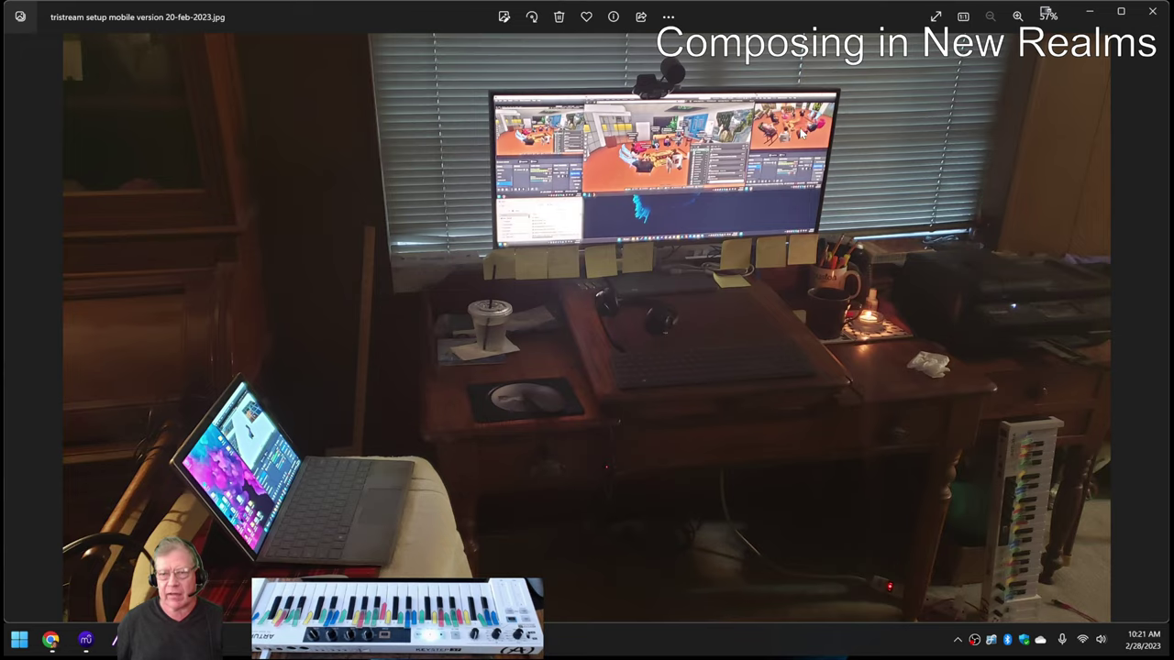
pyautogui.scroll(2, 800, 135)
pyautogui.scroll(6, 796, 136)
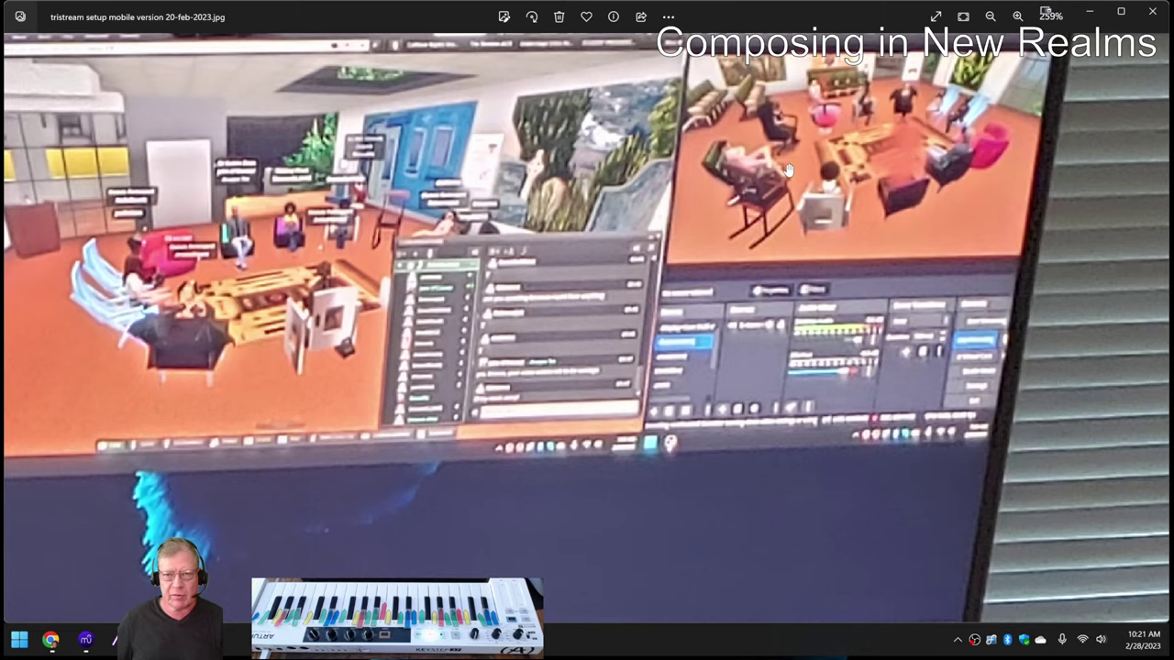
pyautogui.scroll(-5, 830, 172)
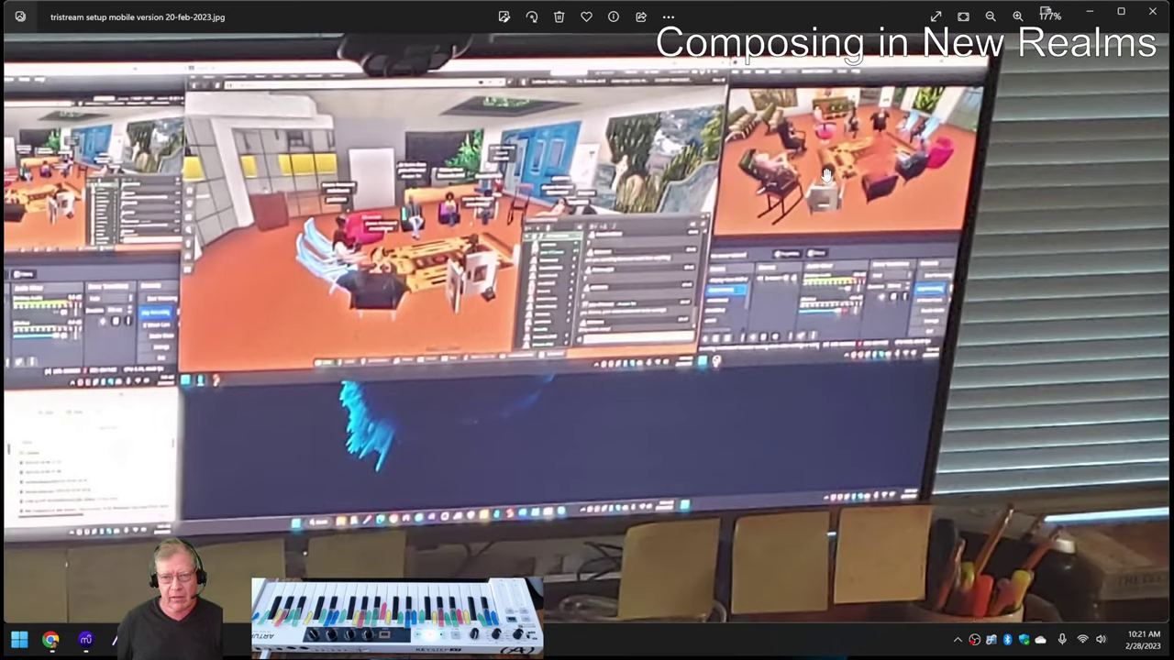
pyautogui.scroll(3, 441, 309)
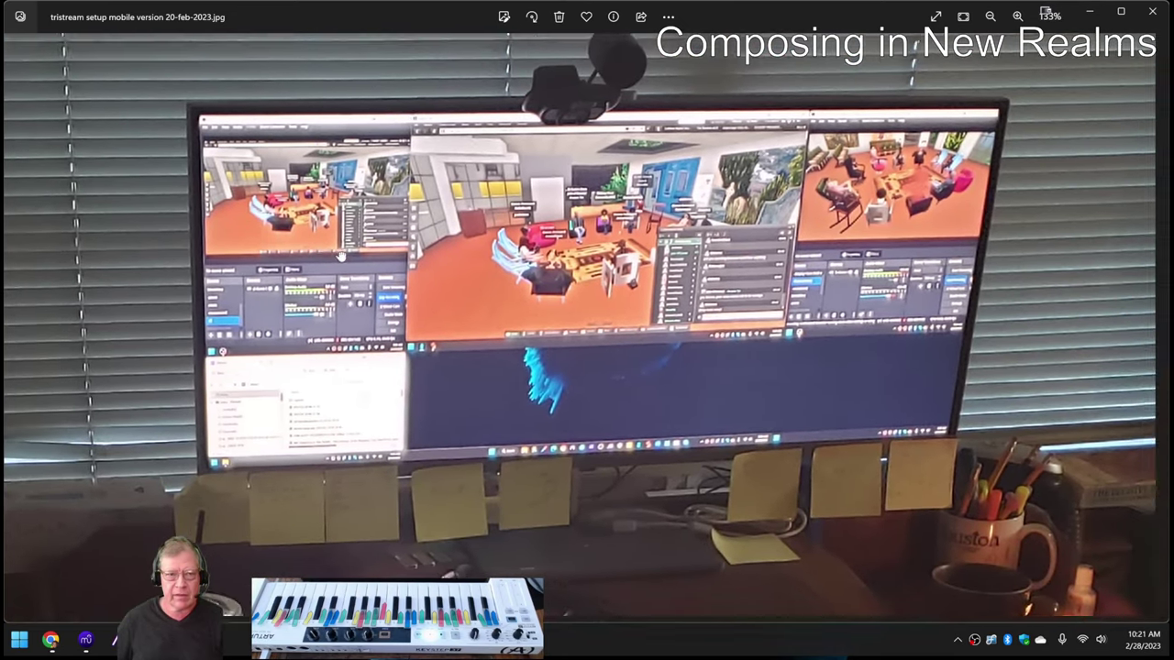
pyautogui.scroll(4, 441, 309)
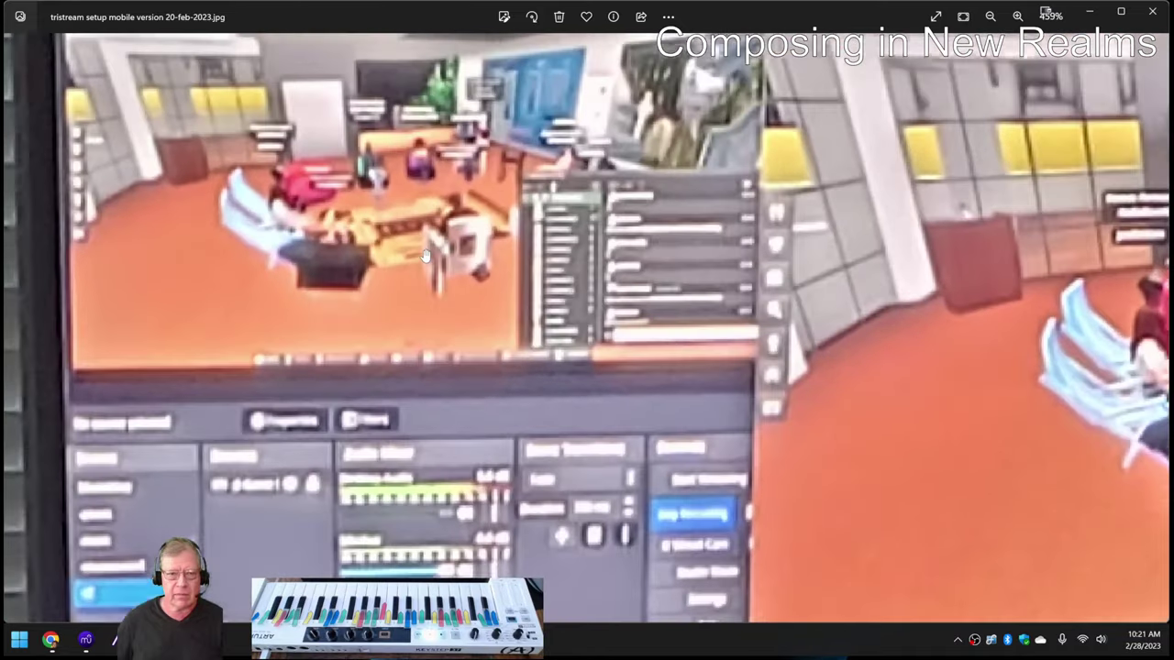
pyautogui.scroll(-7, 349, 298)
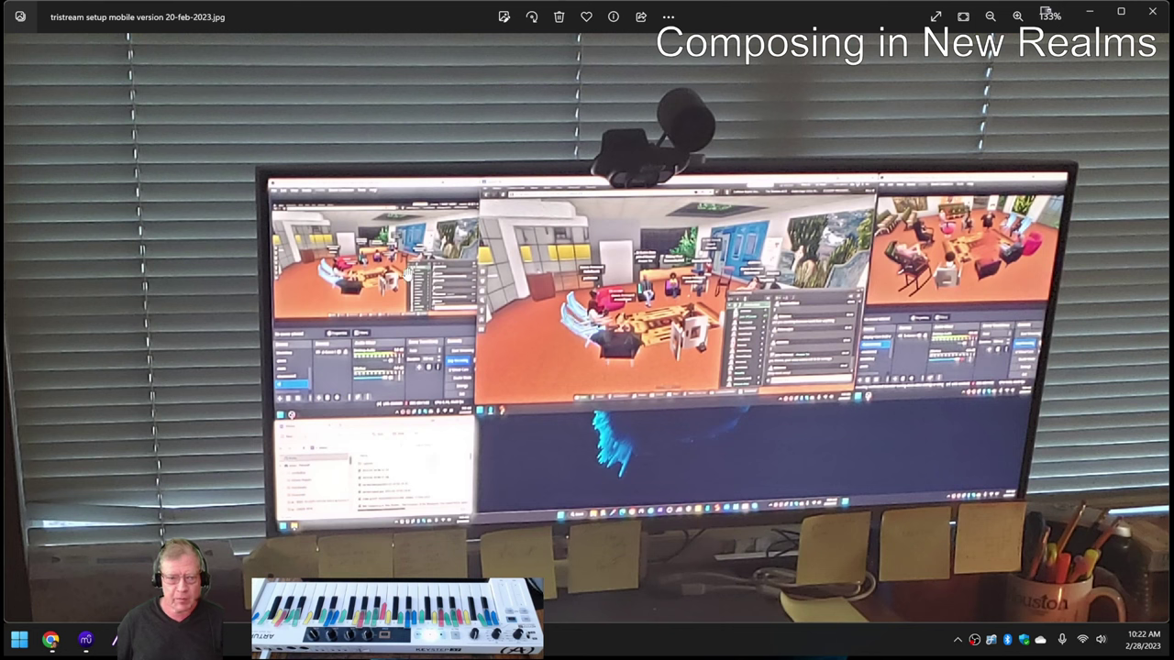
pyautogui.moveTo(56, 648)
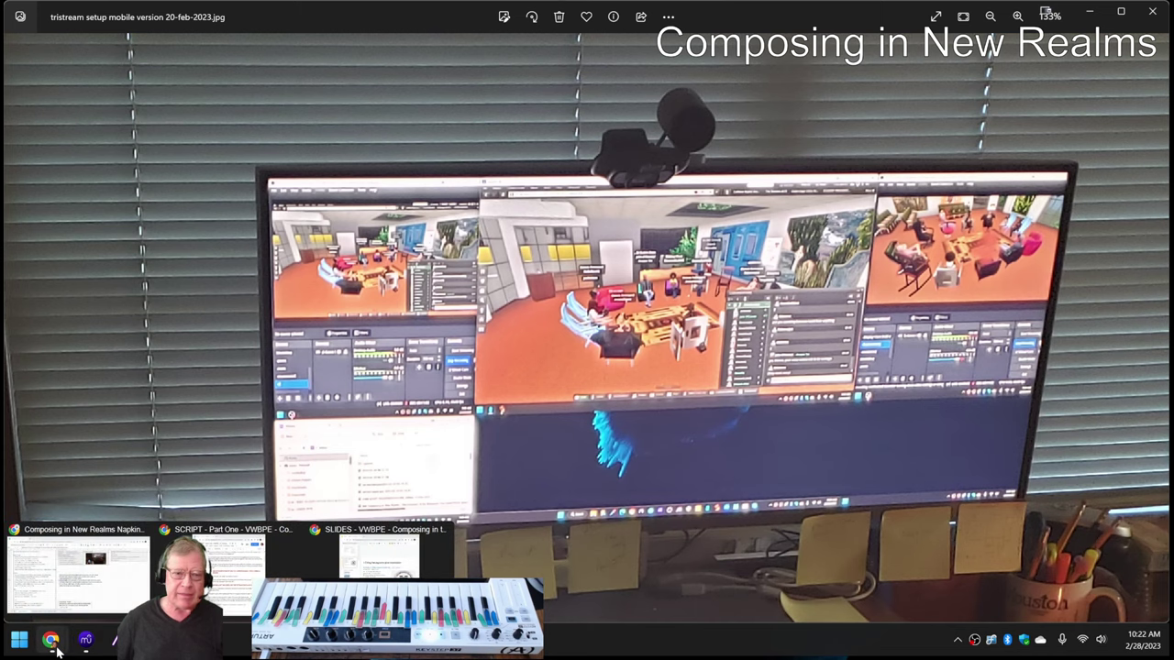
# Review reflection lines H27–H29 against the composer videos entry in B14, ending at the avidemux line
pyautogui.click(52, 600)
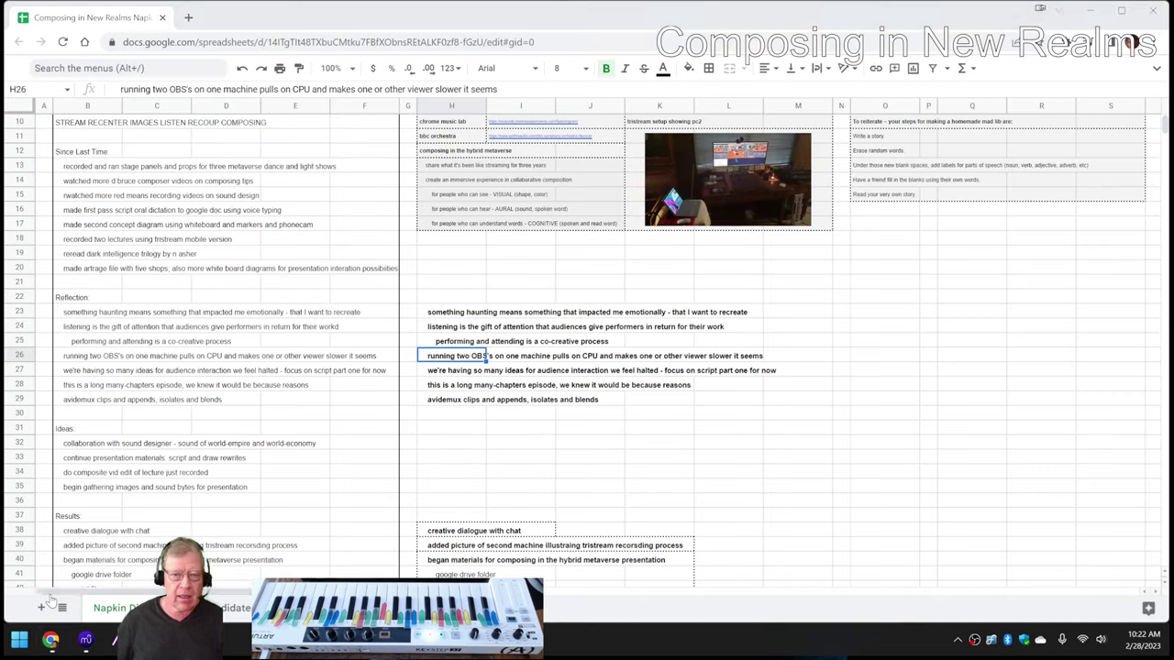
pyautogui.click(449, 374)
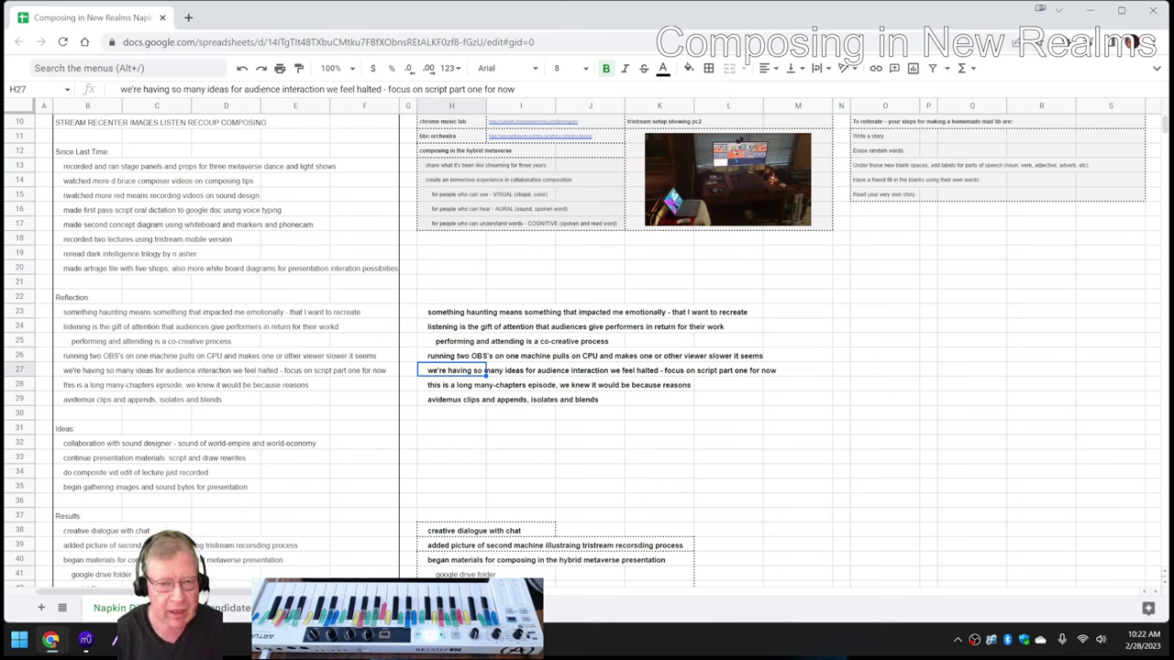
pyautogui.click(478, 385)
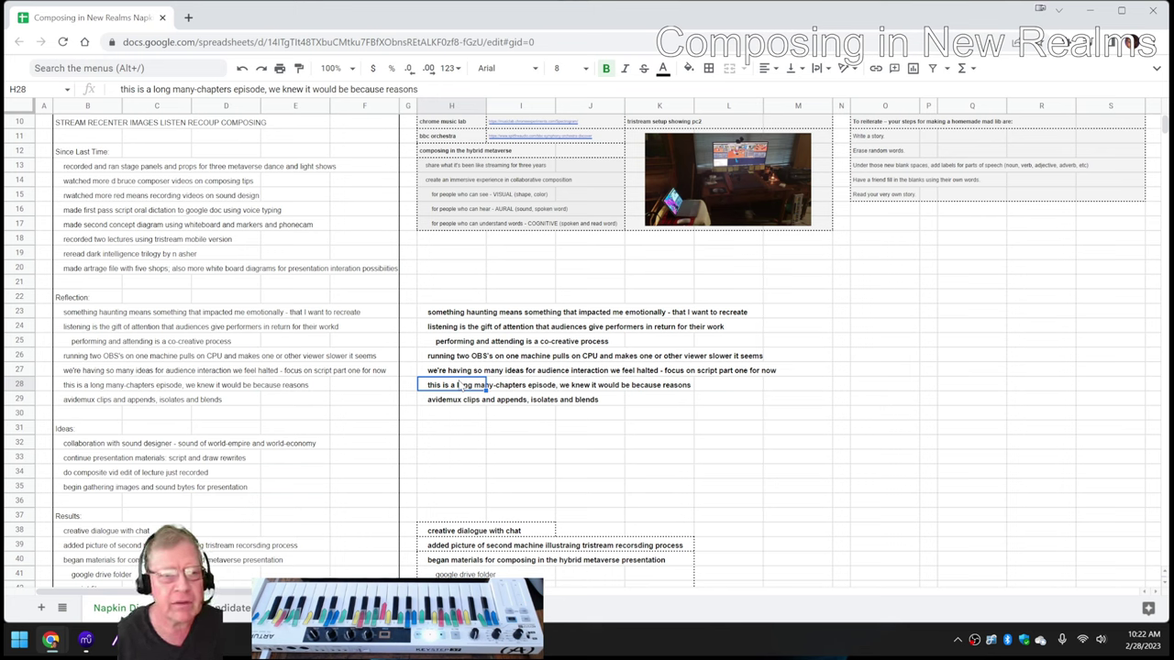
pyautogui.click(83, 184)
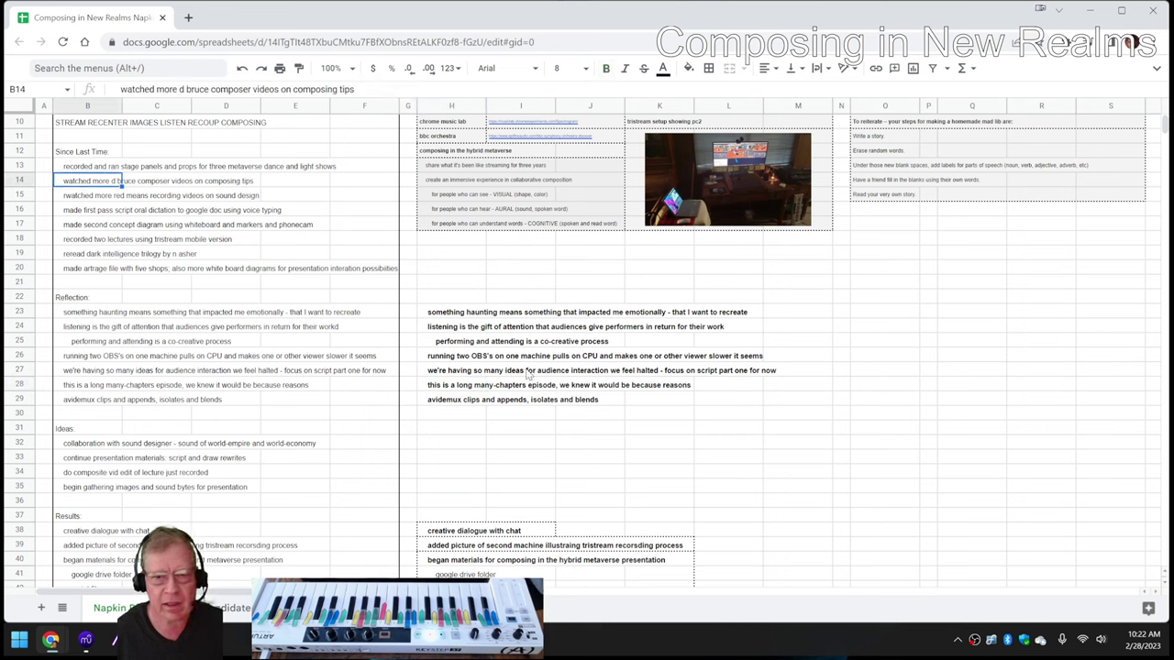
pyautogui.click(445, 391)
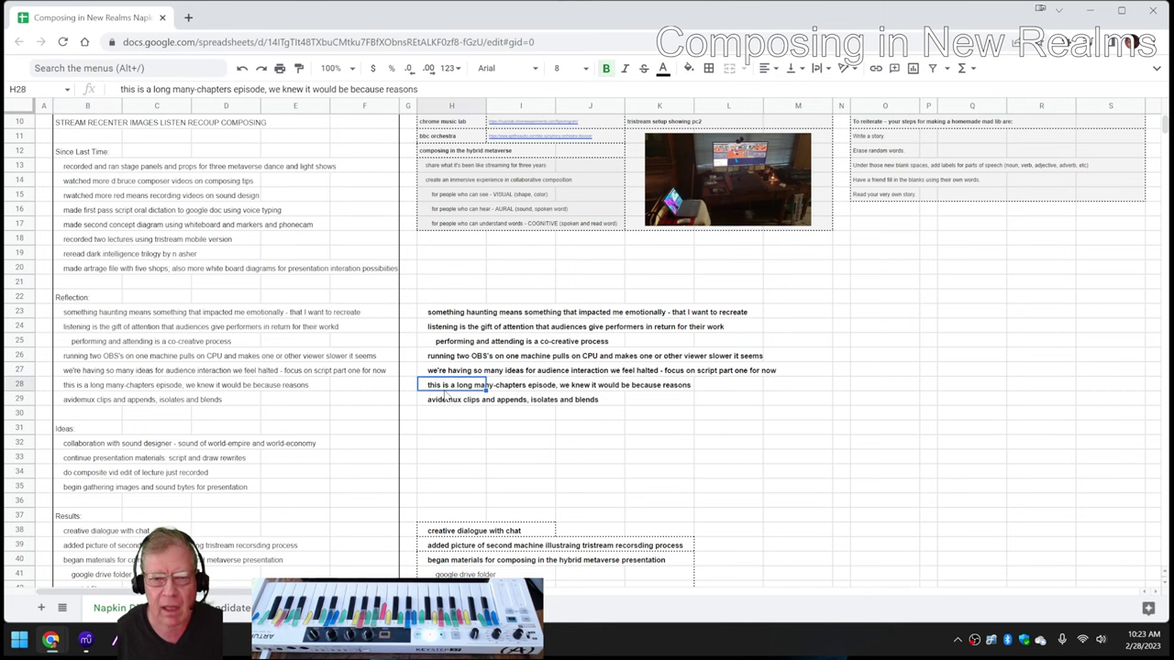
pyautogui.scroll(3, 220, 307)
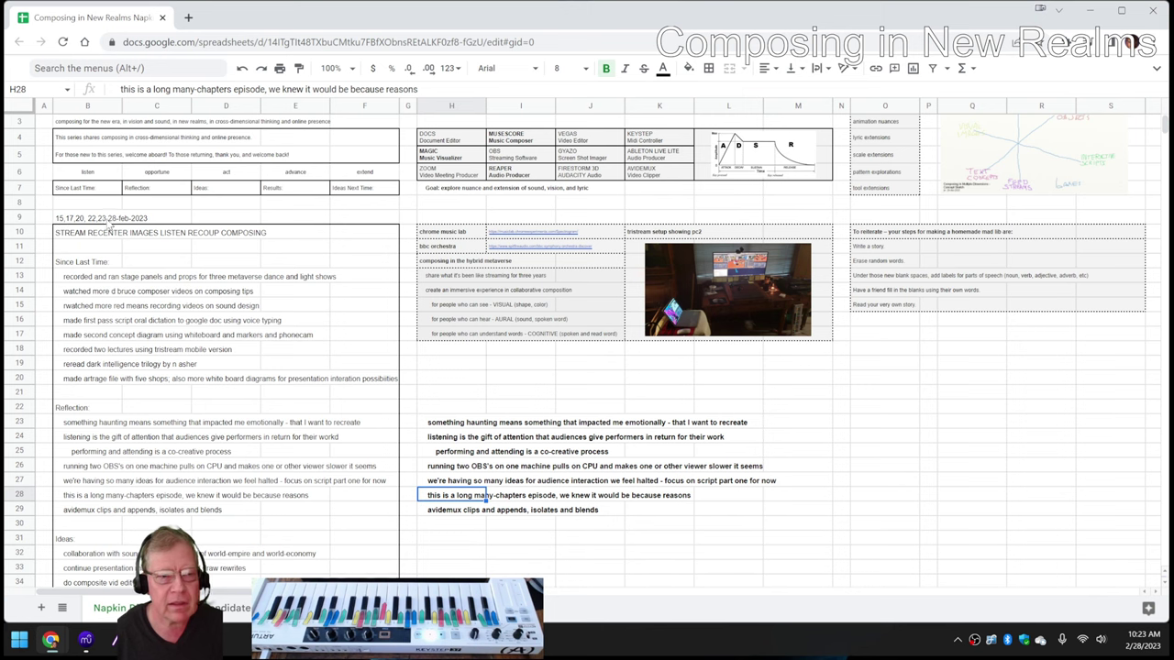
pyautogui.scroll(-1, 528, 450)
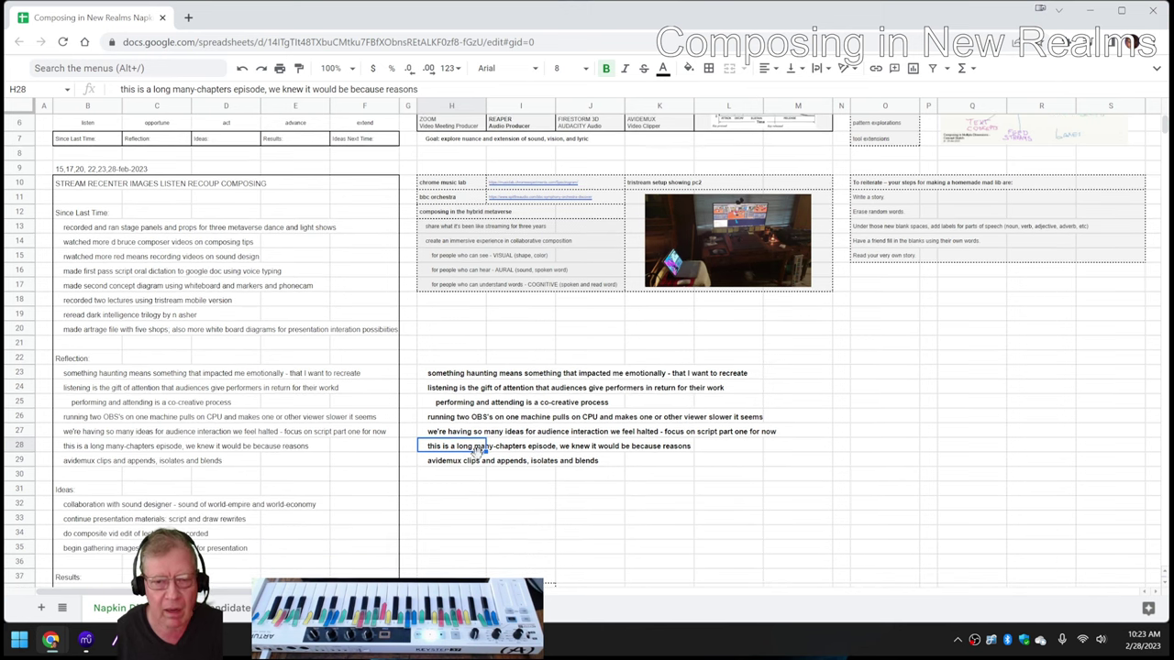
pyautogui.click(463, 463)
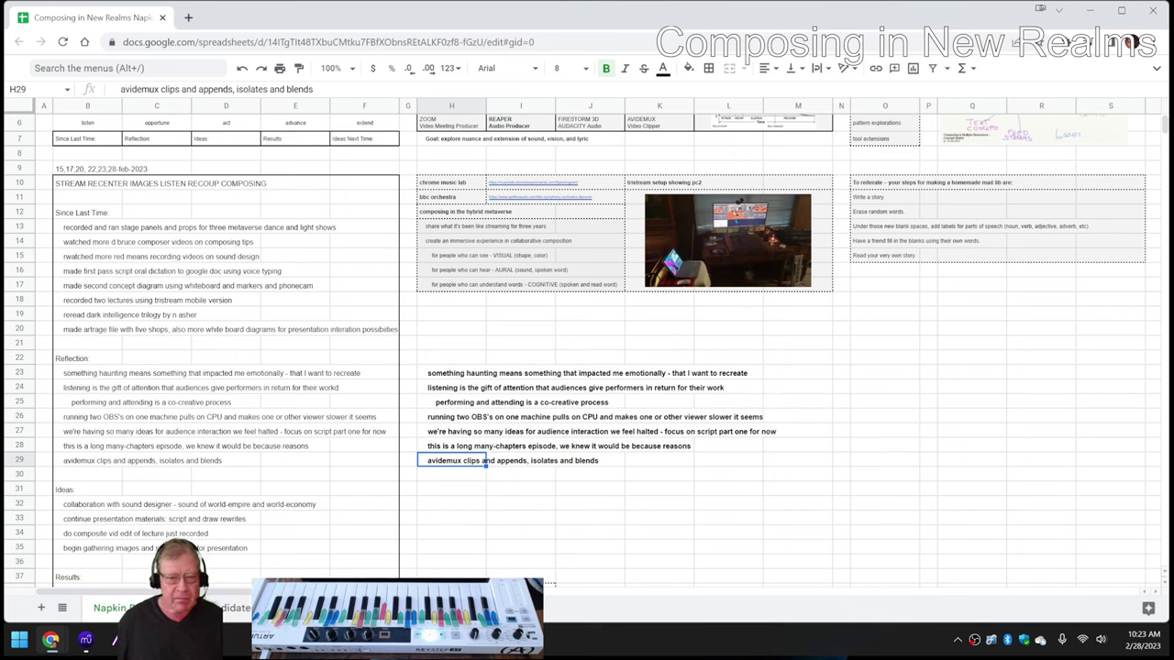
# Reopen the tristream setup photo and zoom into its monitor showing the virtual-world streams
pyautogui.click(114, 639)
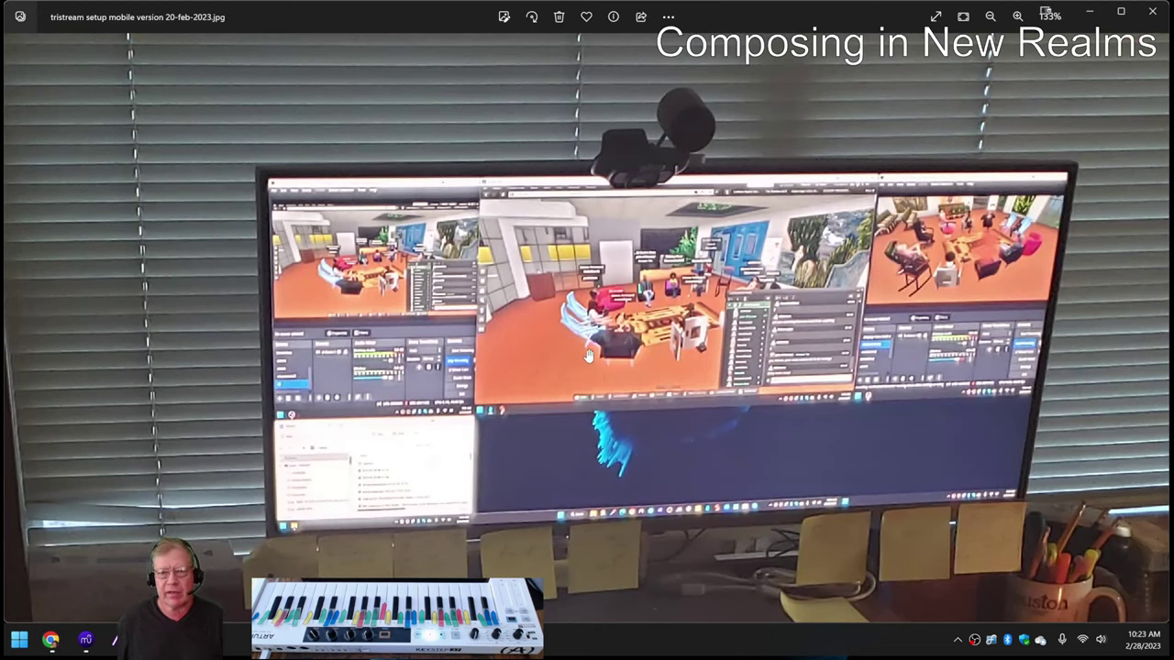
pyautogui.scroll(5, 587, 356)
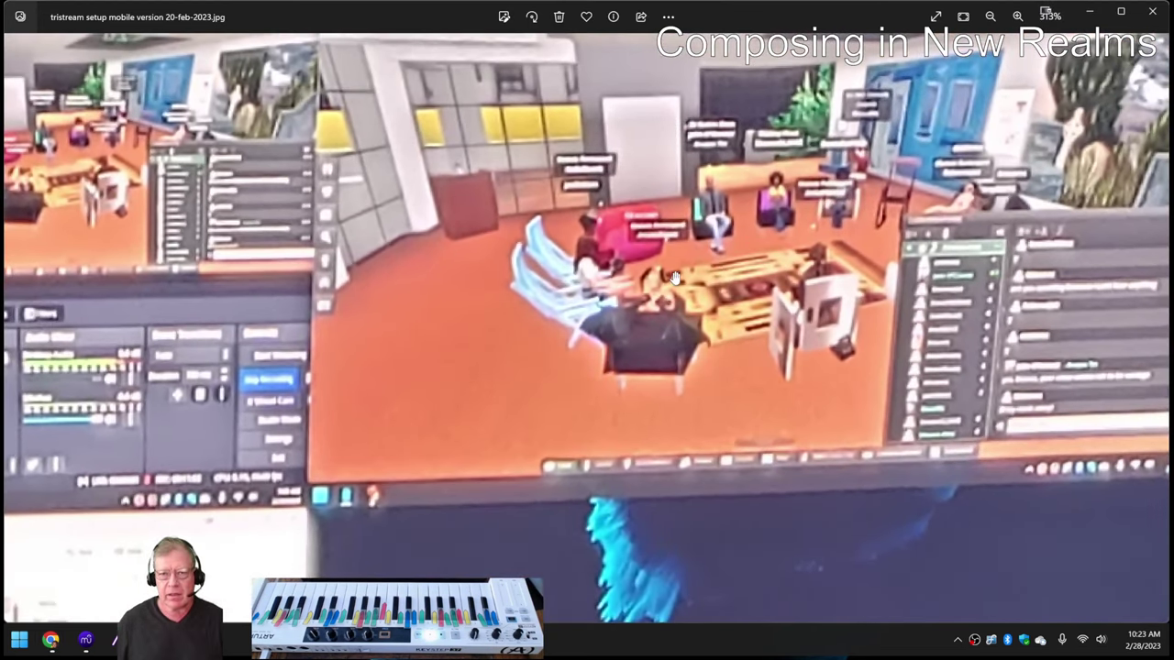
pyautogui.scroll(-2, 701, 298)
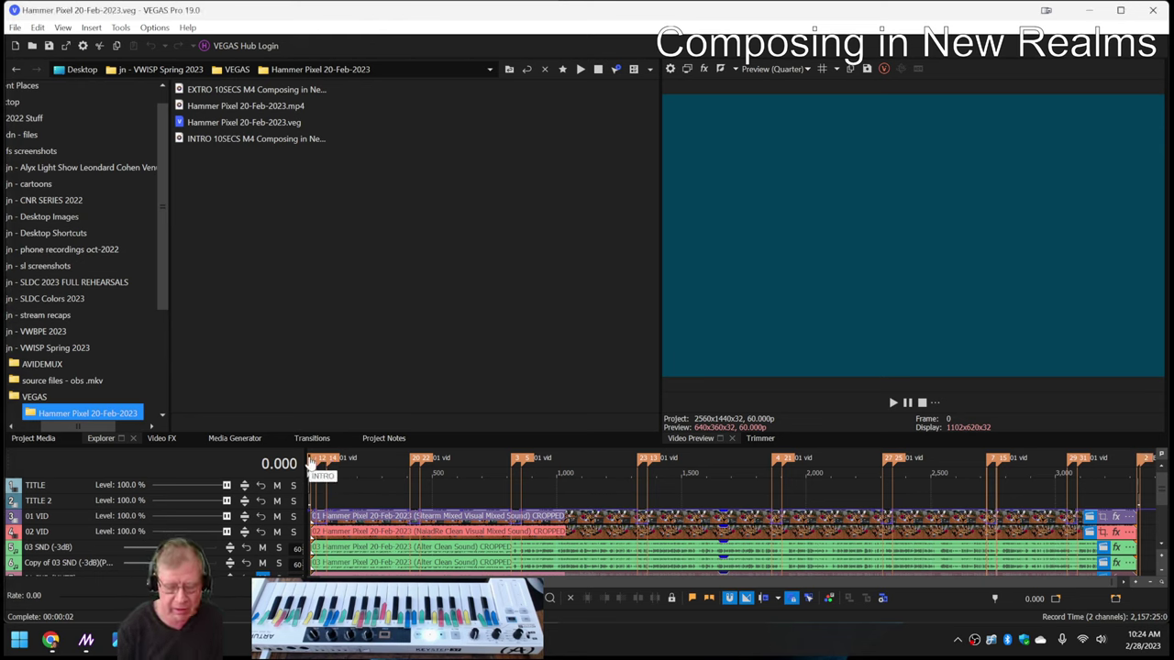
# Play the episode edit from the start and stop at 23.833
pyautogui.press('space')
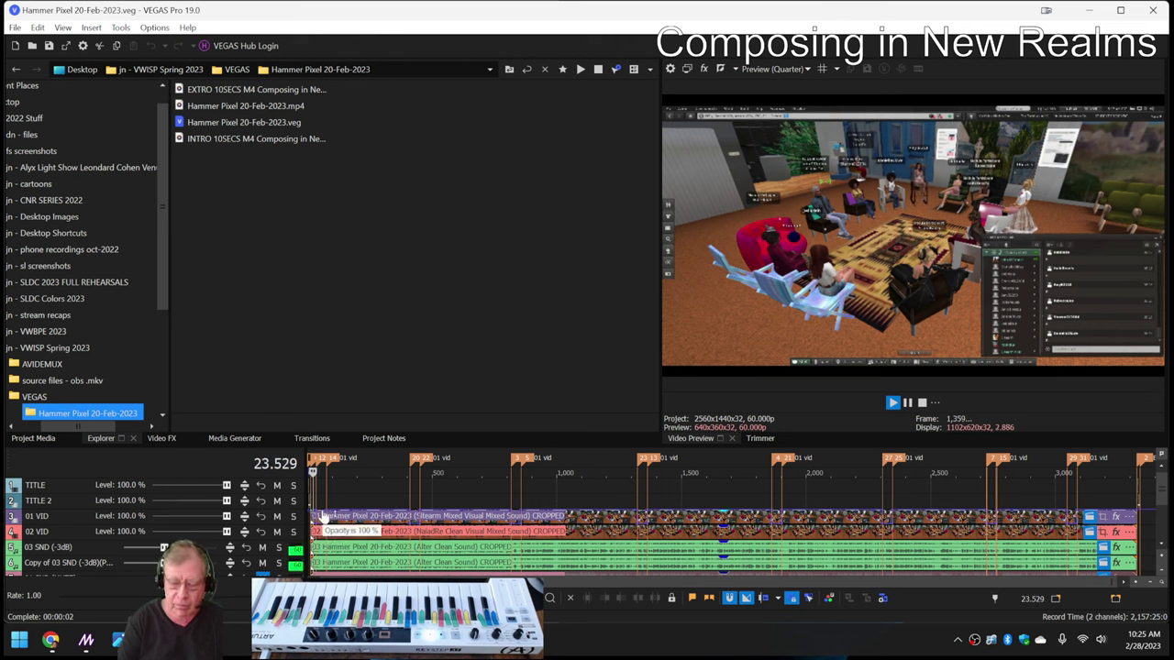
pyautogui.press('space')
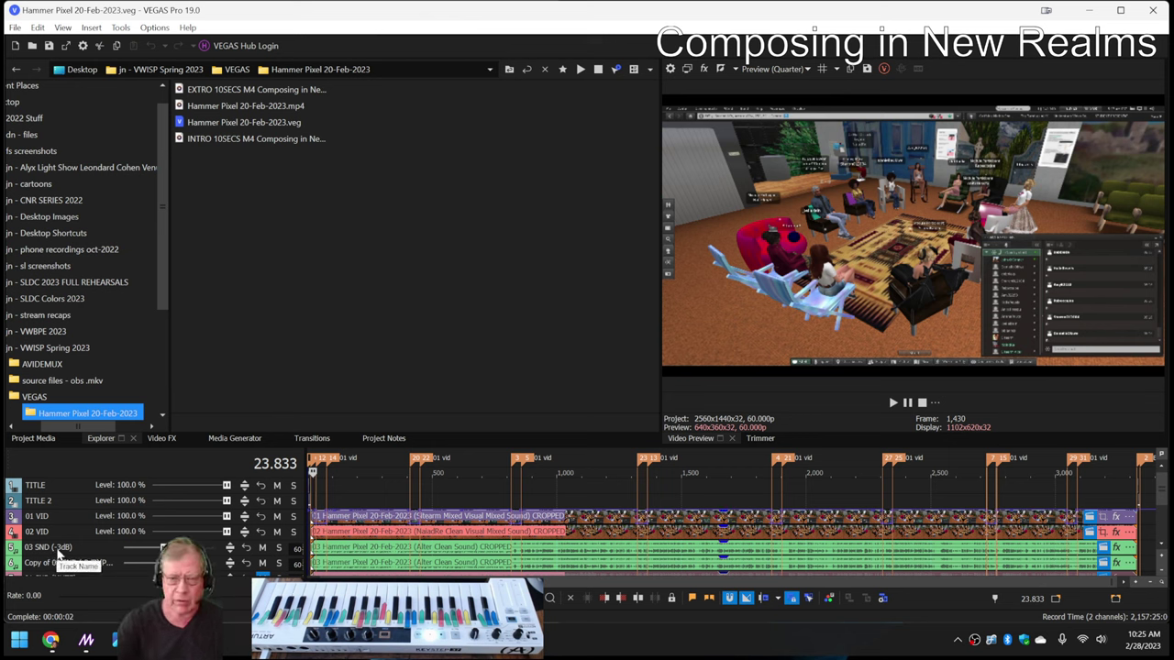
# Zoom the timeline and play from about 29.7 seconds to about 40 seconds
pyautogui.click(322, 463)
pyautogui.scroll(5, 324, 466)
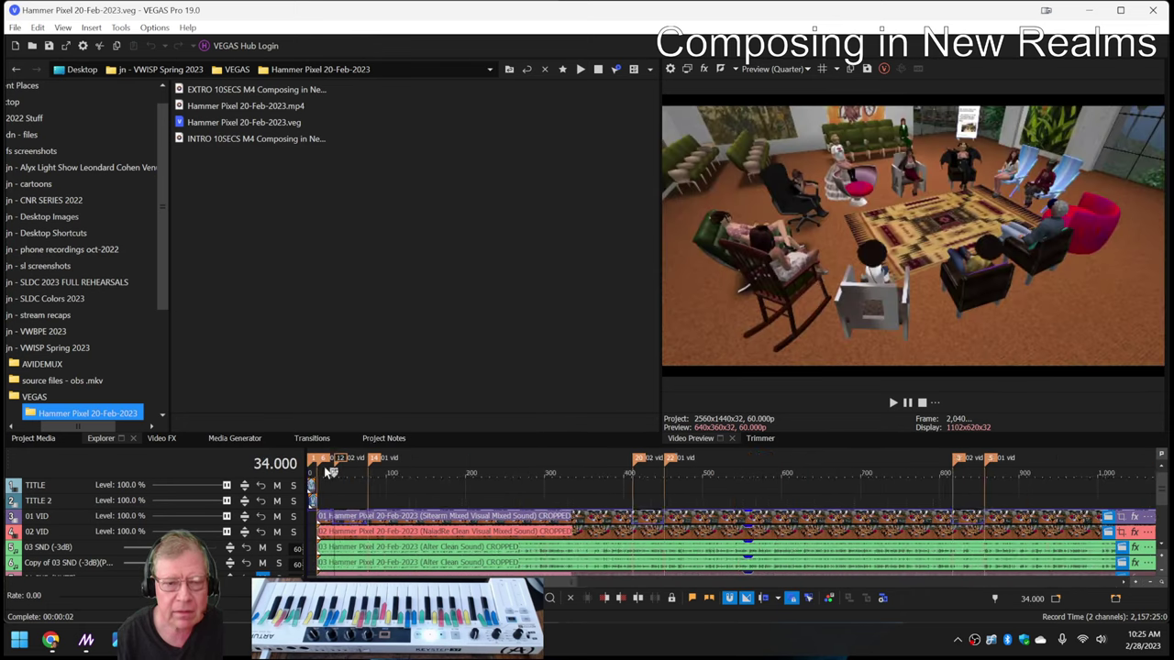
pyautogui.scroll(2, 323, 466)
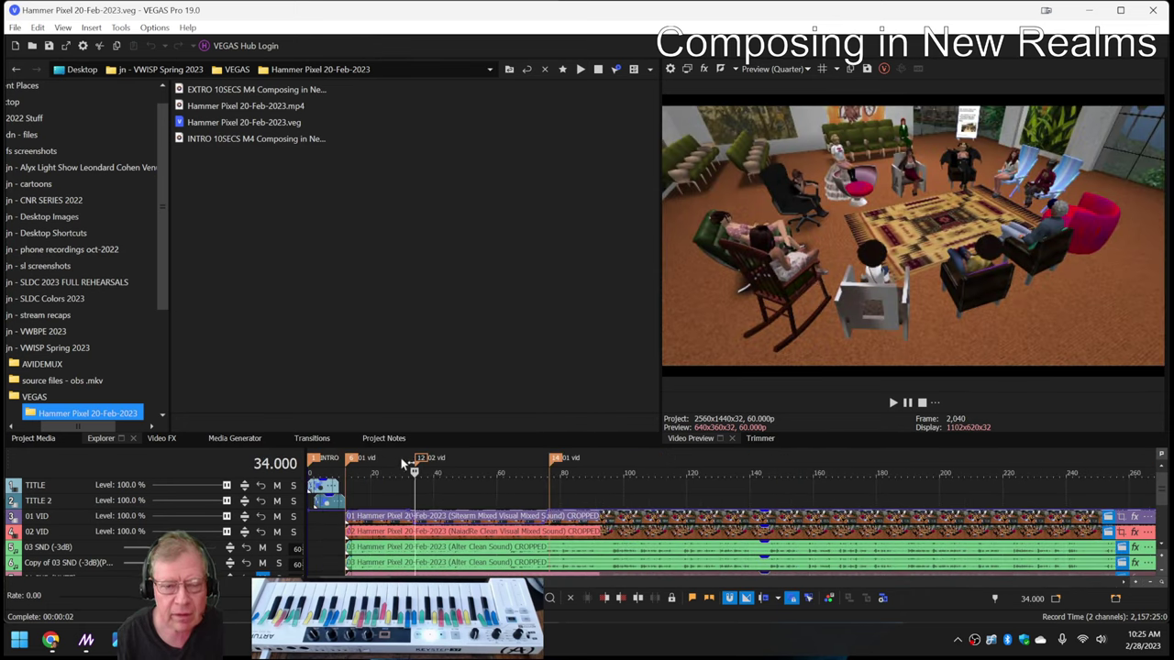
pyautogui.click(400, 460)
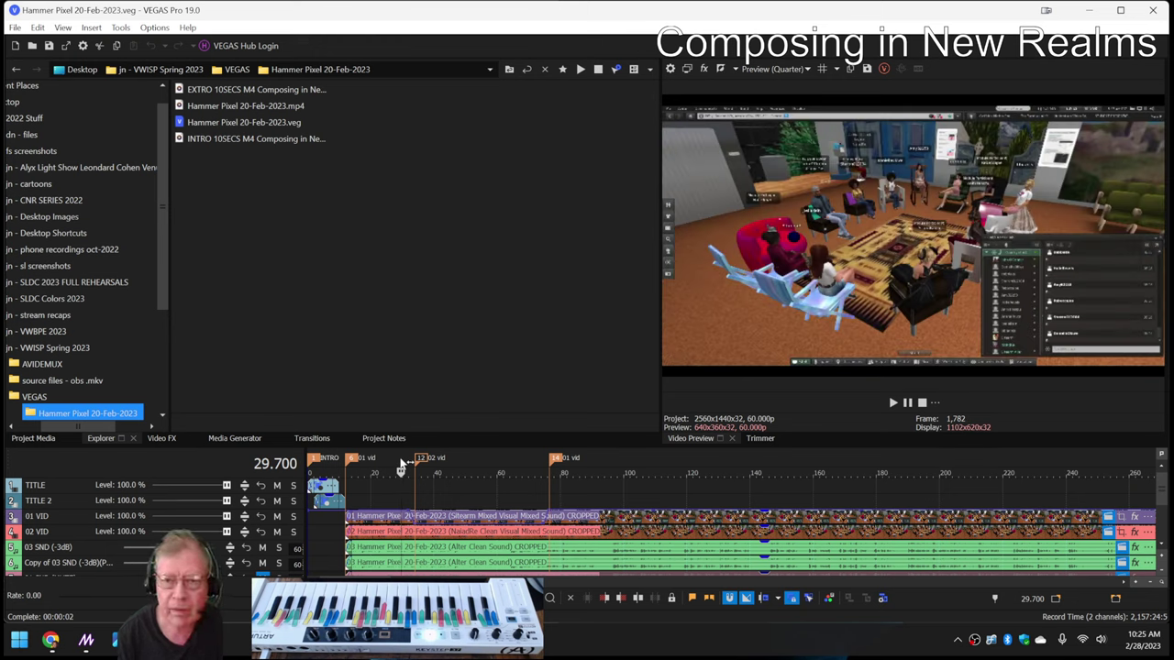
pyautogui.press('space')
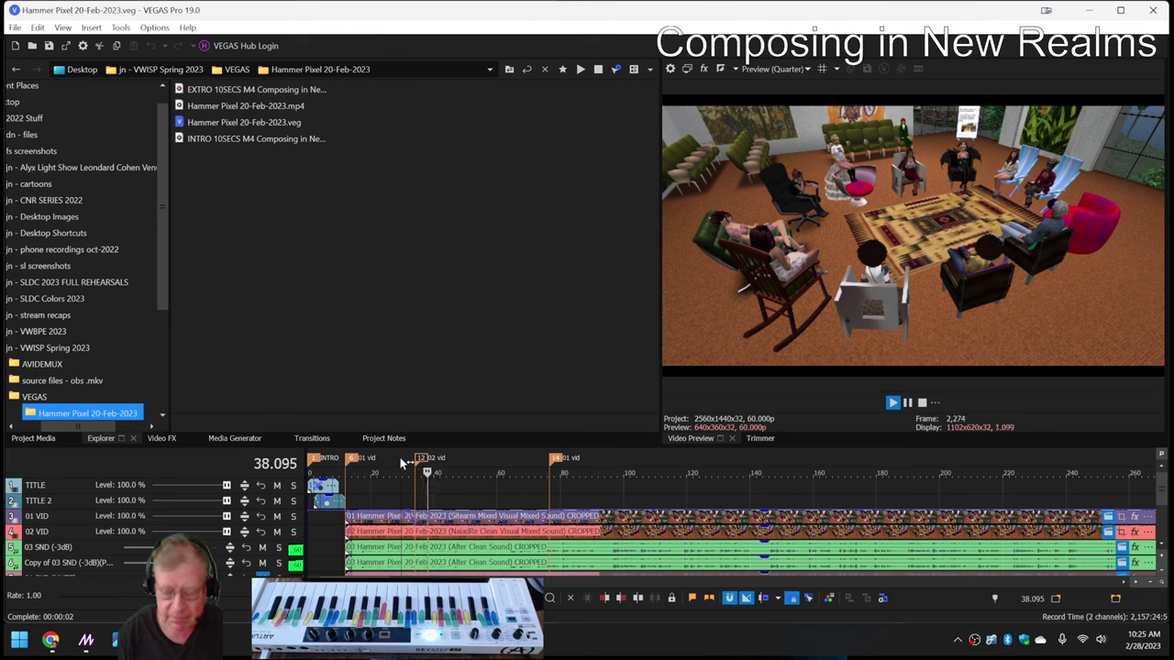
pyautogui.press('Return')
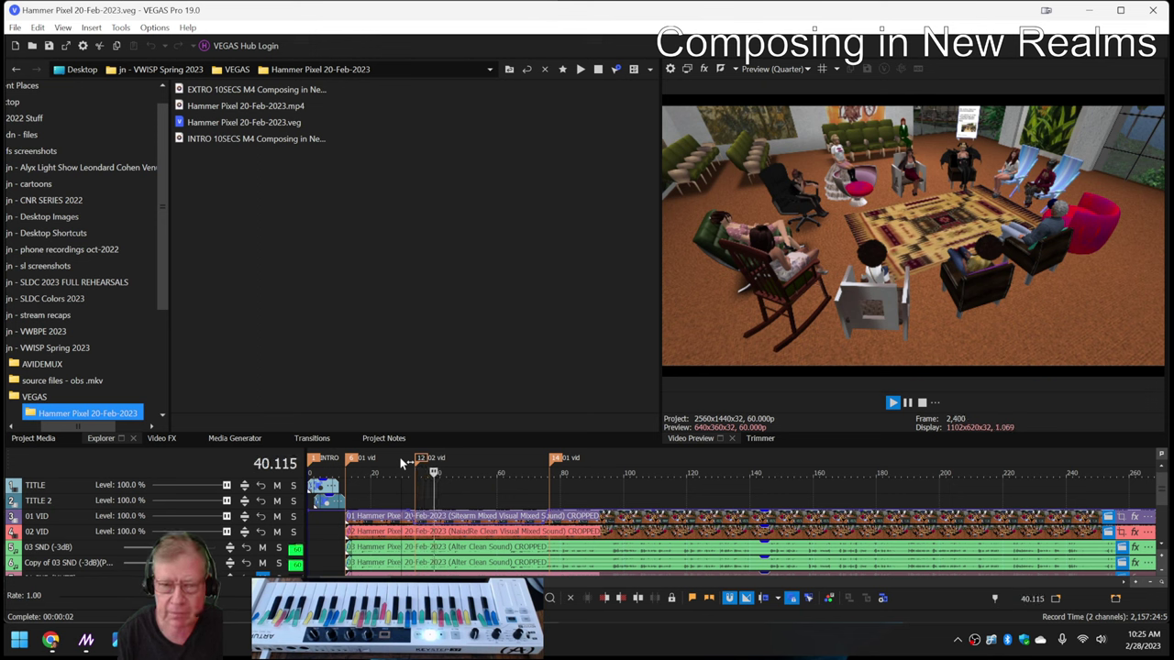
# Play from 74 seconds and stop at 93.000
pyautogui.click(543, 468)
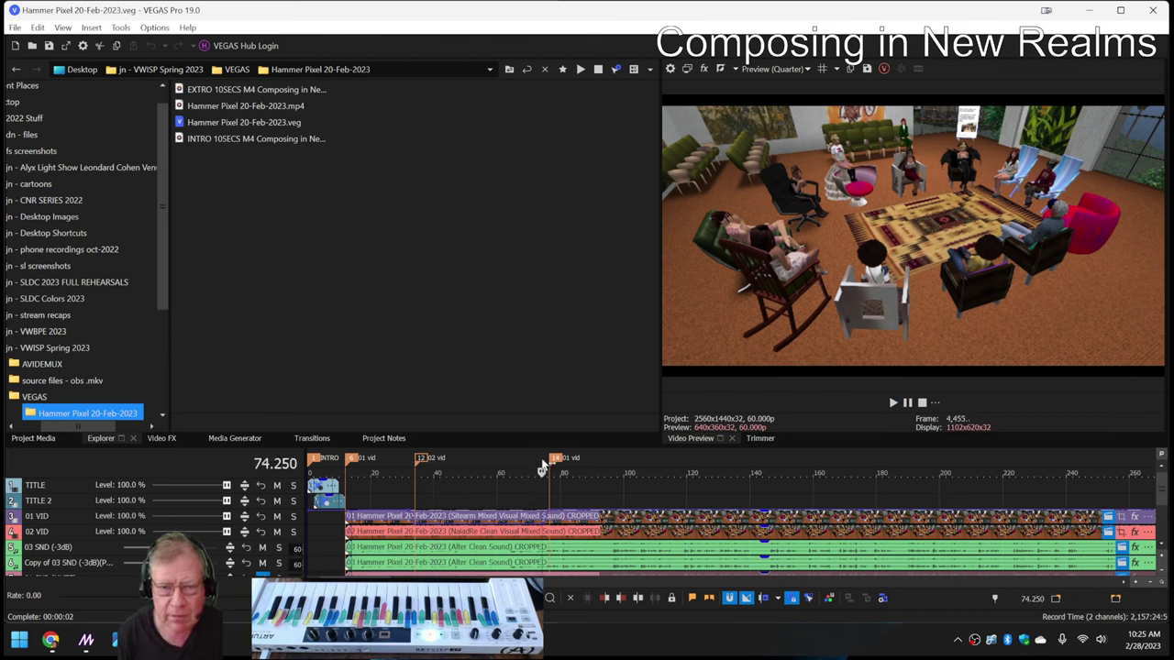
pyautogui.press('space')
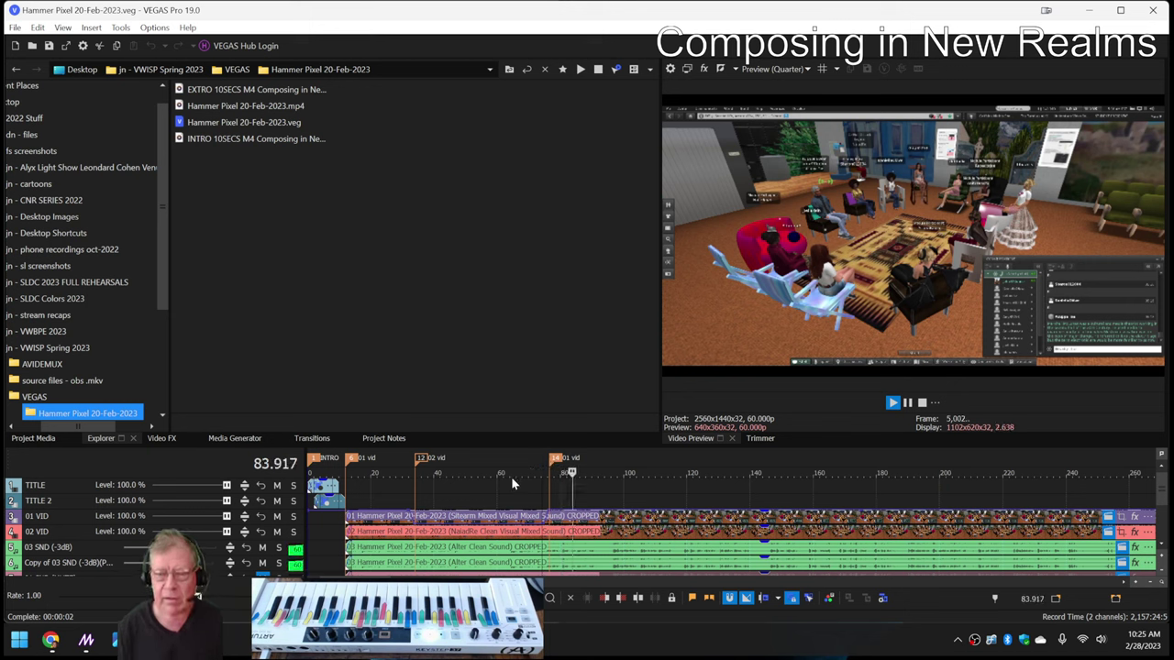
pyautogui.click(603, 455)
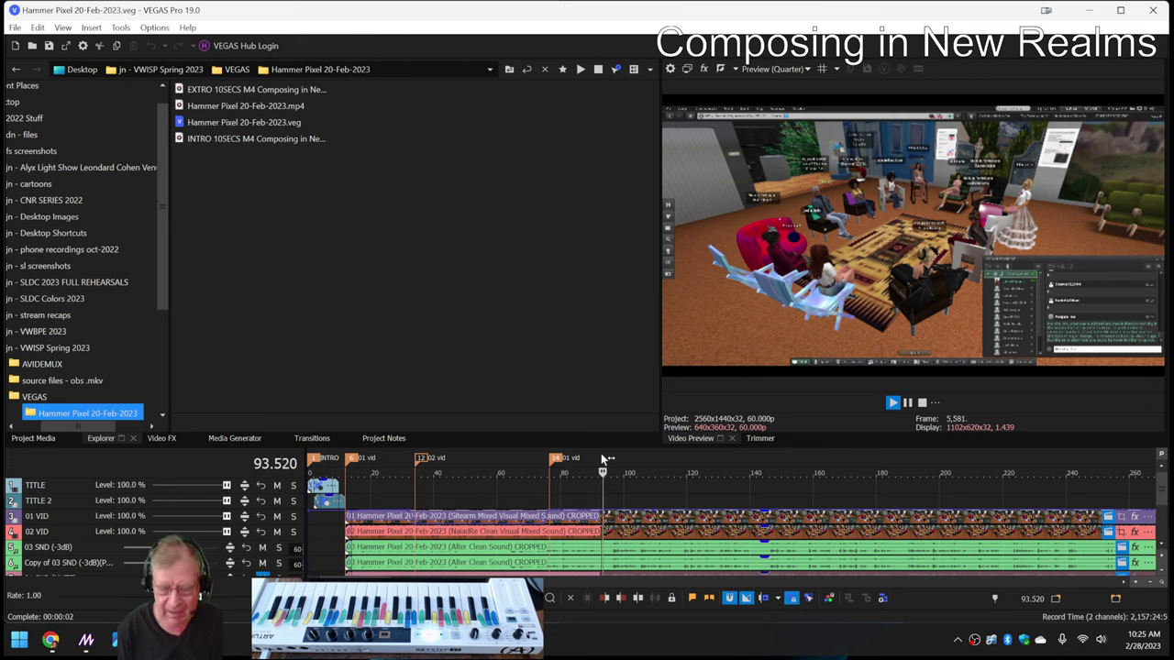
pyautogui.press('space')
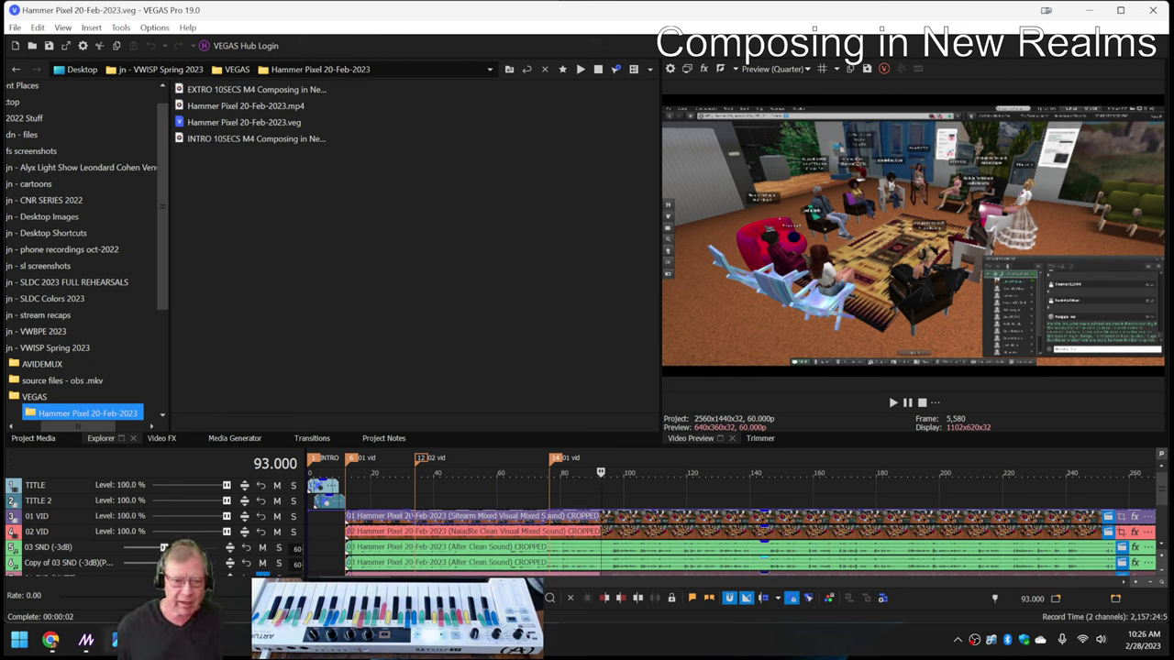
pyautogui.hotkey('alt', 'Tab')
pyautogui.scroll(-3, 362, 461)
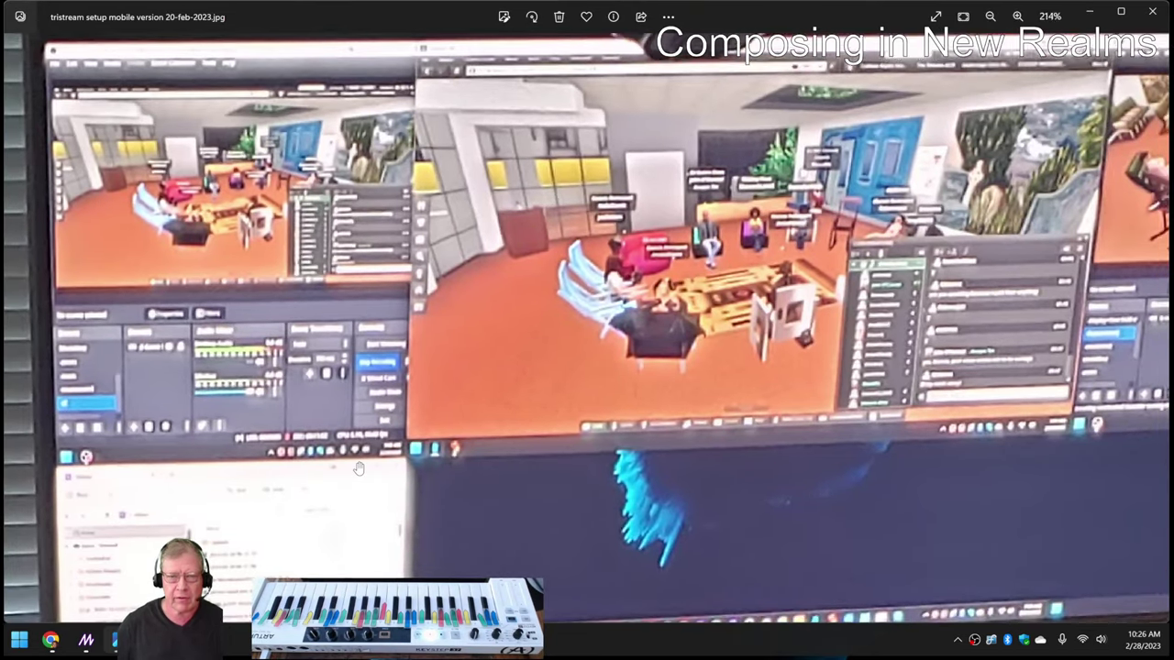
pyautogui.scroll(-4, 362, 461)
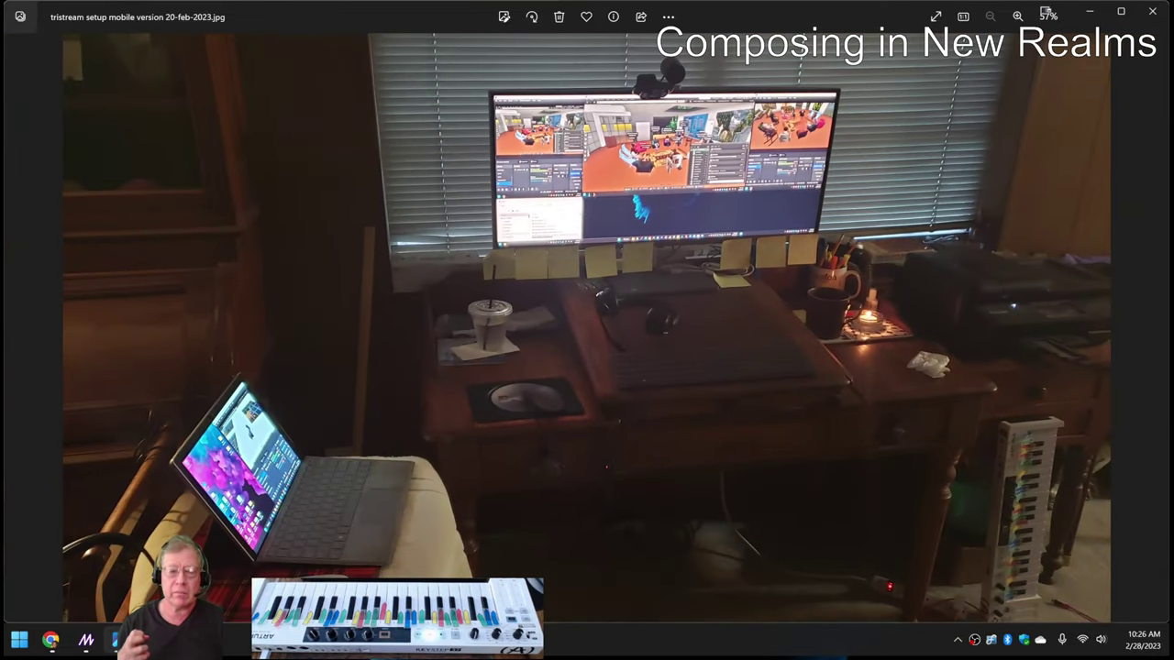
pyautogui.click(115, 640)
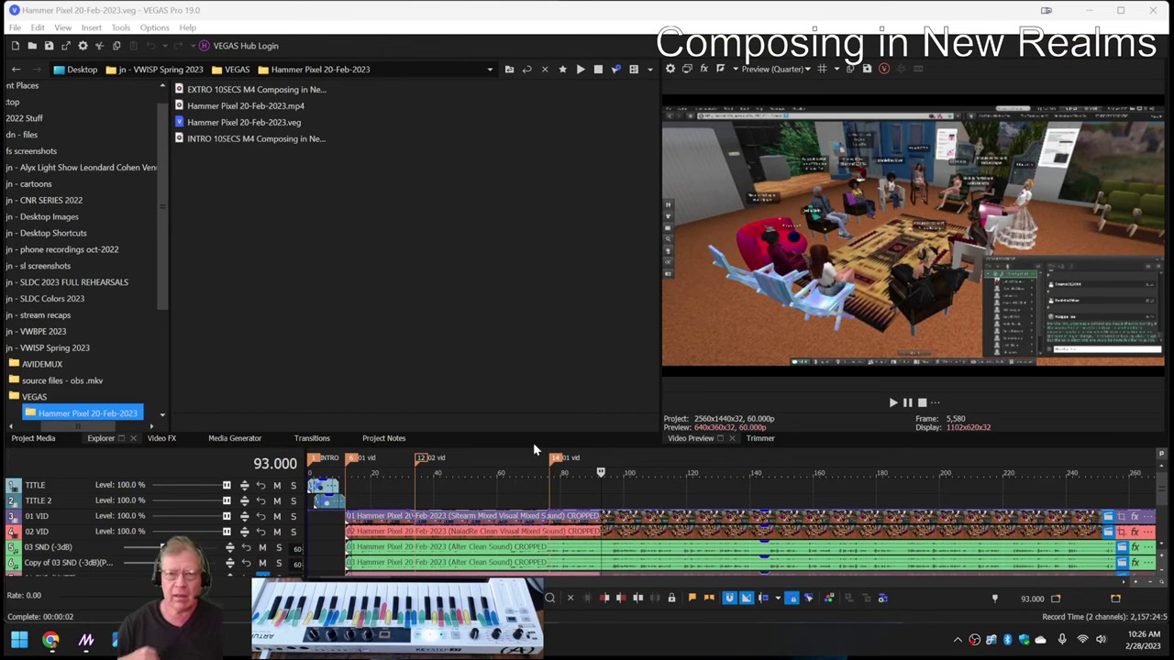
# Minimize VEGAS Pro and show the SCRIPT doc beside the Slides deck window
pyautogui.click(1089, 11)
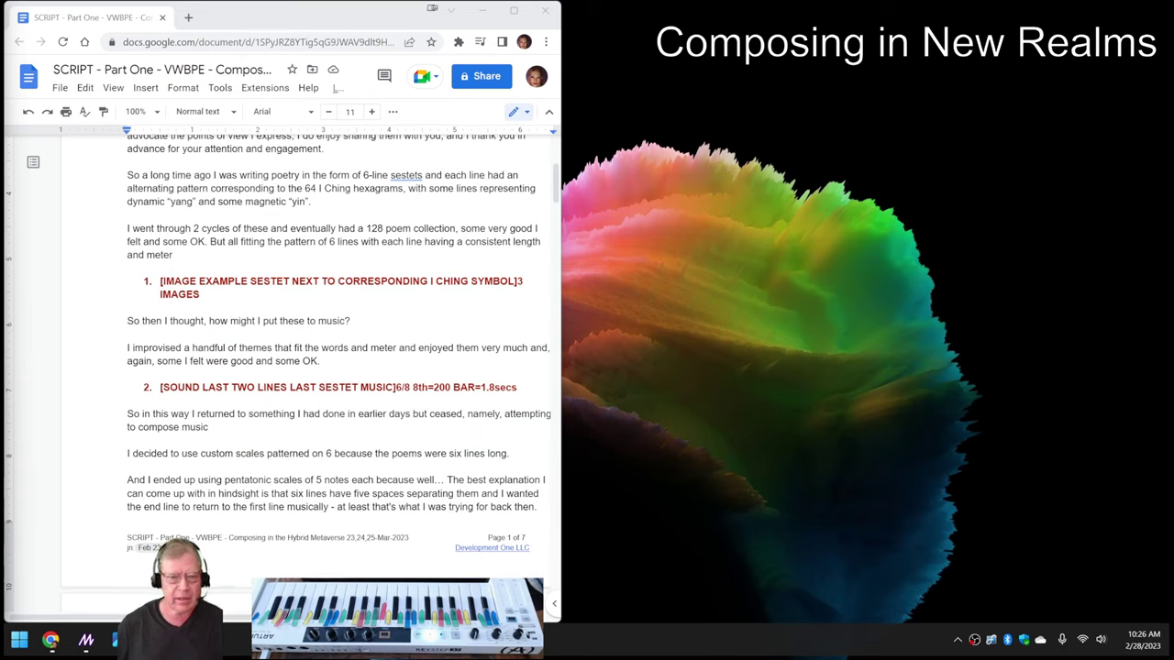
pyautogui.moveTo(91, 649)
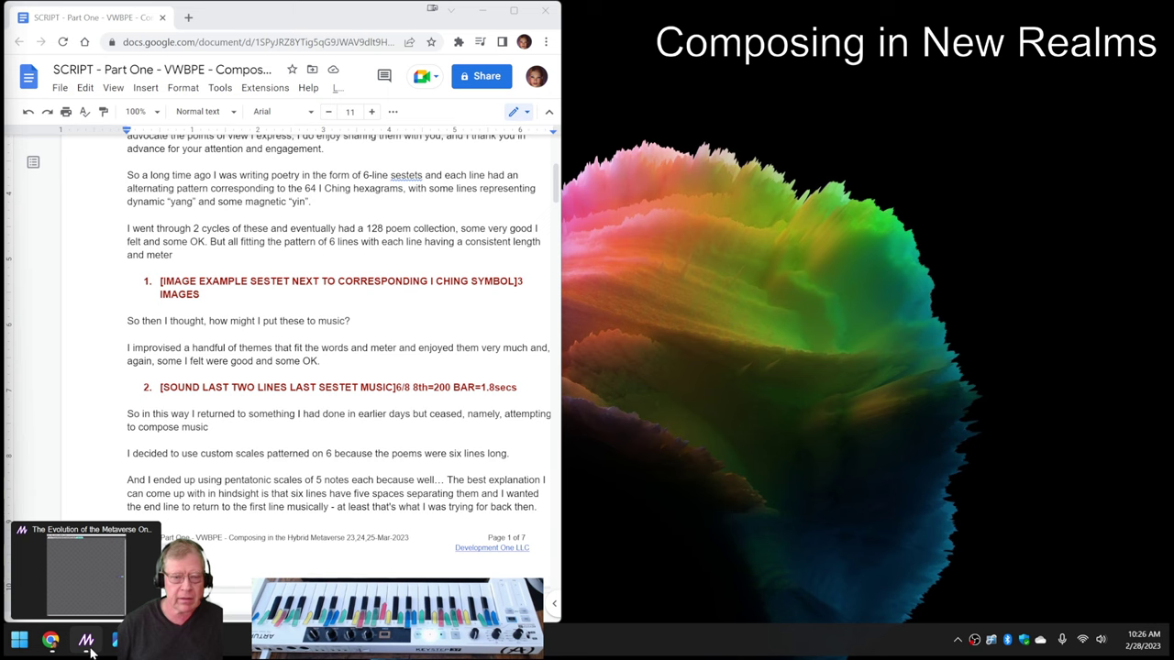
pyautogui.moveTo(52, 641)
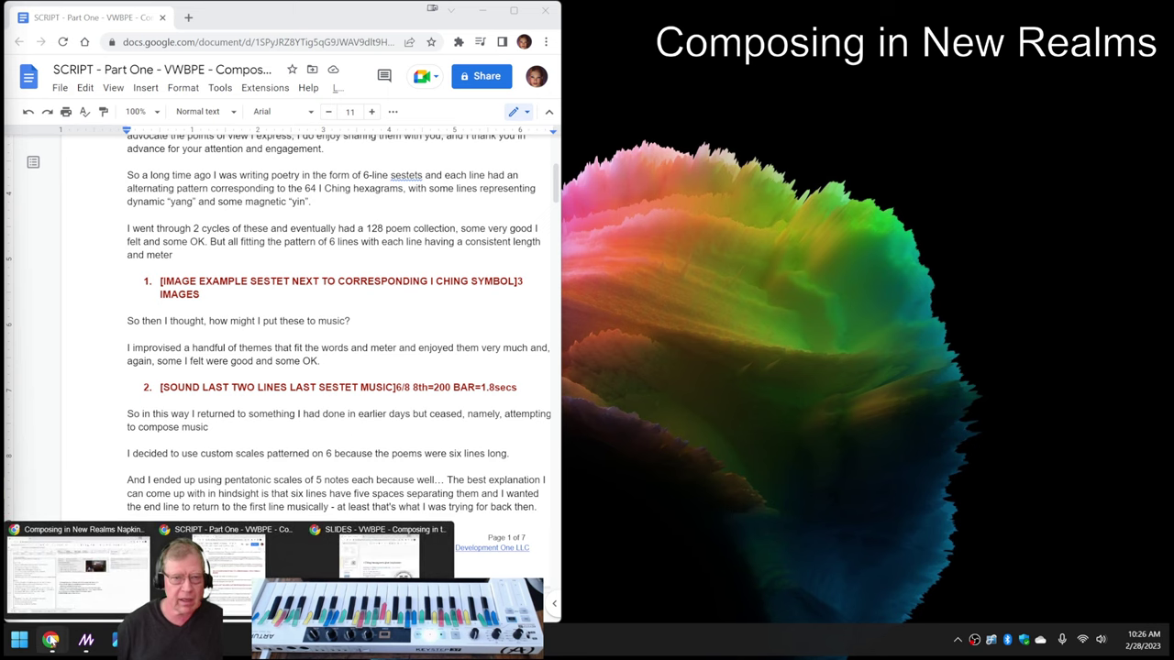
pyautogui.moveTo(381, 555)
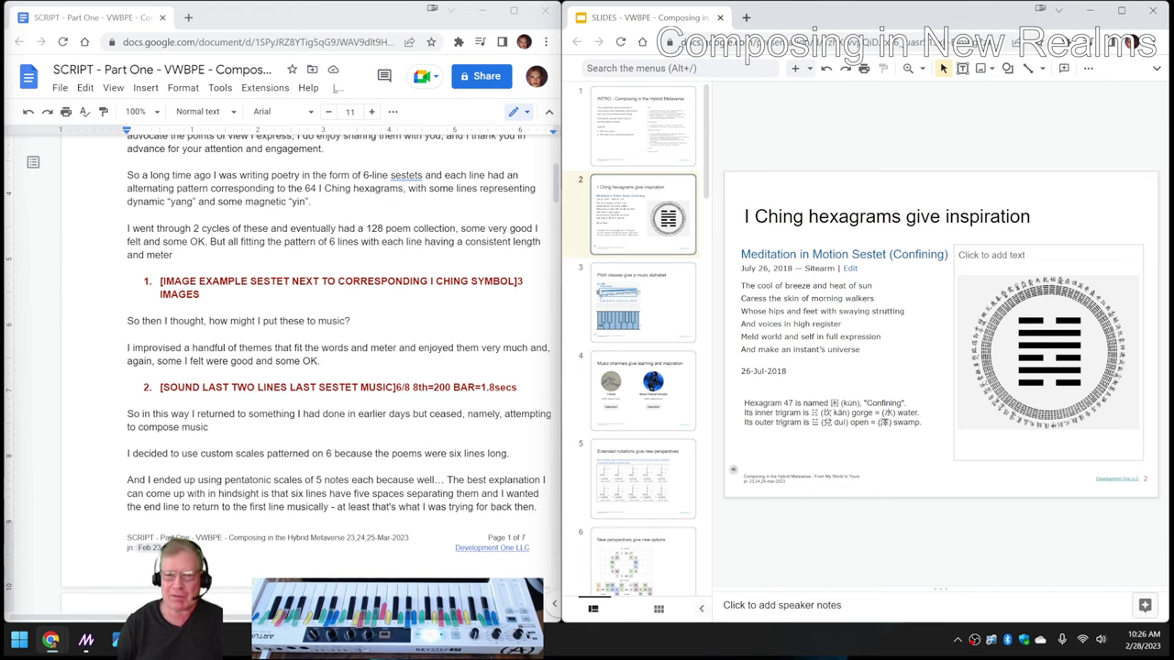
pyautogui.moveTo(152, 547)
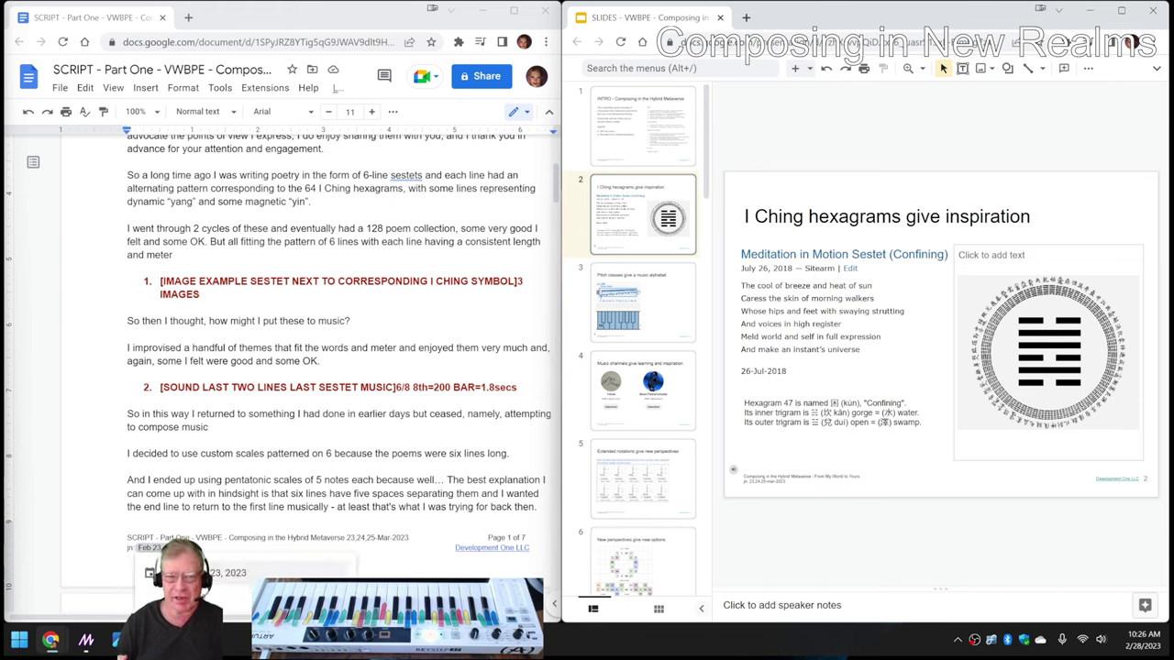
pyautogui.click(126, 481)
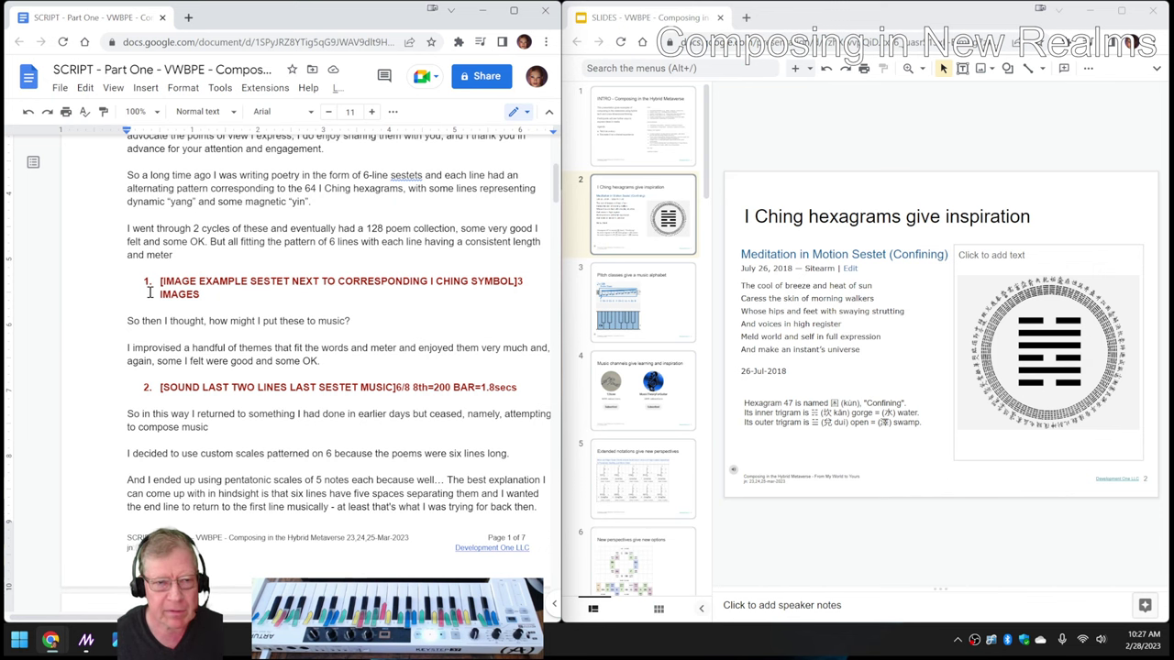
pyautogui.scroll(3, 150, 292)
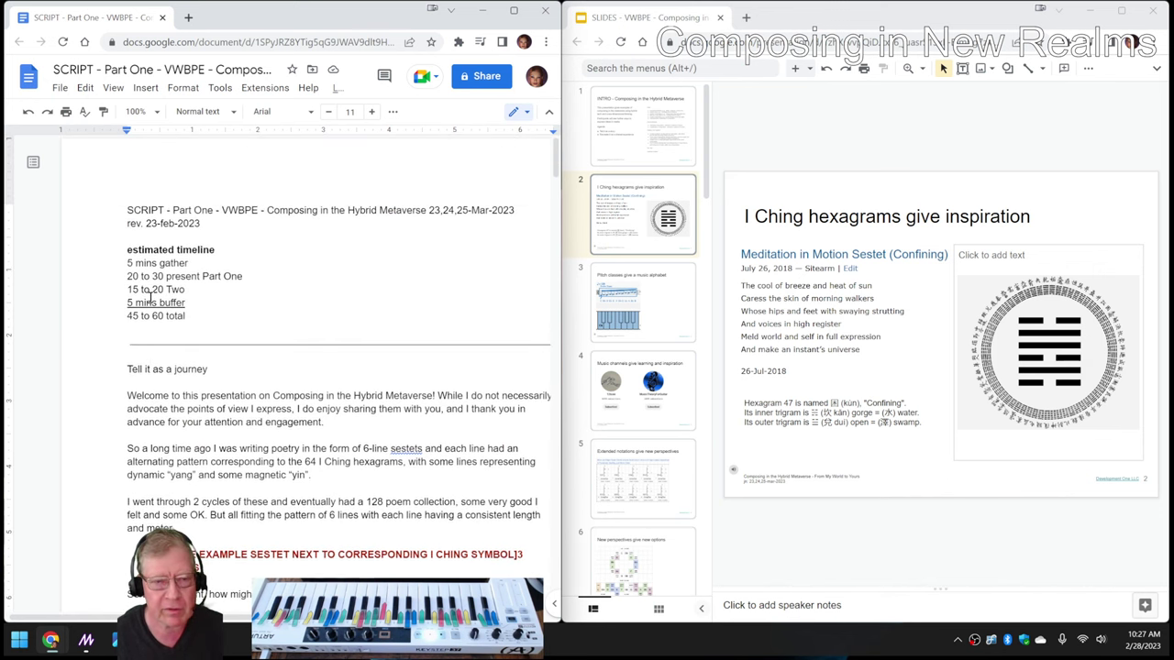
pyautogui.scroll(-3, 146, 303)
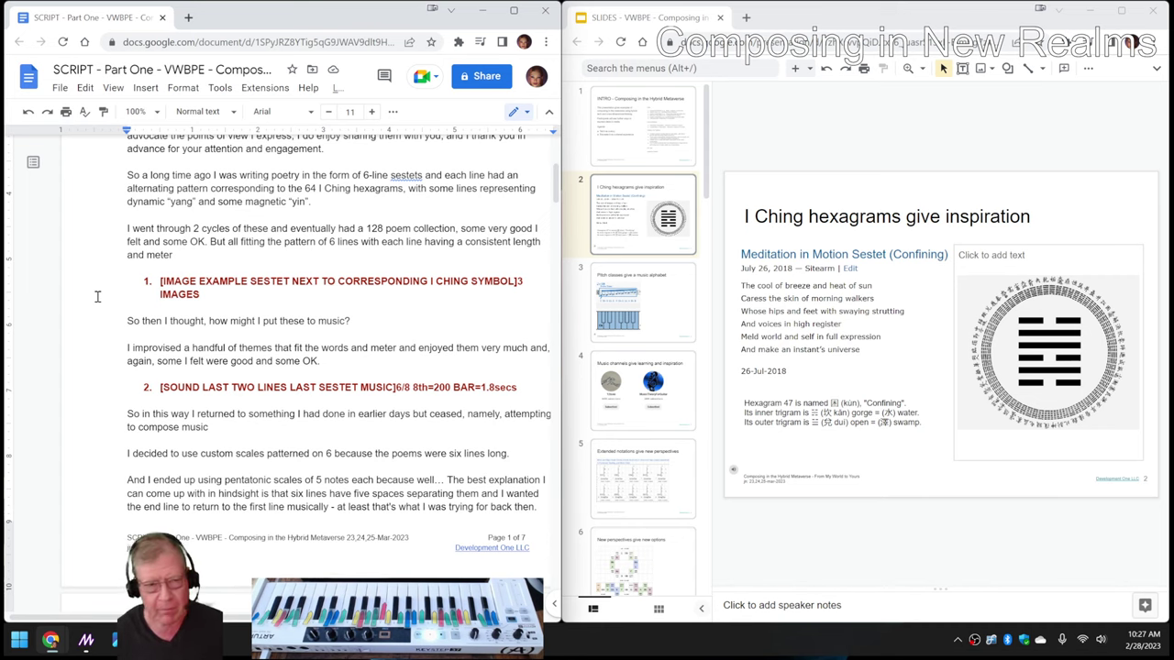
pyautogui.scroll(3, 97, 296)
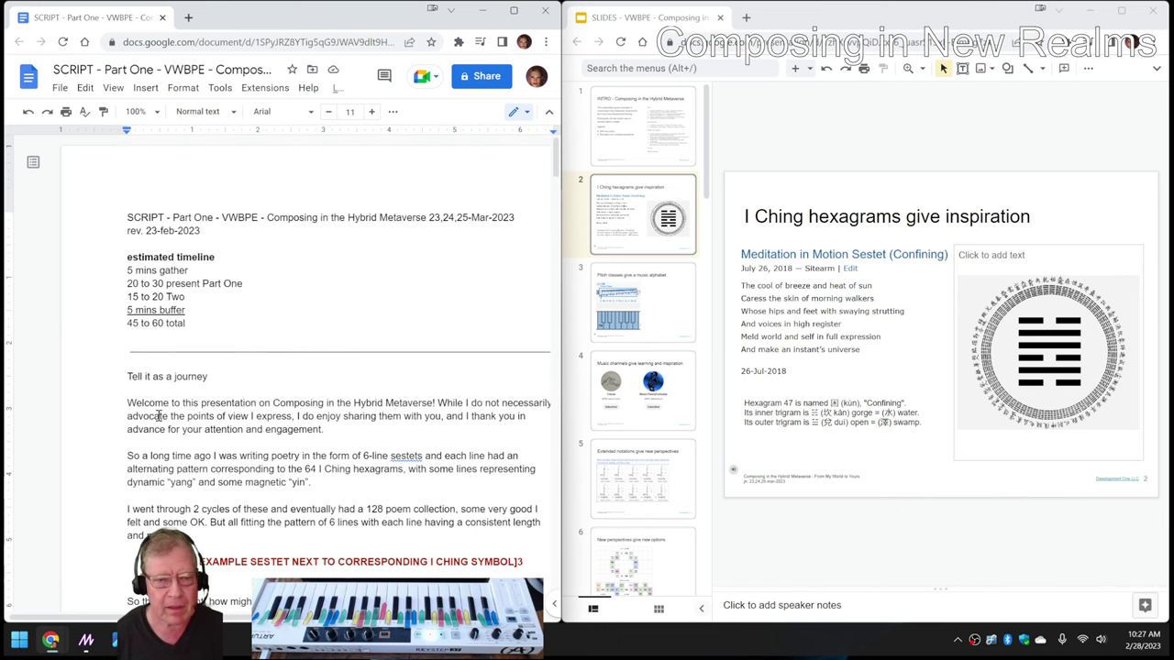
pyautogui.scroll(-2, 163, 420)
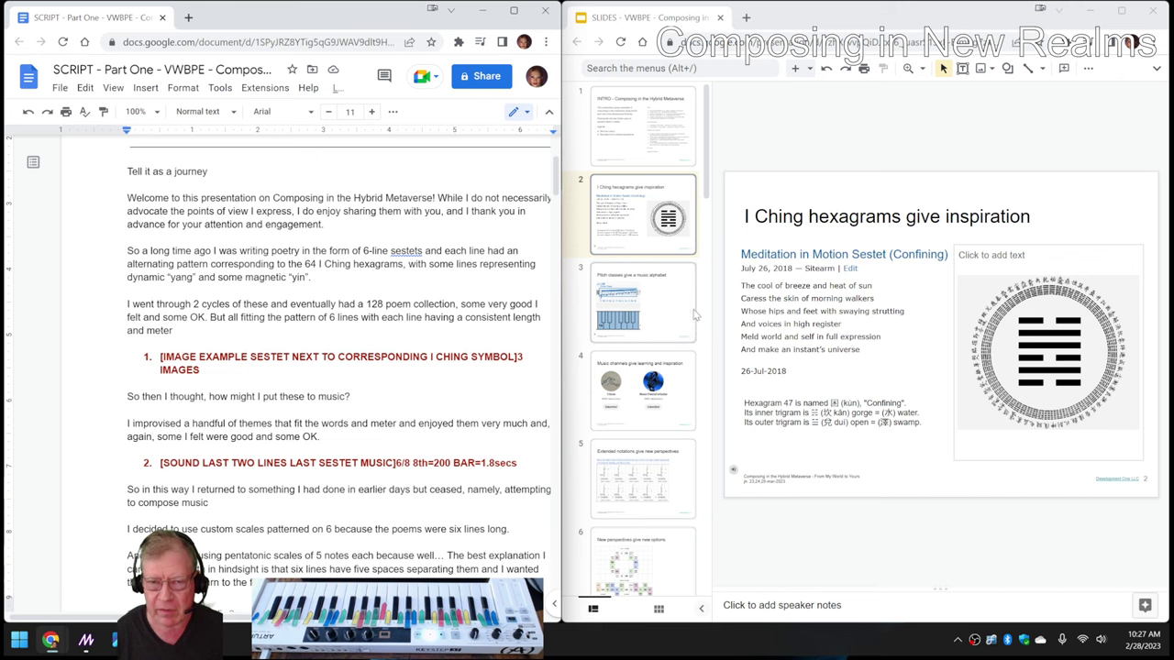
# Scroll the filmstrip from slide 4 back to slide 2, 'I Ching hexagrams give inspiration'
pyautogui.scroll(-2, 835, 340)
pyautogui.scroll(-4, 854, 387)
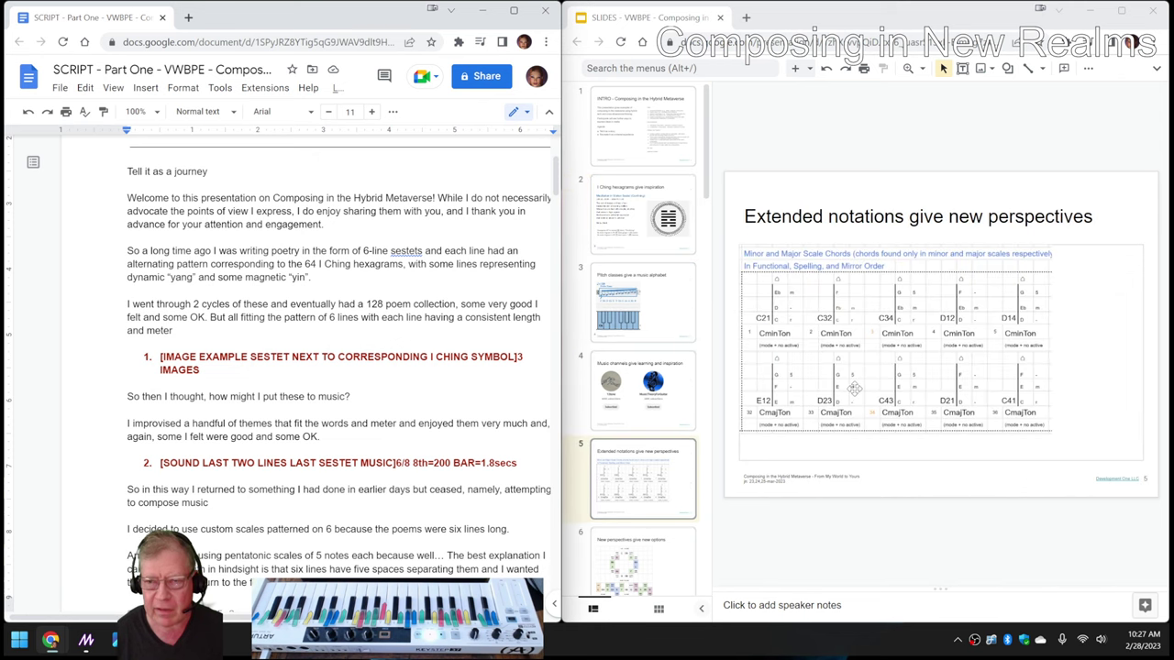
pyautogui.scroll(-1, 849, 395)
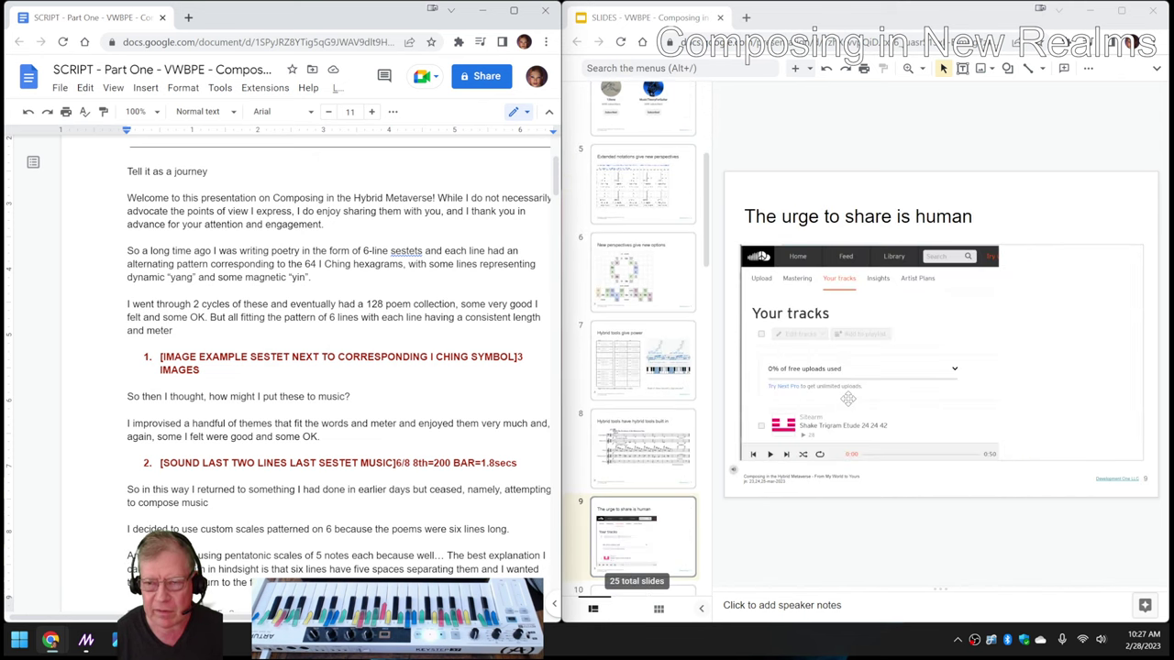
pyautogui.scroll(2, 844, 397)
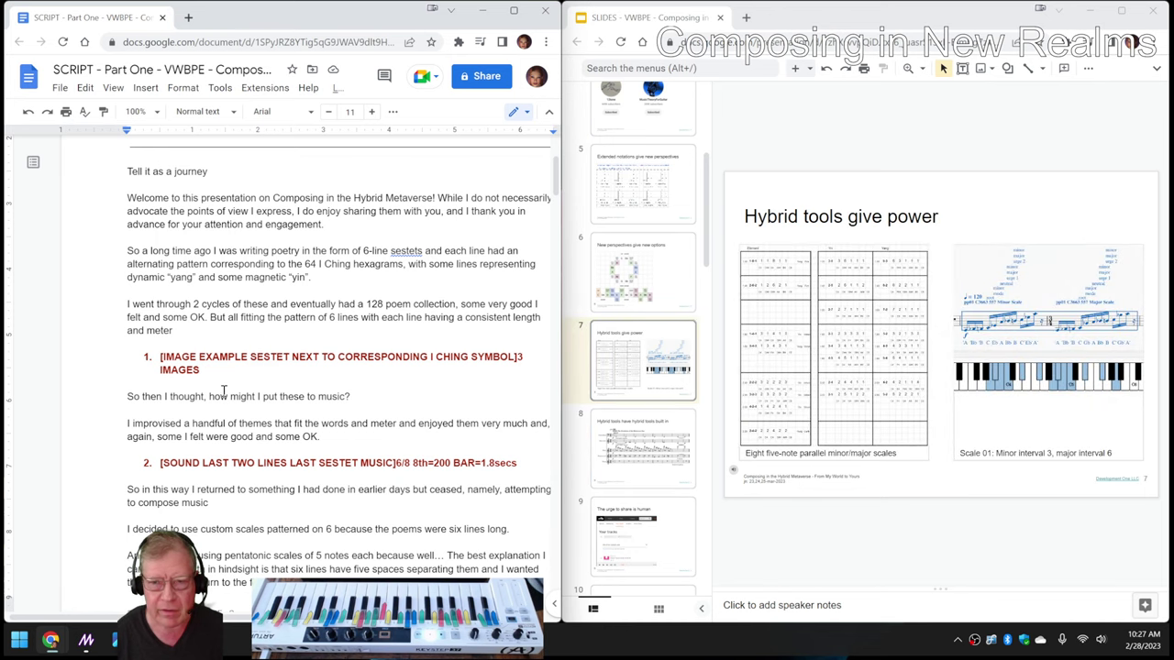
pyautogui.scroll(3, 228, 391)
pyautogui.scroll(-3, 234, 362)
pyautogui.scroll(3, 844, 415)
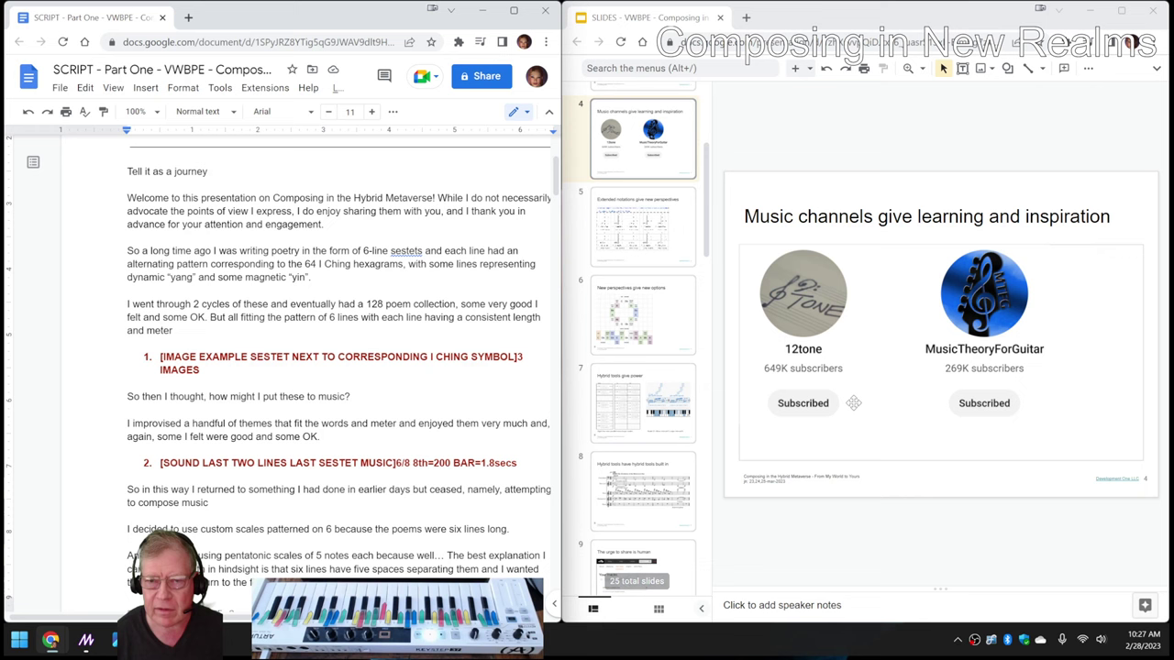
pyautogui.scroll(1, 885, 351)
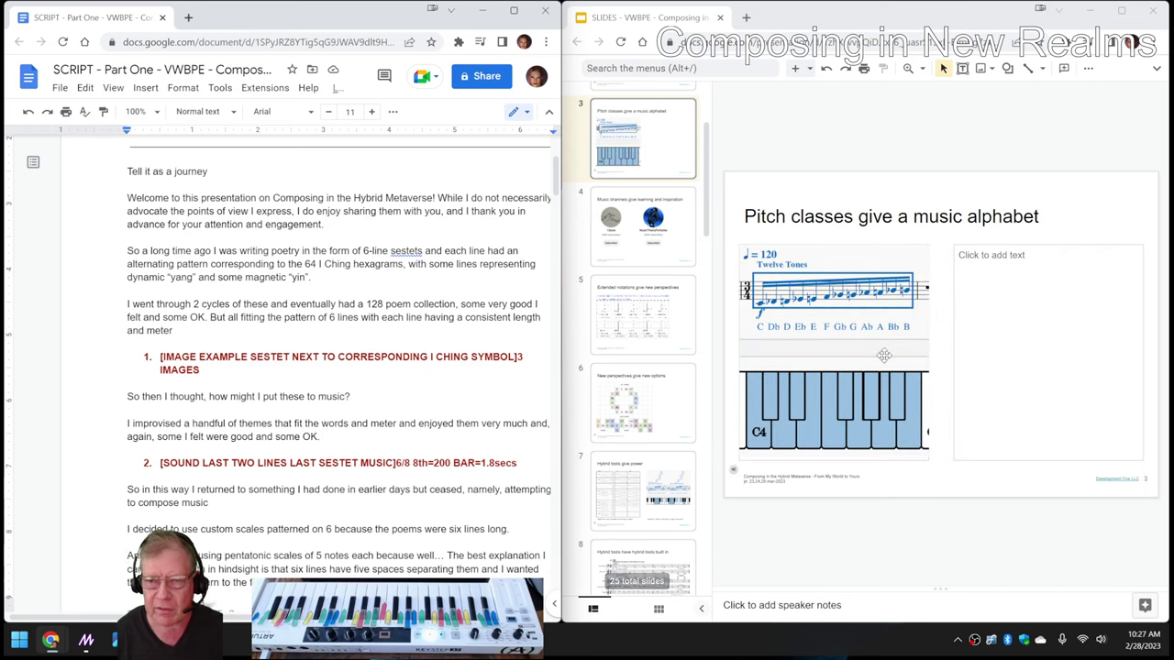
pyautogui.scroll(-1, 885, 352)
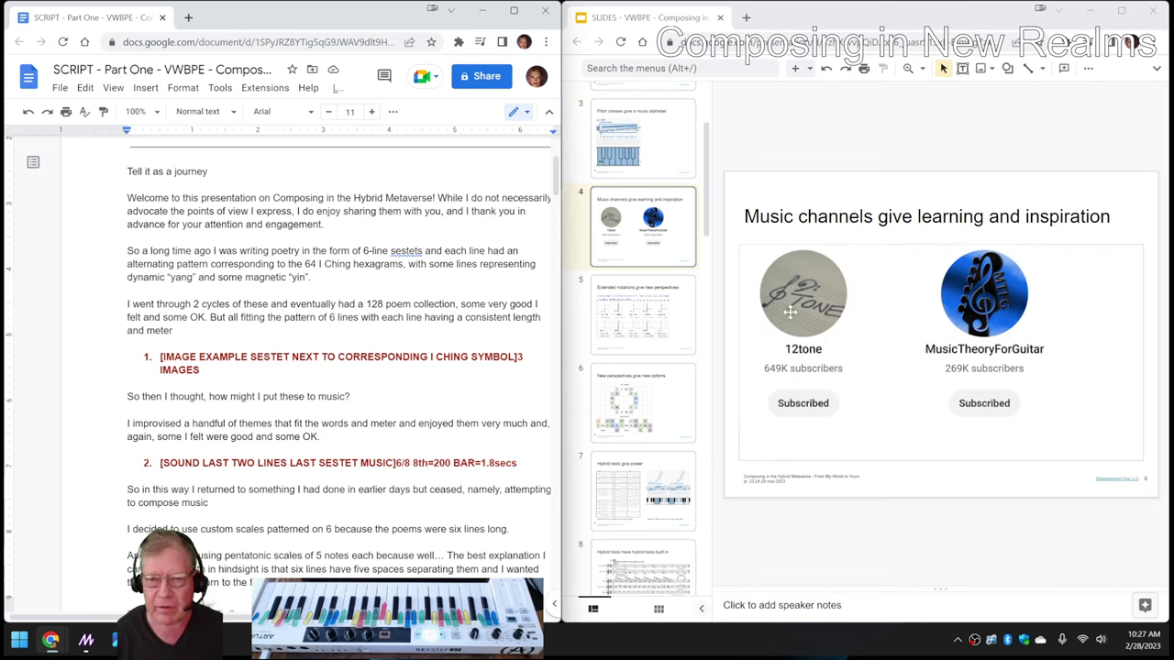
pyautogui.scroll(1, 876, 420)
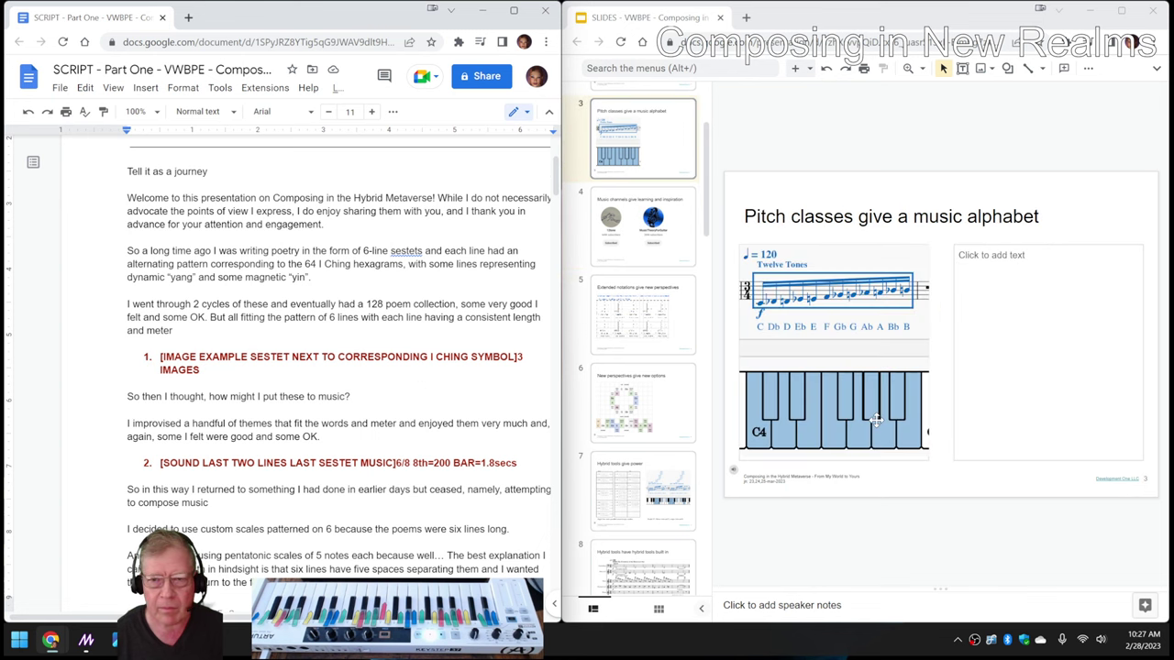
pyautogui.scroll(1, 875, 420)
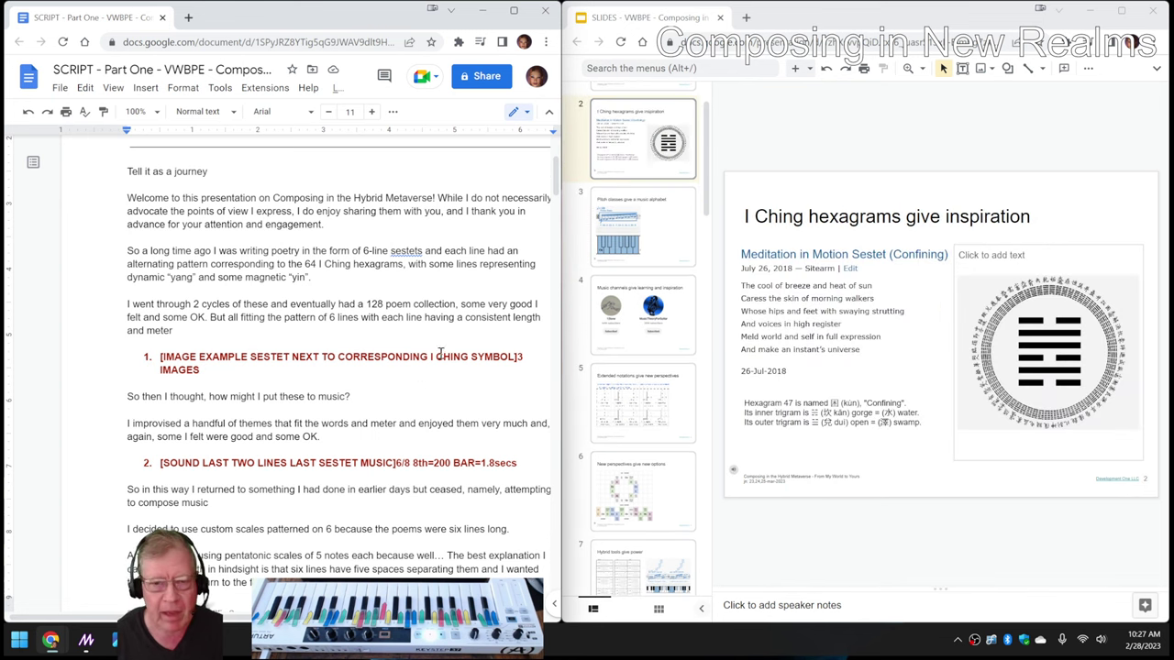
# Select the red IMAGE and SOUND cue words in the script
pyautogui.click(203, 358)
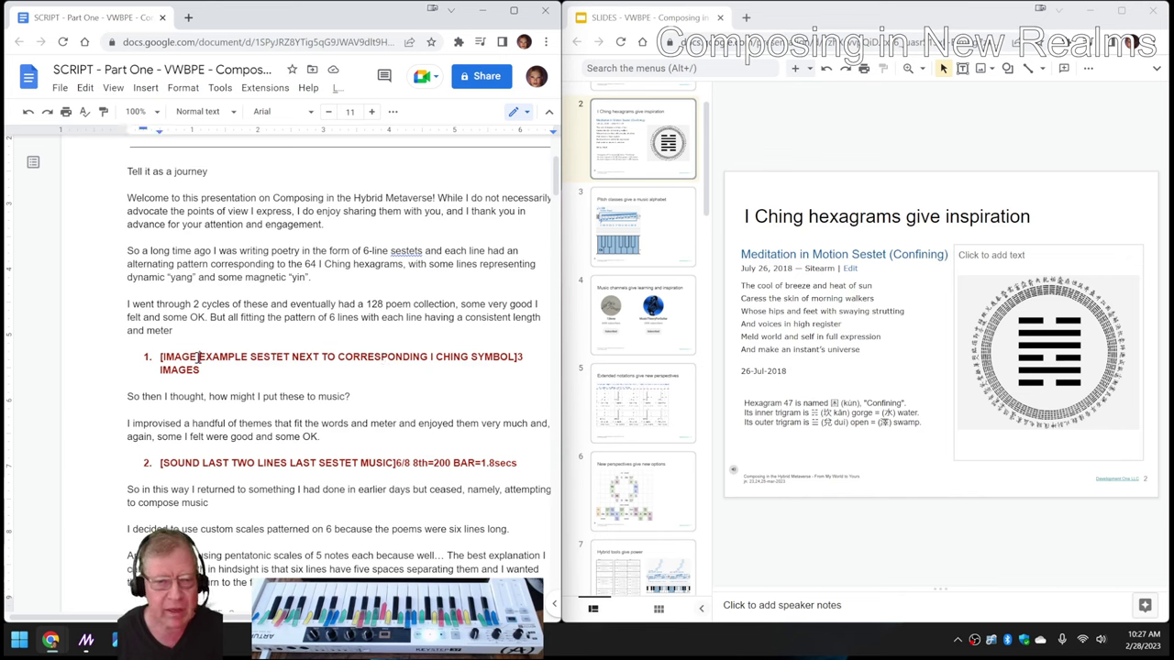
pyautogui.doubleClick(182, 356)
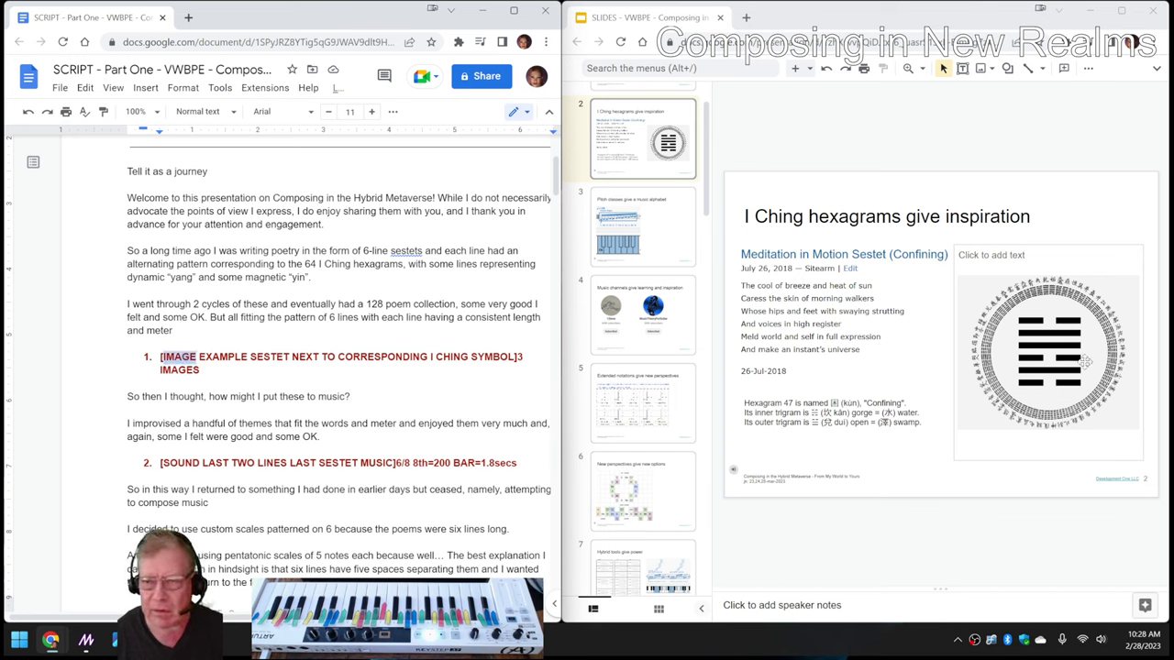
pyautogui.doubleClick(183, 463)
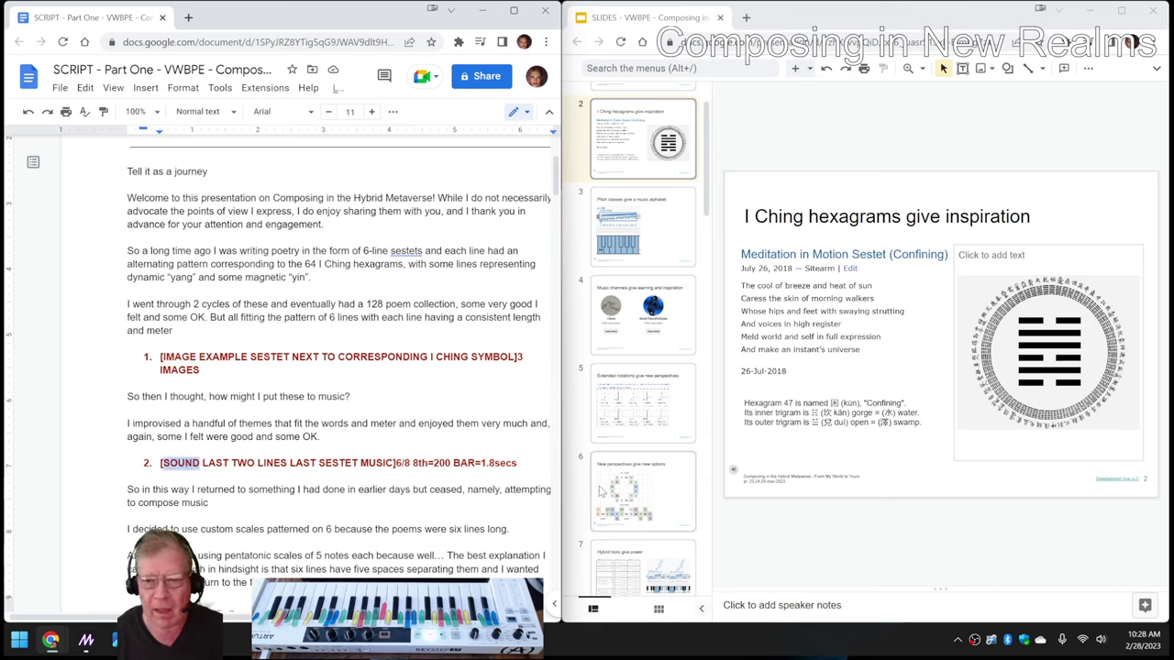
# Play the I Ching slide's audio clip and pause it at 0:07
pyautogui.click(734, 468)
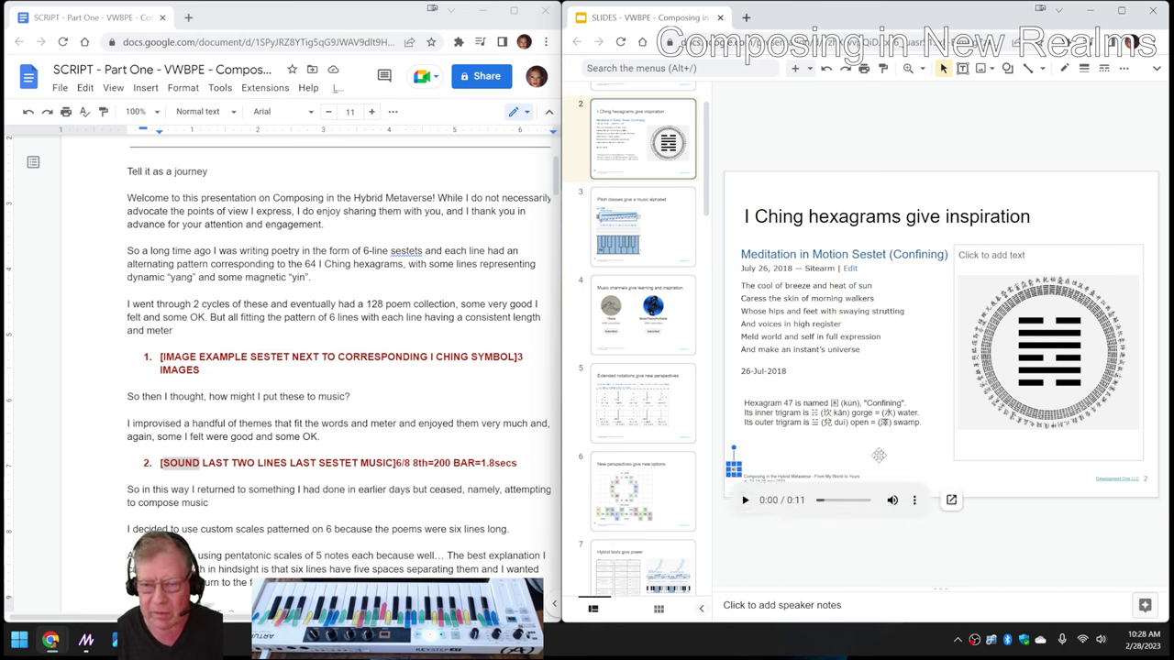
pyautogui.click(744, 501)
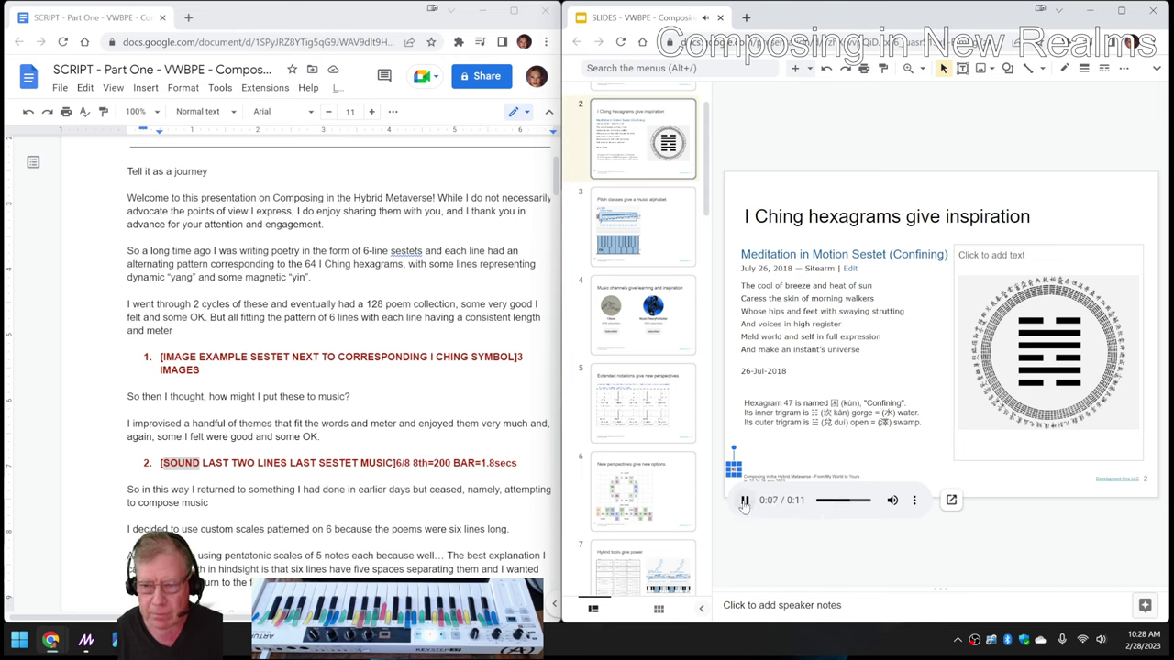
pyautogui.click(745, 504)
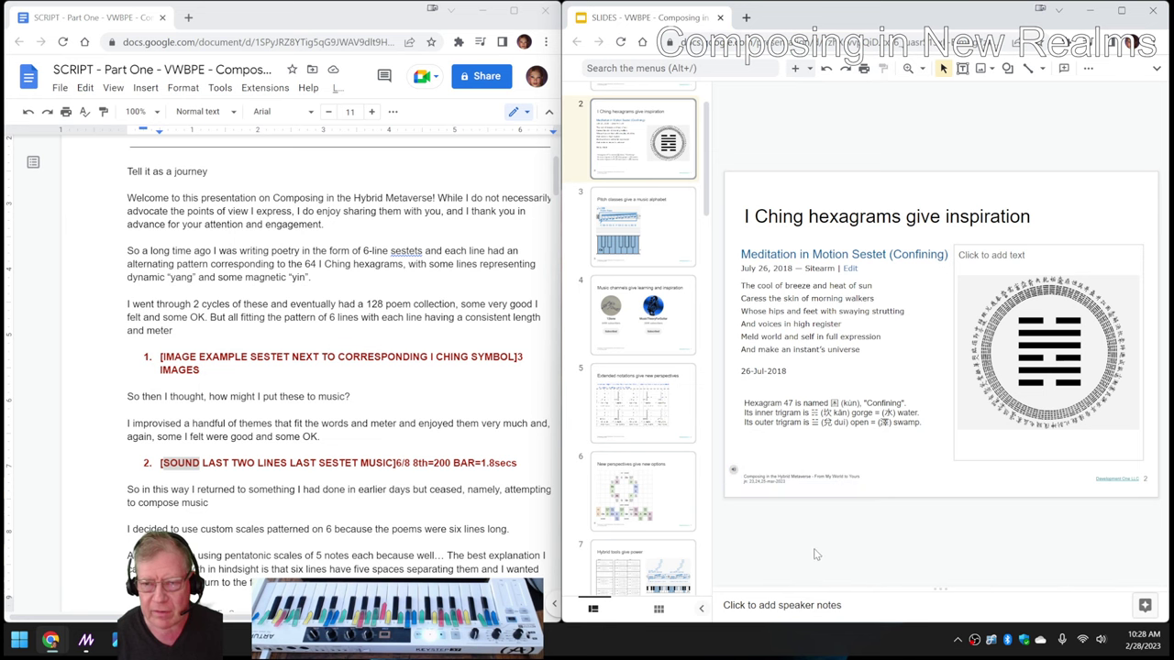
# Check the Pitch classes slide's audio clip, then advance to the Music channels slide
pyautogui.press('Down')
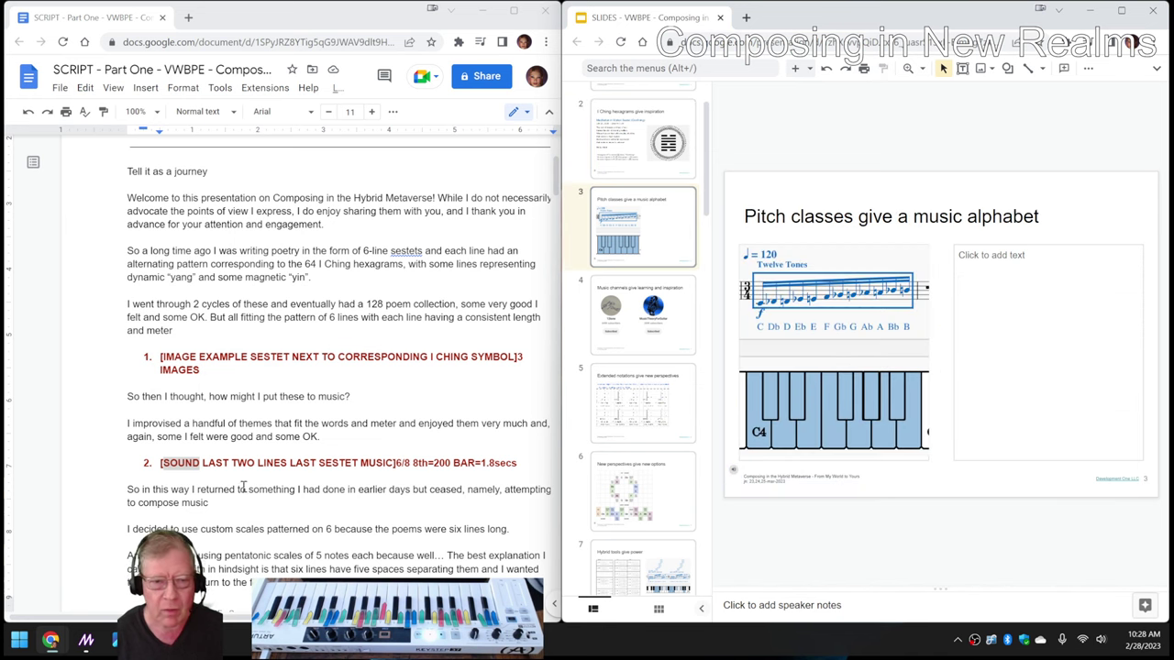
pyautogui.scroll(-6, 224, 463)
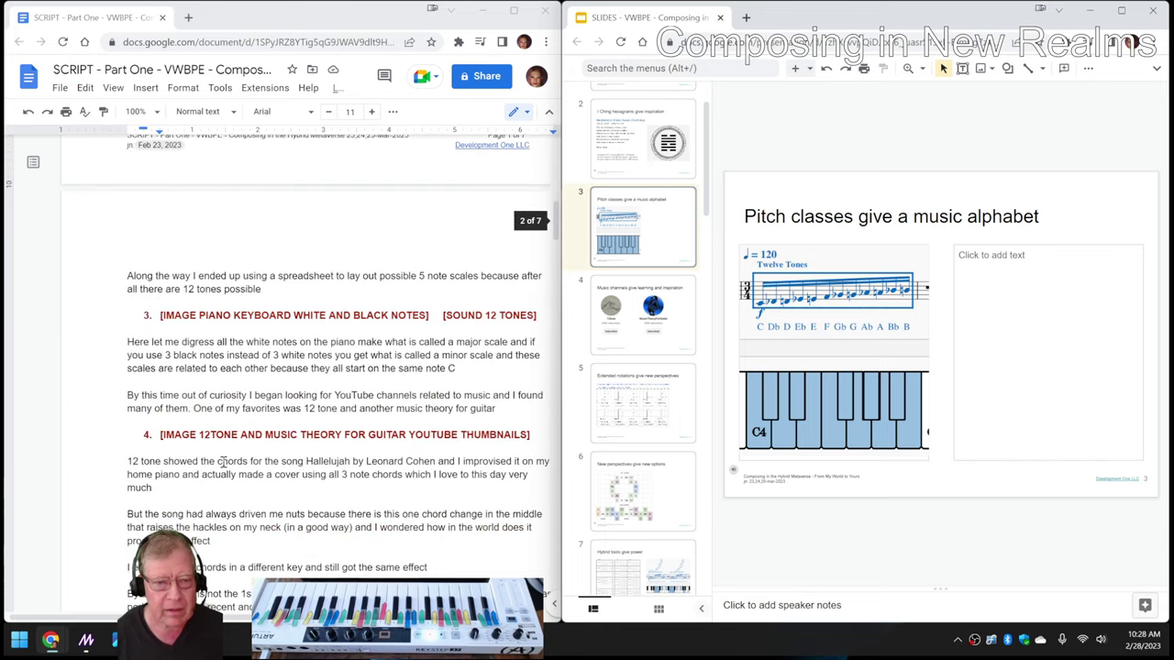
pyautogui.click(257, 317)
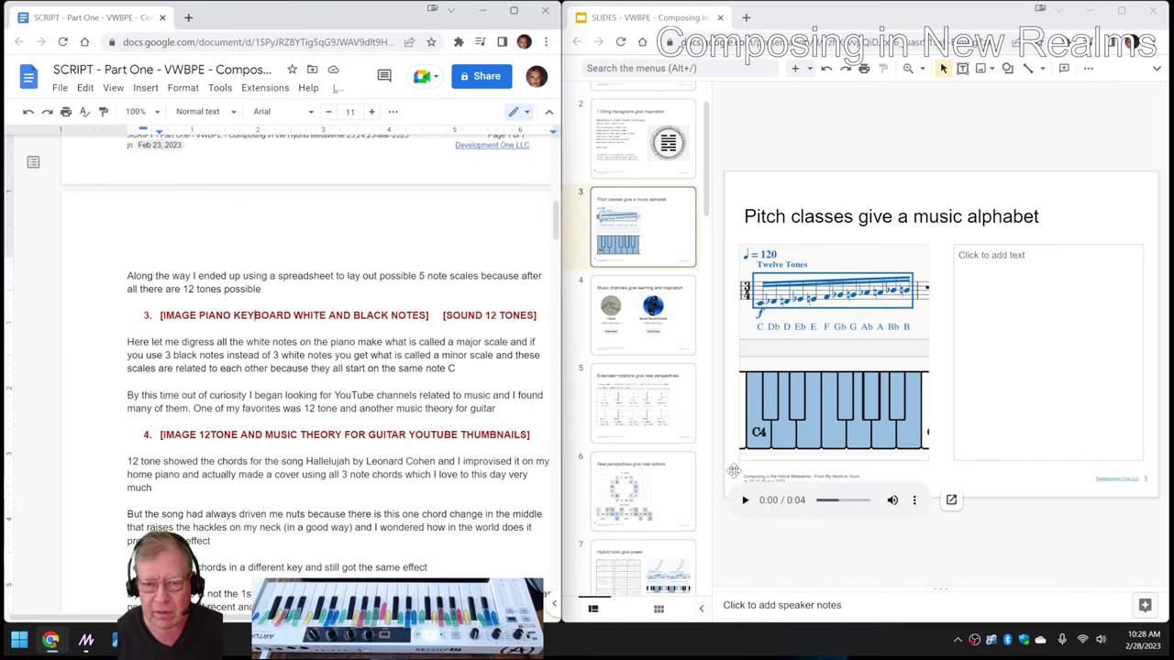
pyautogui.click(733, 470)
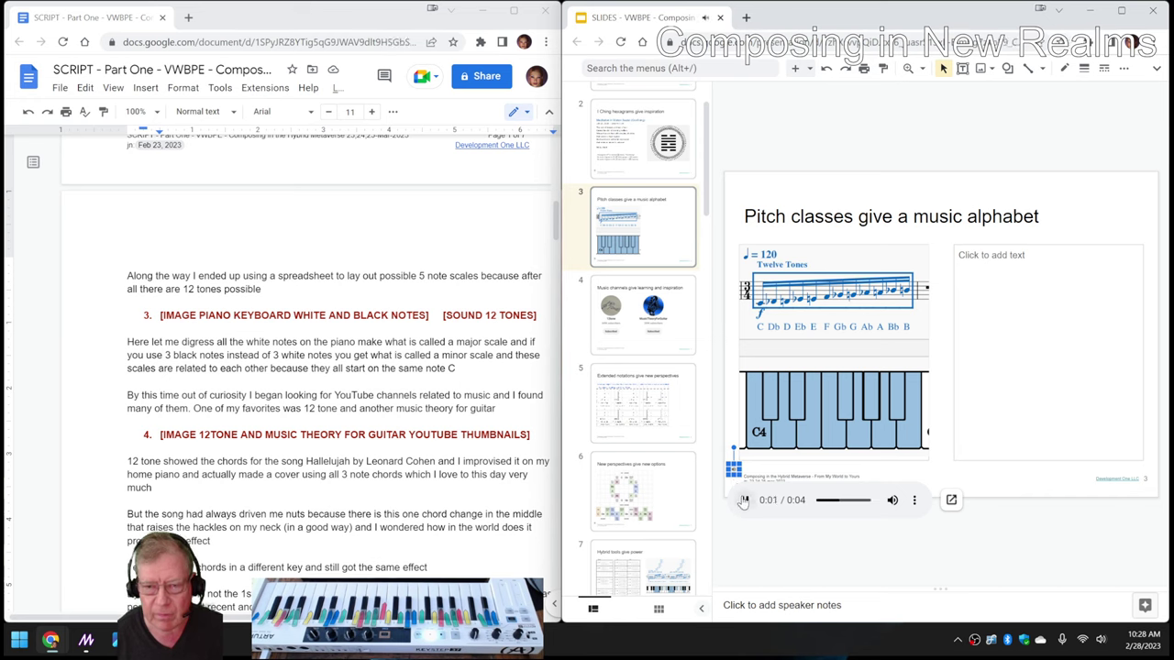
pyautogui.scroll(-4, 227, 495)
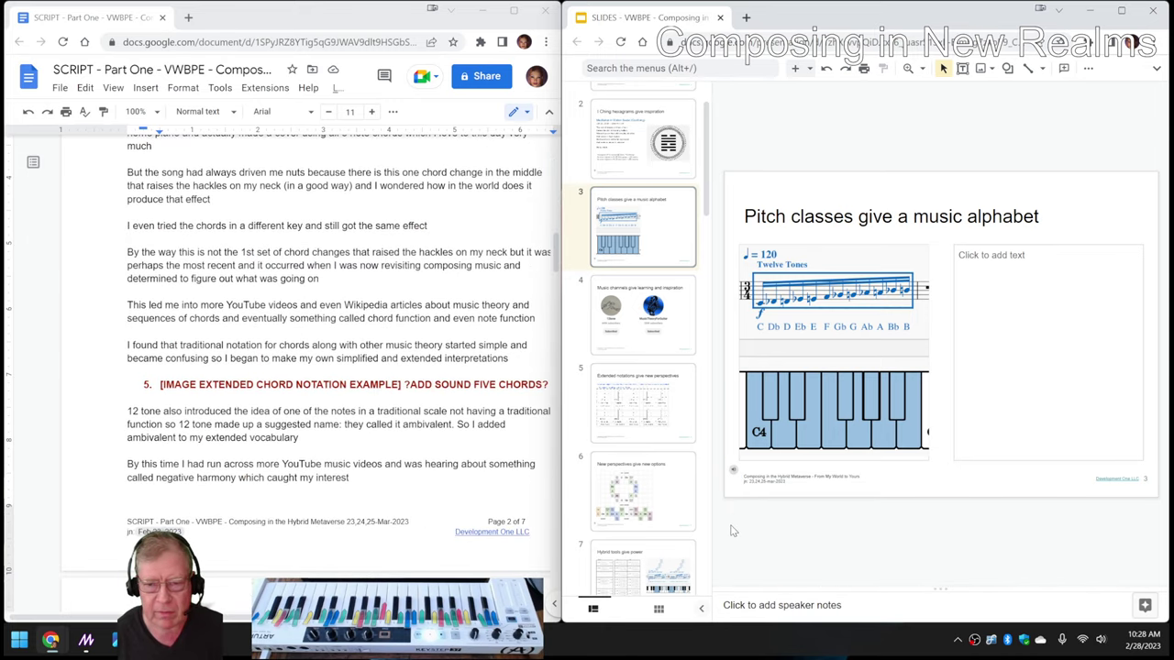
pyautogui.press('Down')
# Advance to the Hybrid tools give power slide and play its audio twice
pyautogui.scroll(-3, 398, 510)
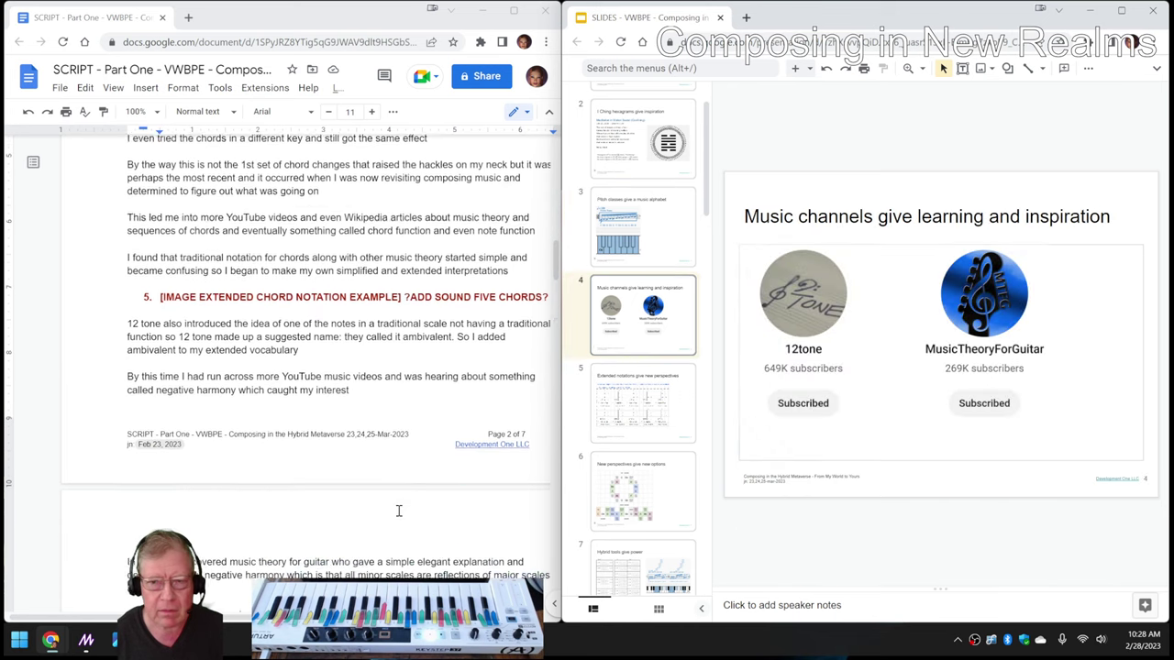
pyautogui.press('Down')
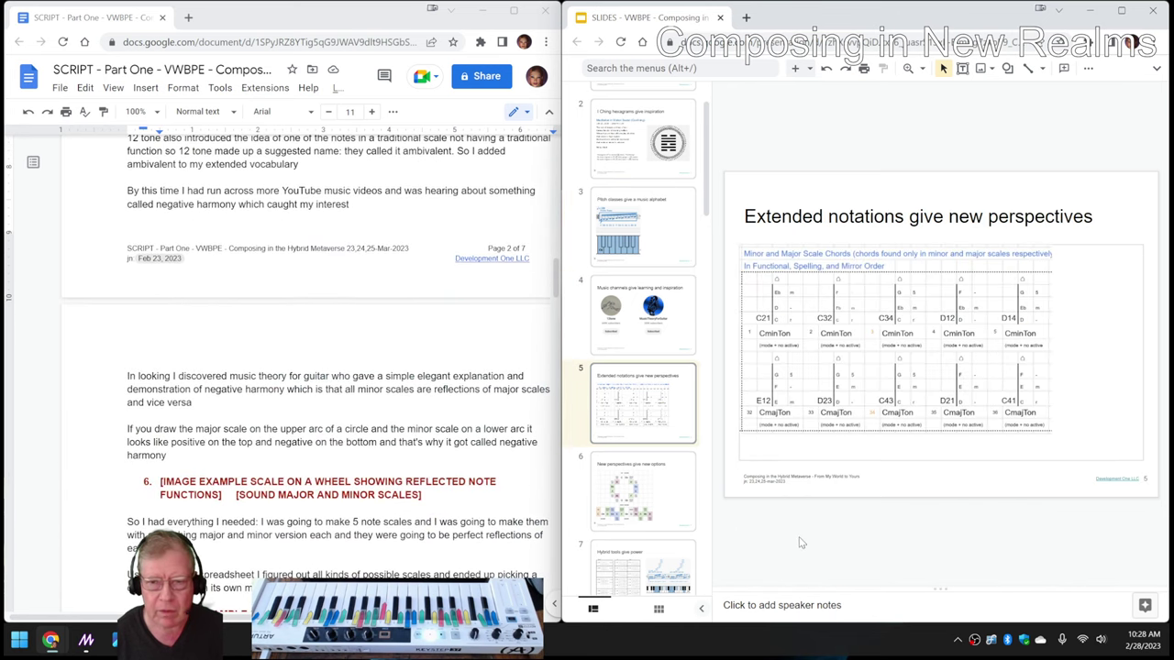
pyautogui.press('Down')
pyautogui.press('Down')
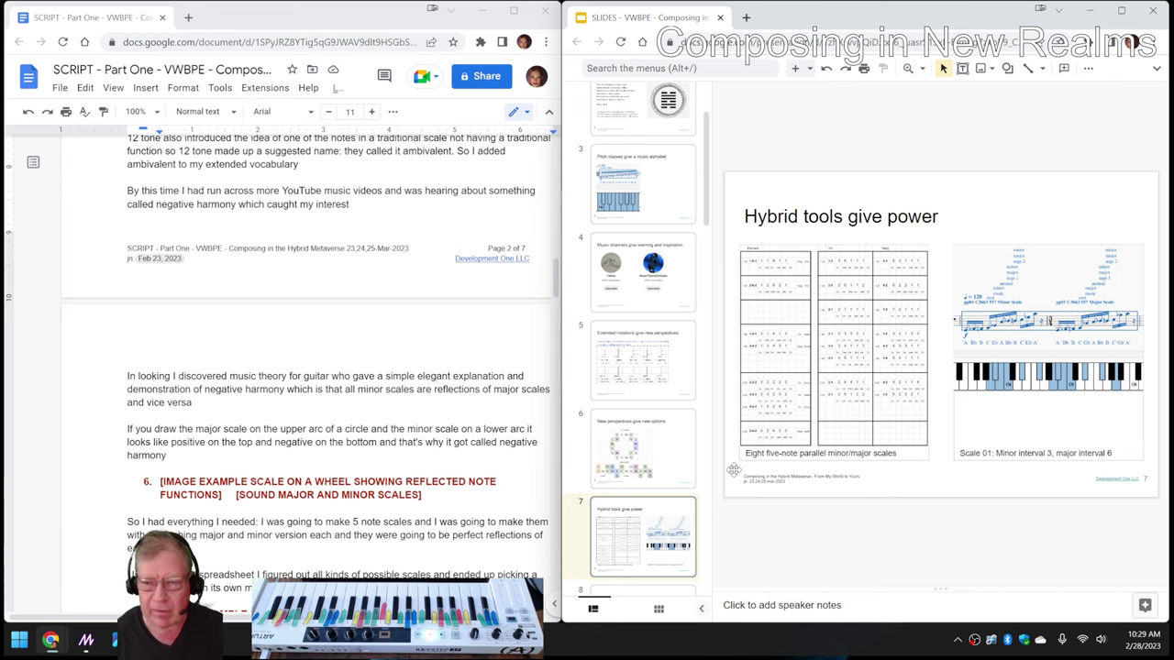
pyautogui.click(734, 470)
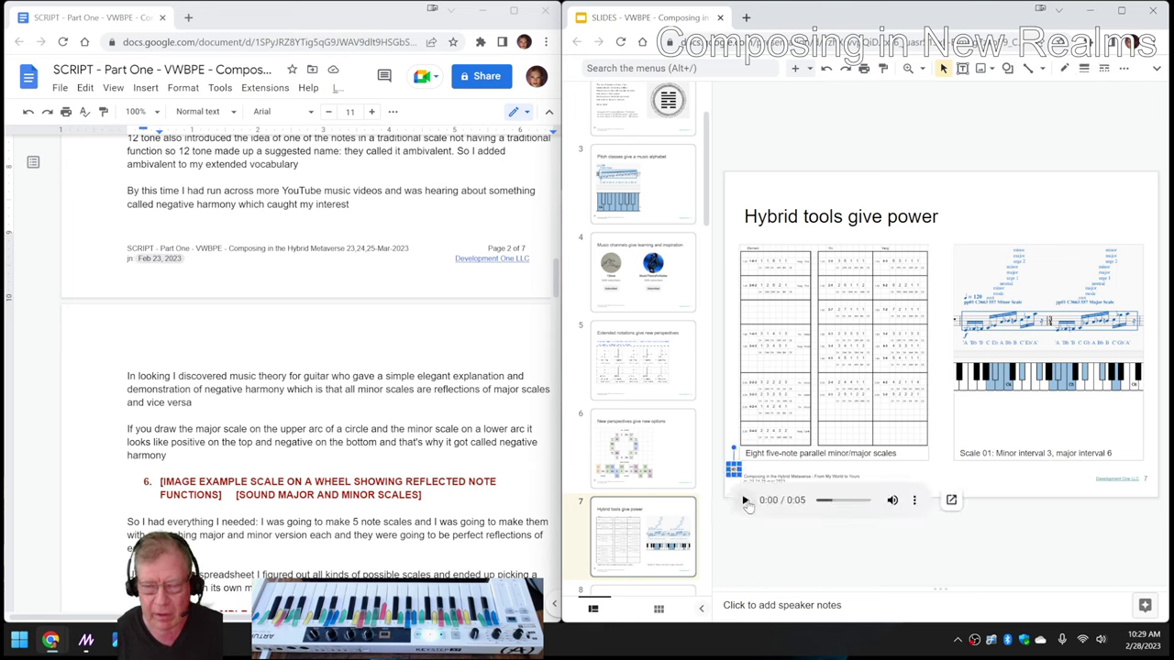
pyautogui.click(745, 499)
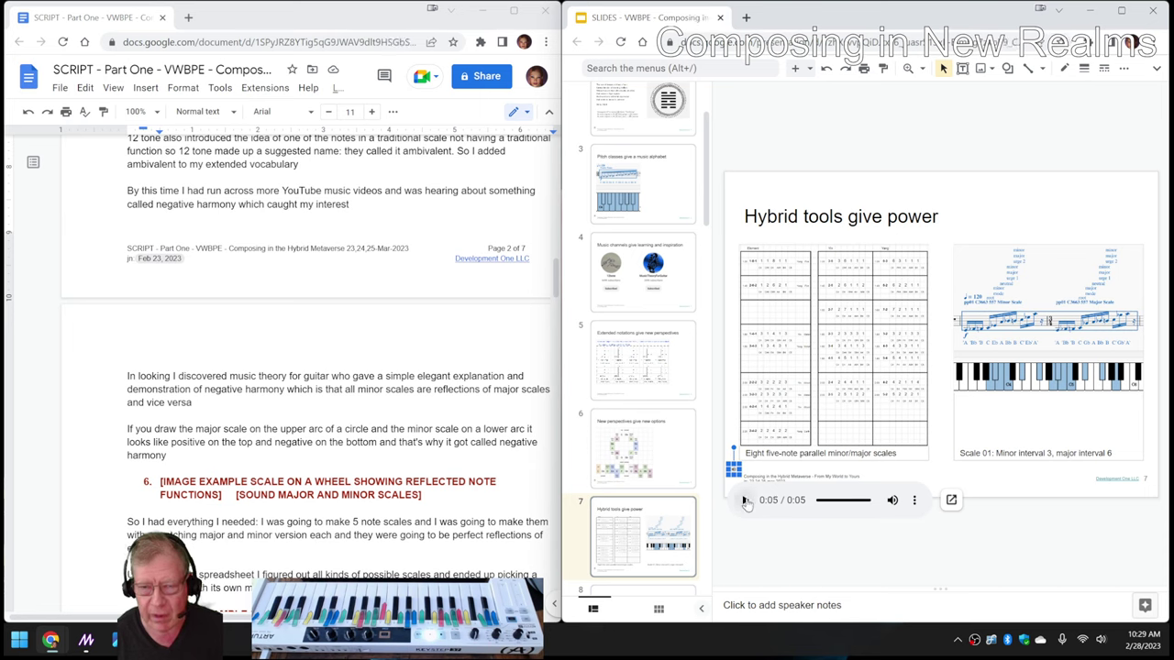
pyautogui.click(745, 499)
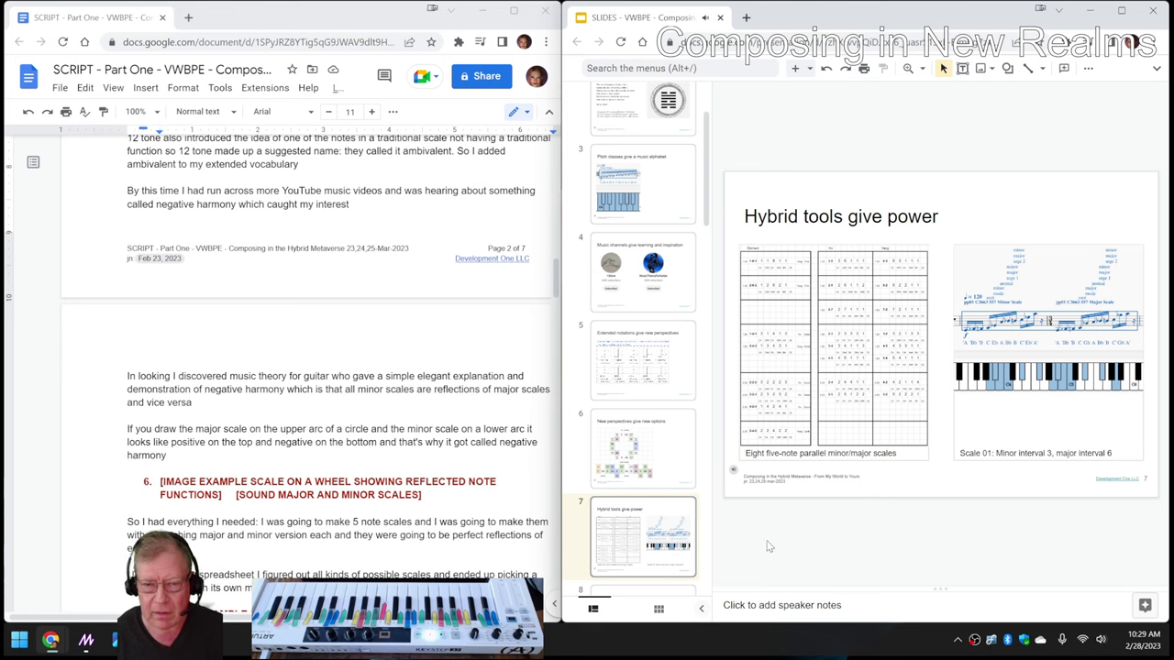
# Play The urge to share is human slide's audio, then advance to slide 10
pyautogui.press('Down')
pyautogui.press('Down')
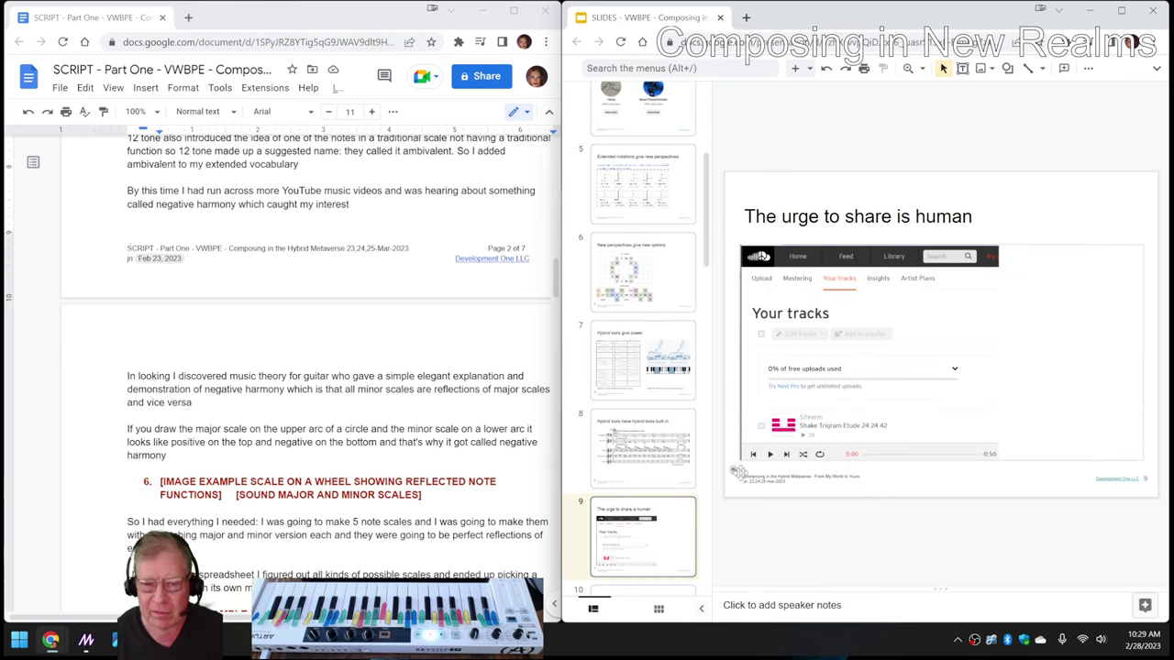
pyautogui.moveTo(733, 469)
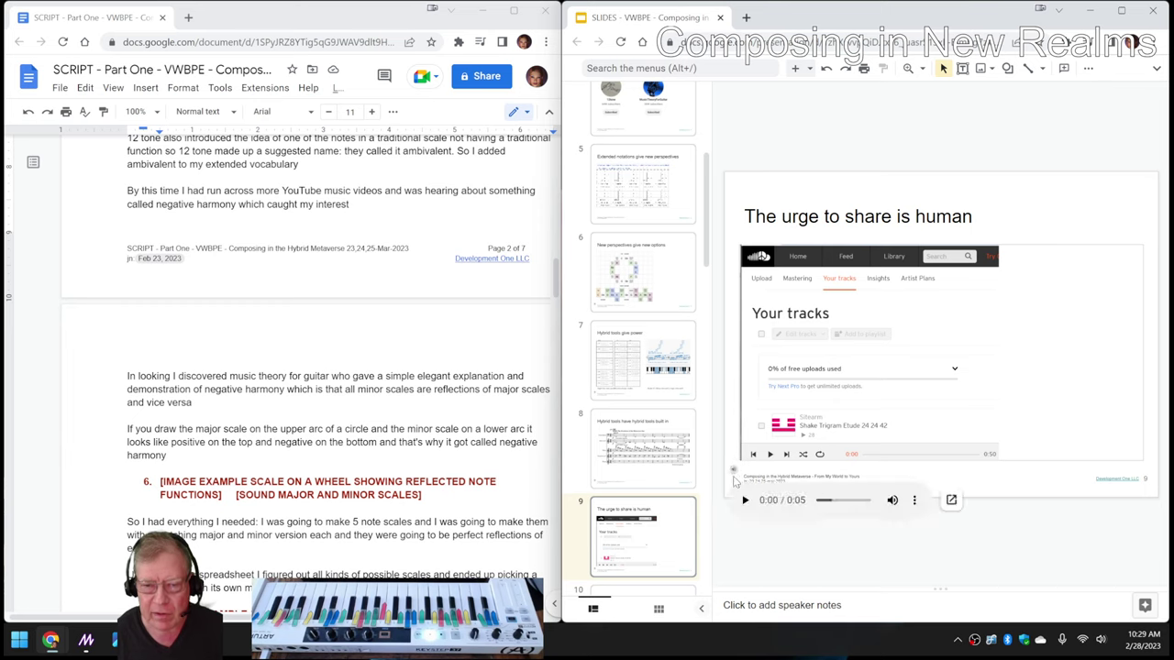
pyautogui.click(745, 501)
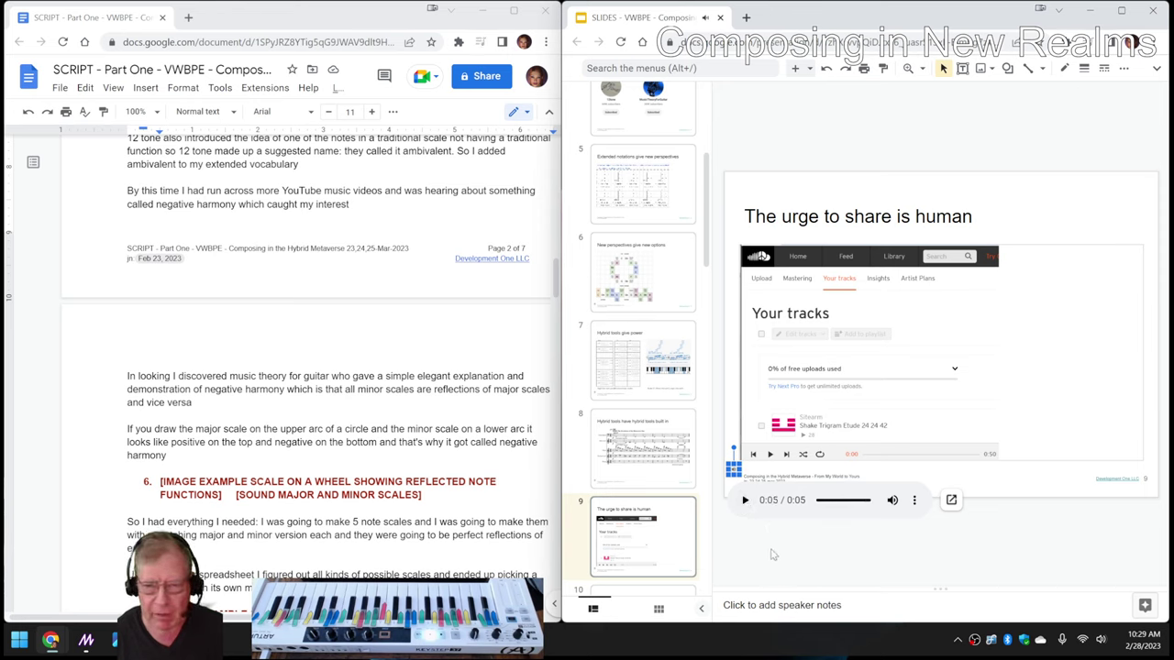
pyautogui.press('Down')
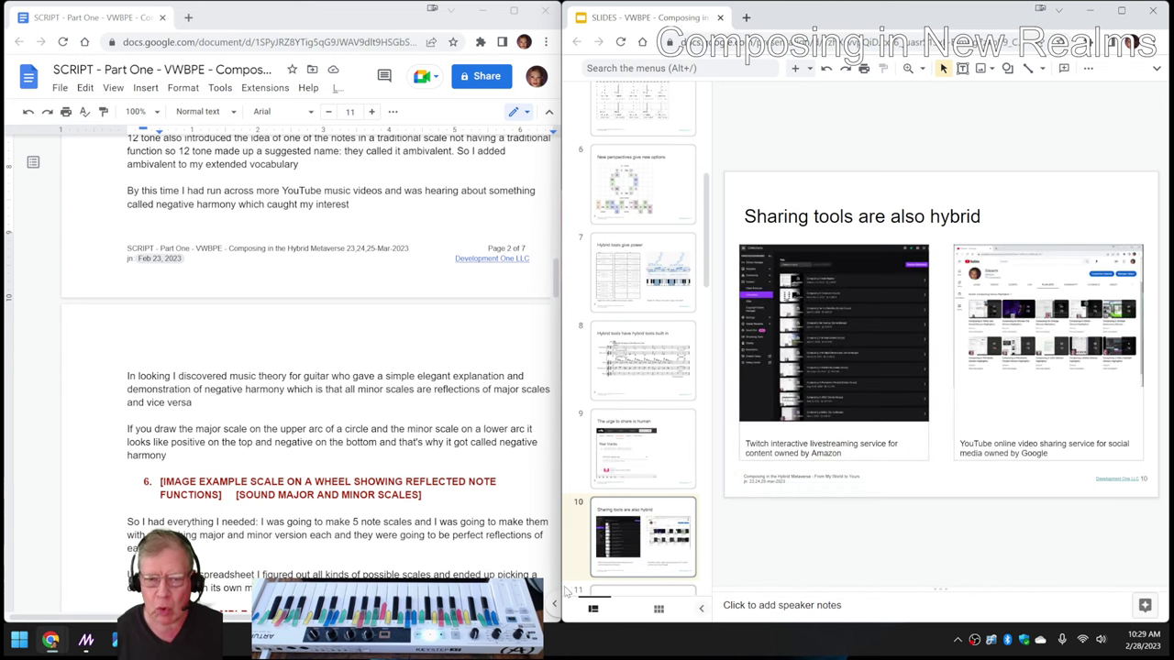
pyautogui.scroll(-5, 376, 546)
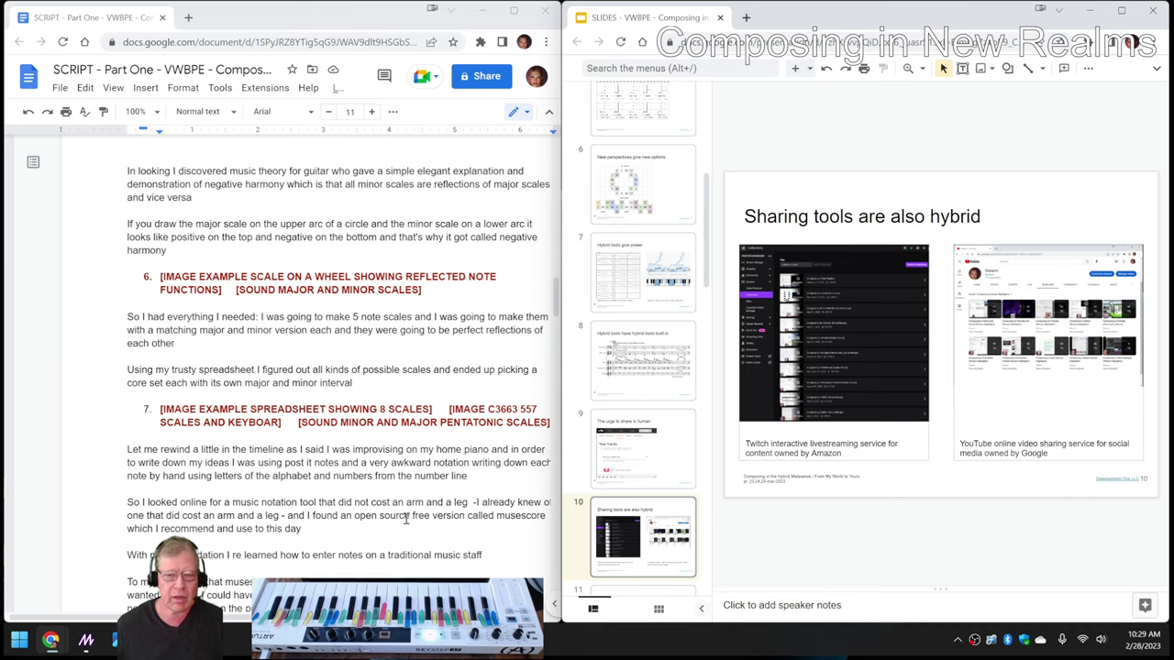
pyautogui.click(335, 491)
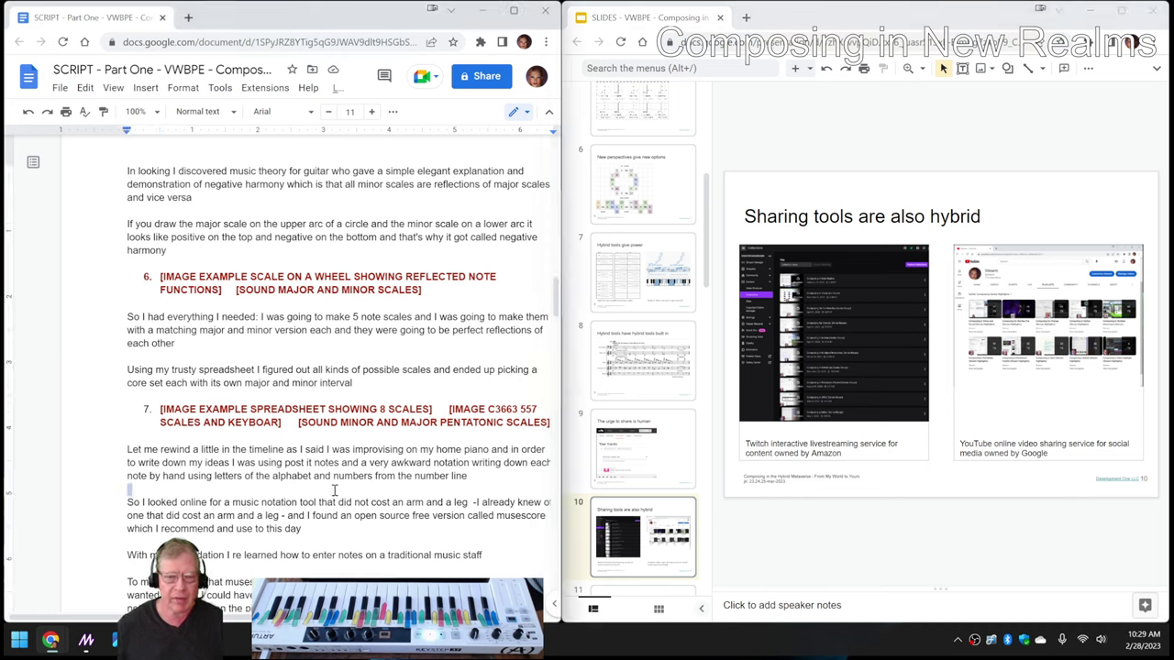
pyautogui.click(841, 547)
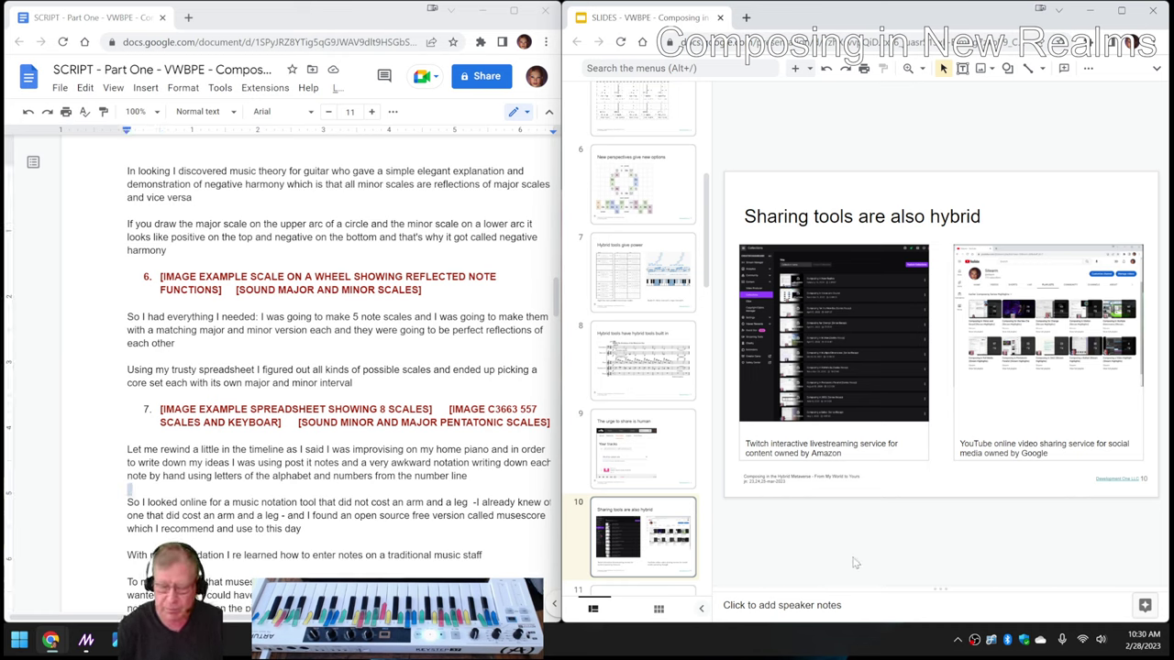
# Page back to the INTRO title slide and check its agenda, description and footer text boxes
pyautogui.press('pageup')
pyautogui.press('pageup')
pyautogui.press('pageup')
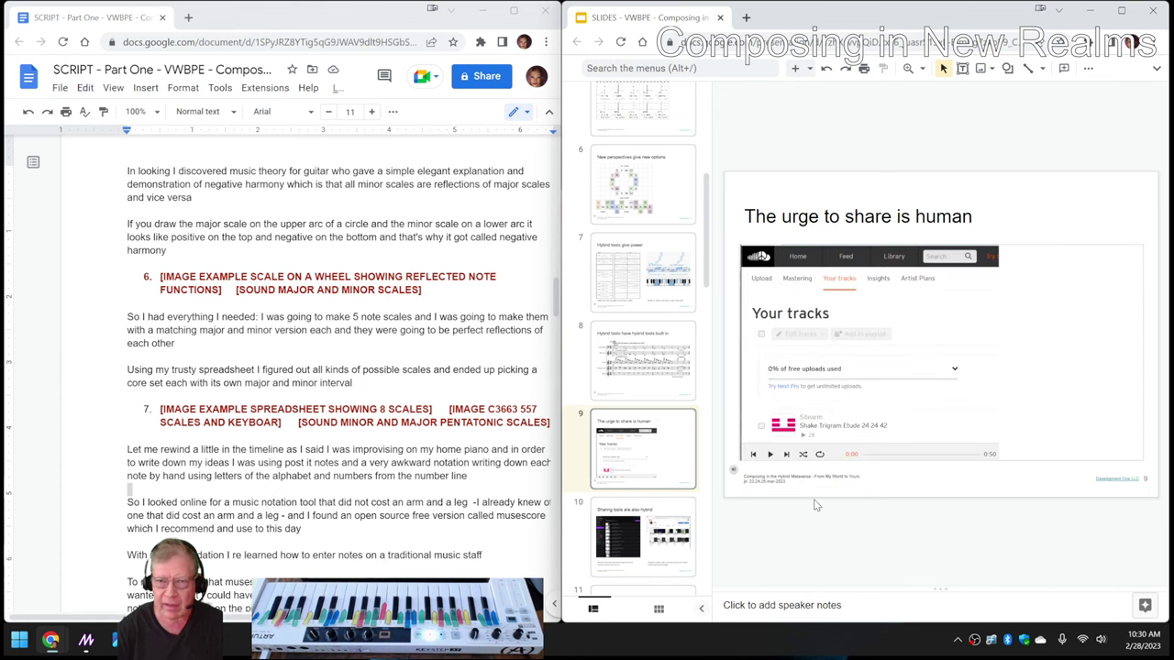
pyautogui.press('pageup')
pyautogui.press('pageup')
pyautogui.press('pageup')
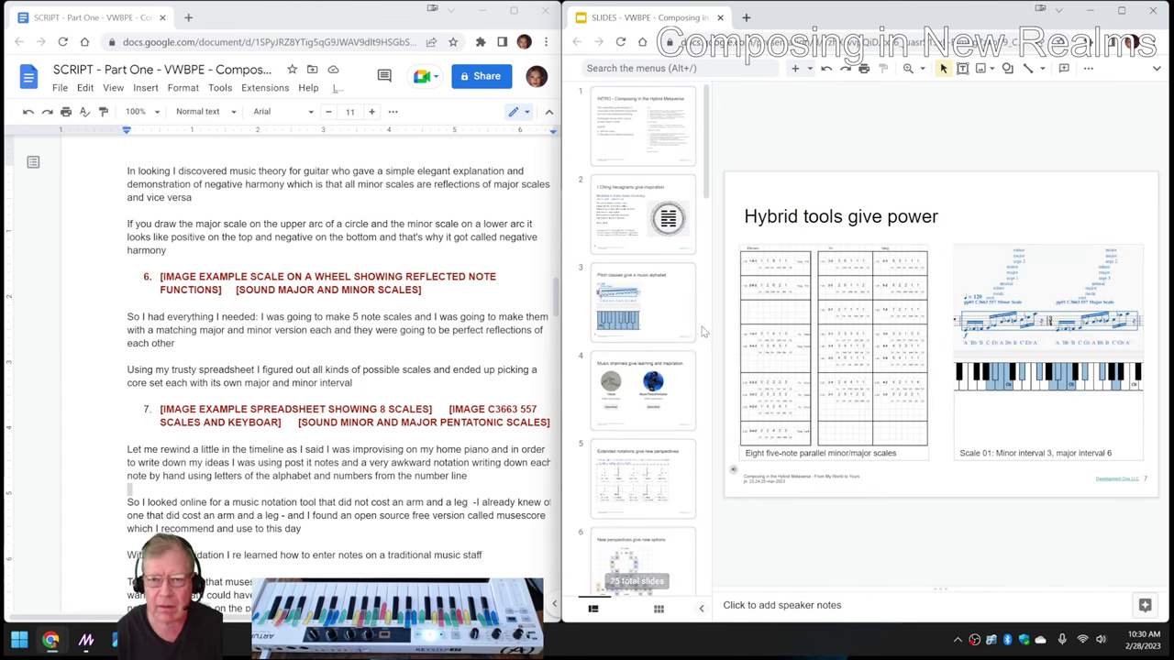
pyautogui.press('pageup')
pyautogui.press('pageup')
pyautogui.press('pageup')
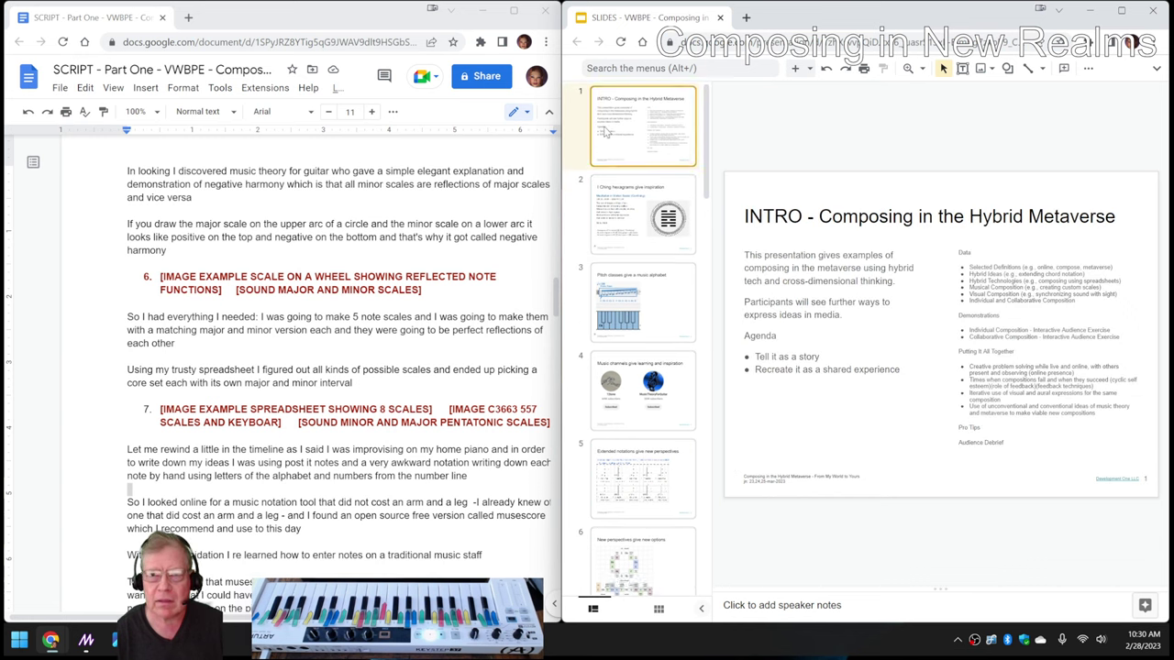
pyautogui.click(966, 351)
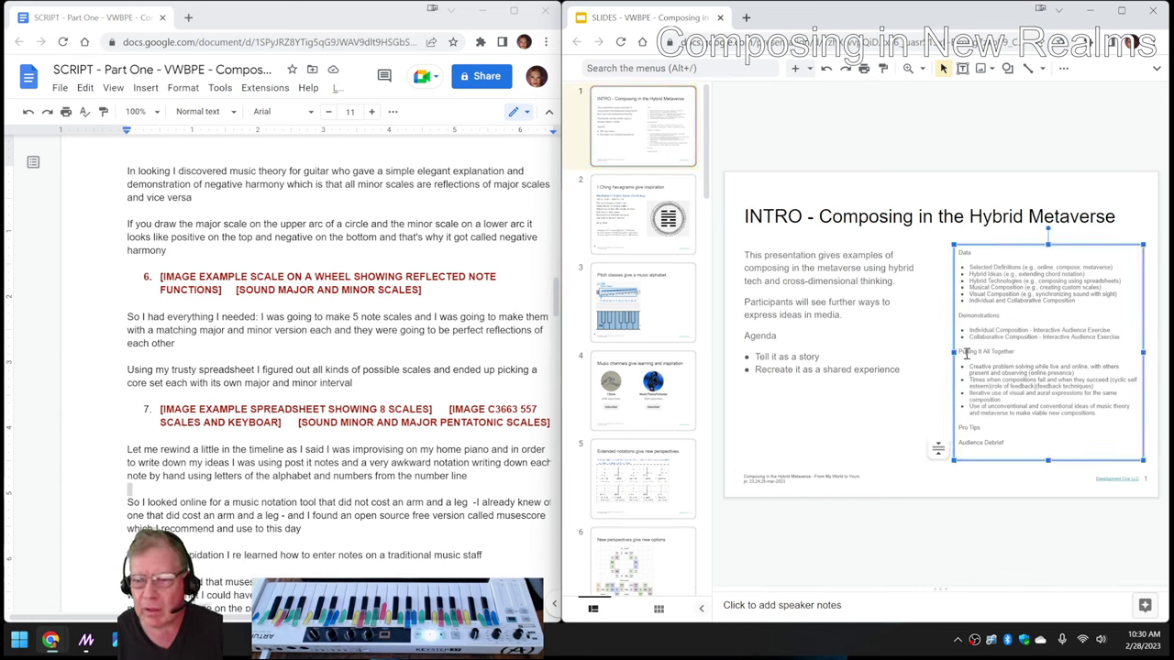
pyautogui.click(886, 431)
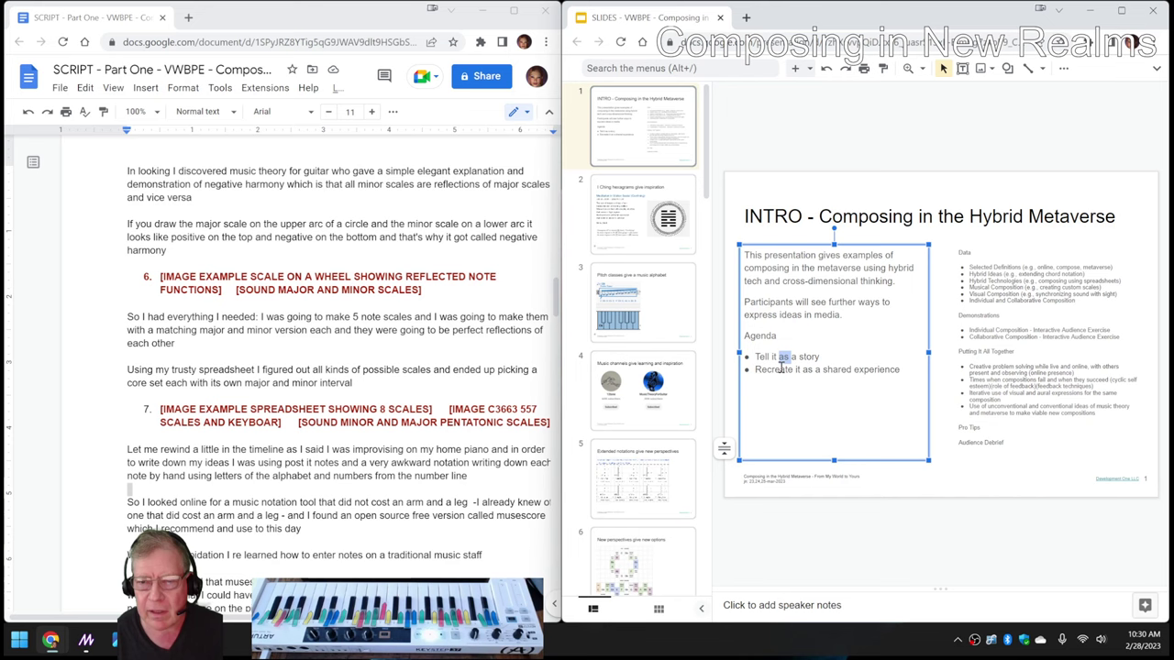
pyautogui.click(809, 492)
pyautogui.click(827, 546)
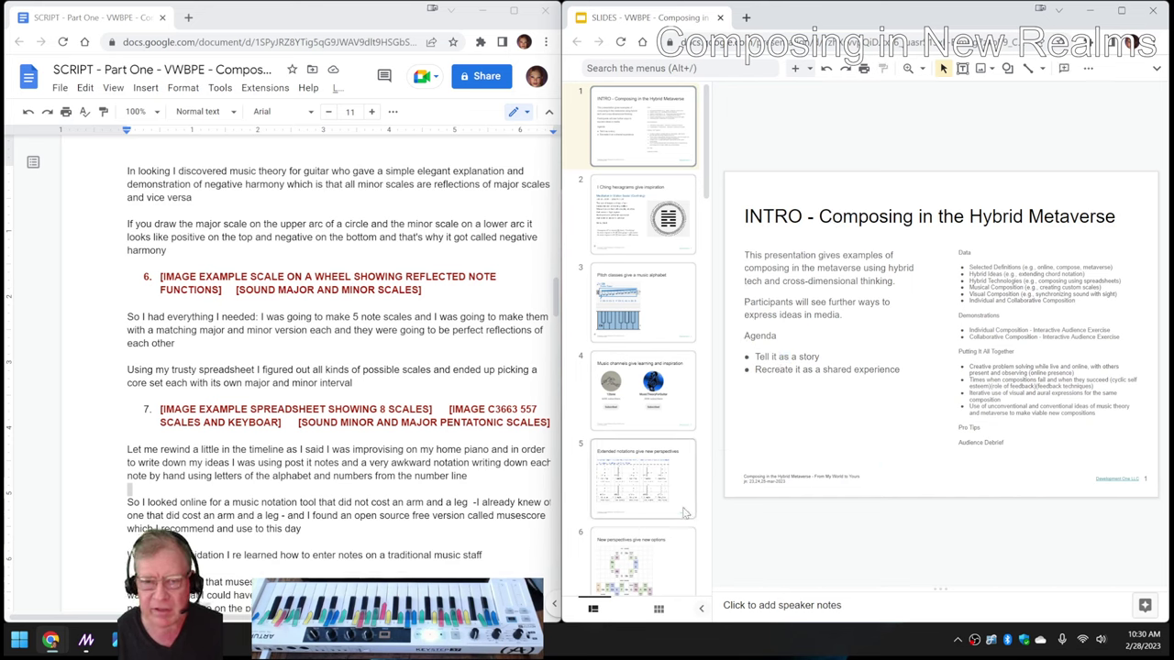
# Scroll through all 25 thumbnails, then open slide 13, 'The hybrid metaverse is a studio experience'
pyautogui.scroll(-9, 680, 516)
pyautogui.scroll(-7, 680, 516)
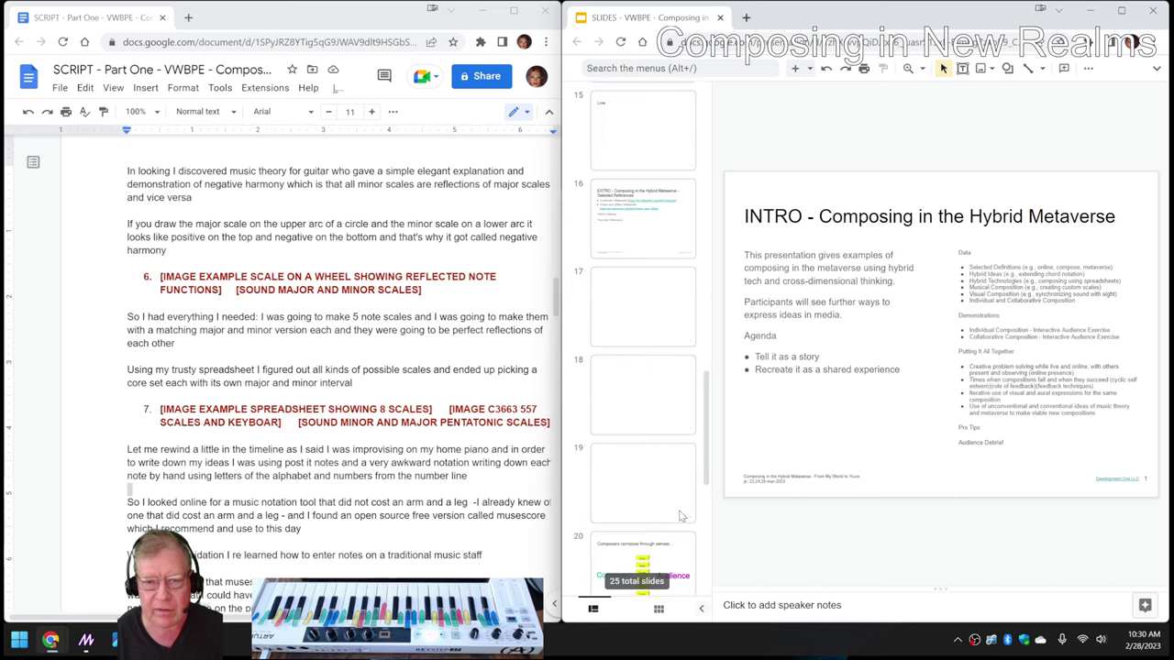
pyautogui.scroll(-3, 680, 517)
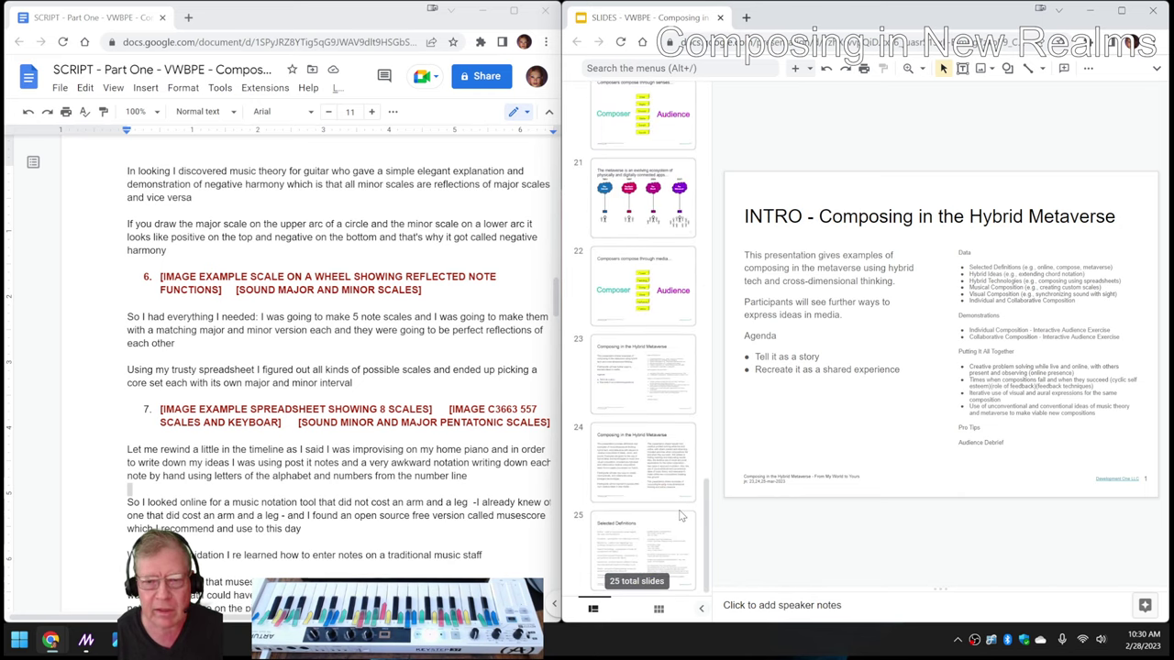
pyautogui.scroll(-2, 637, 493)
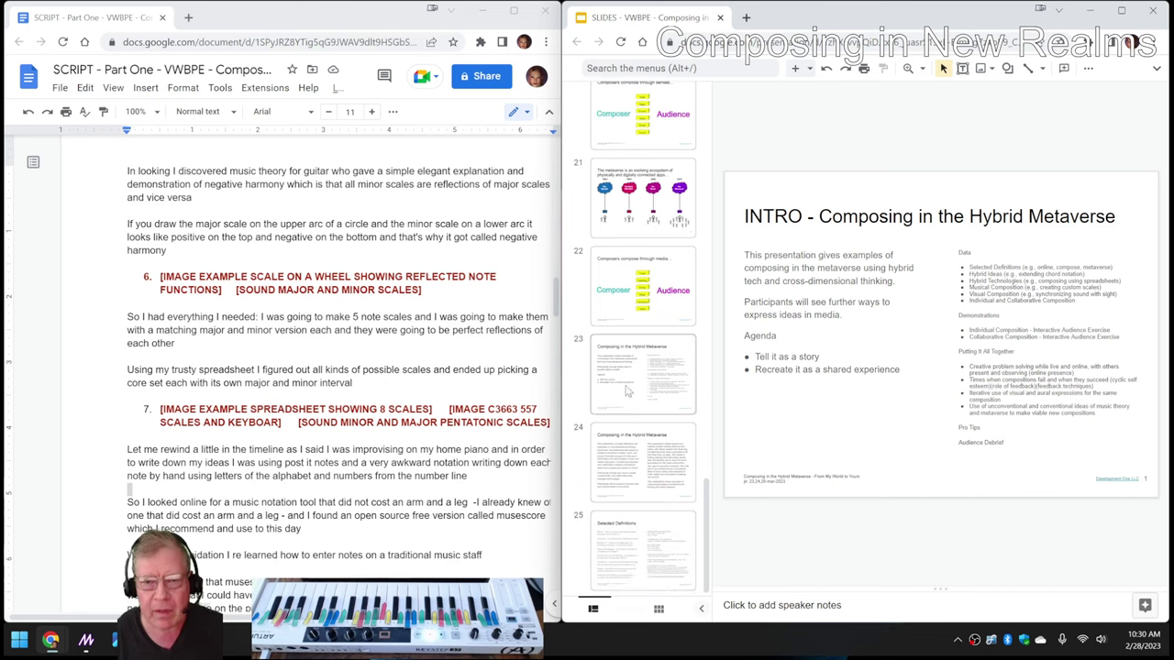
pyautogui.scroll(5, 628, 391)
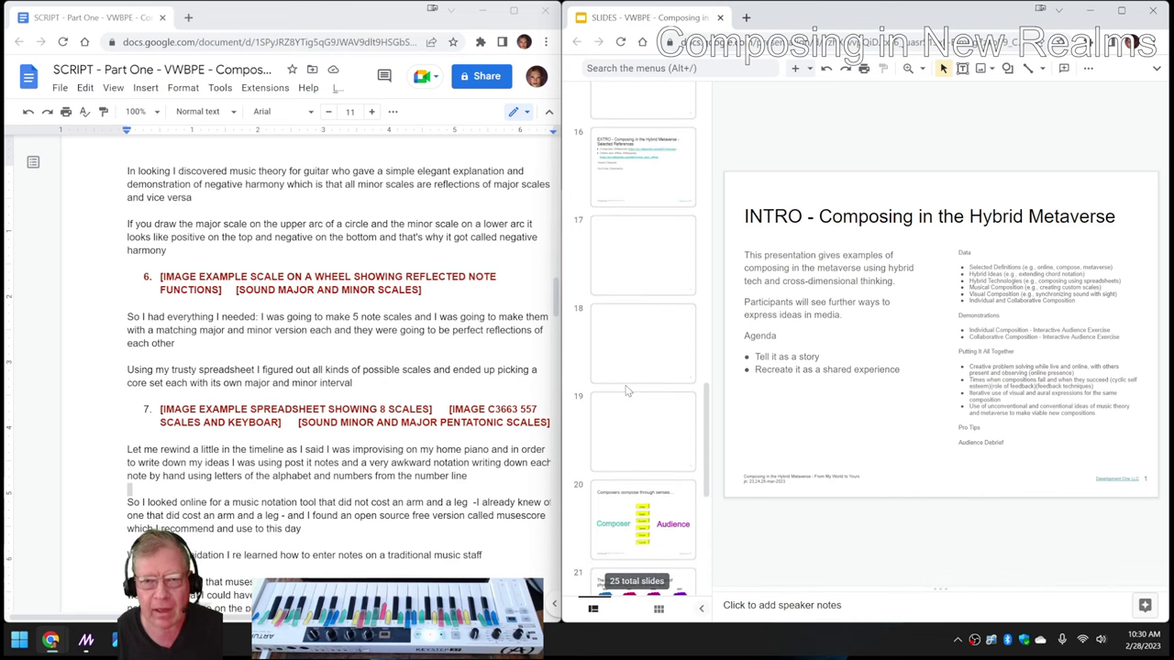
pyautogui.scroll(5, 631, 322)
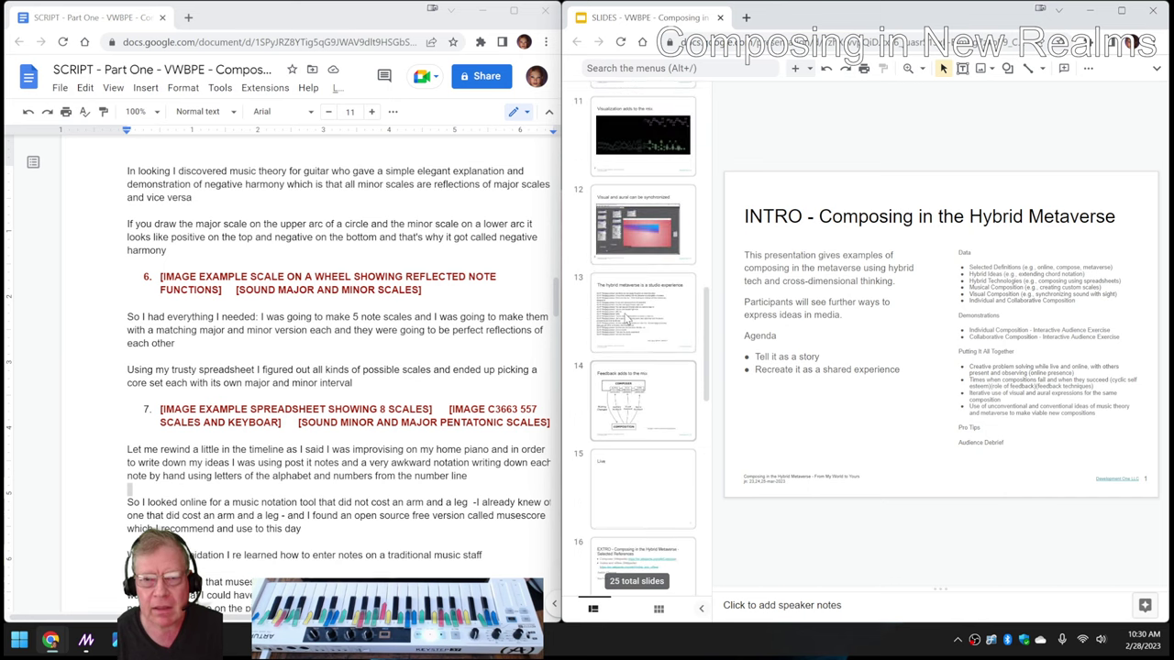
pyautogui.click(628, 323)
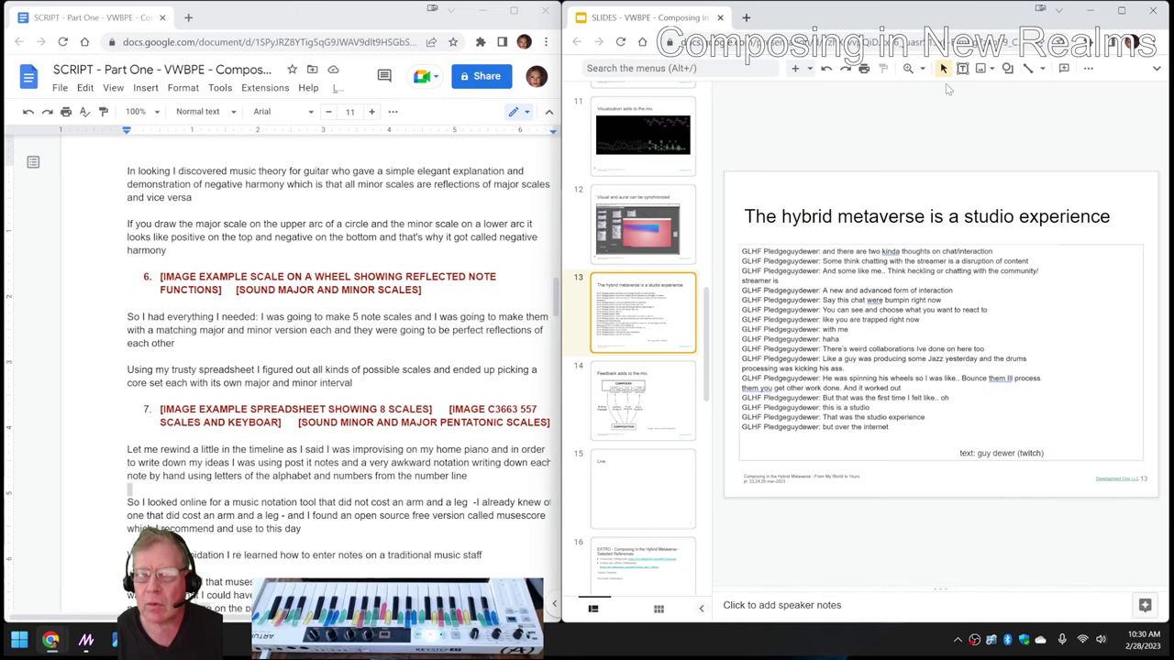
# Maximize the Slides window and exit compact mode to show the full menus
pyautogui.moveTo(967, 22); pyautogui.dragTo(917, 30)
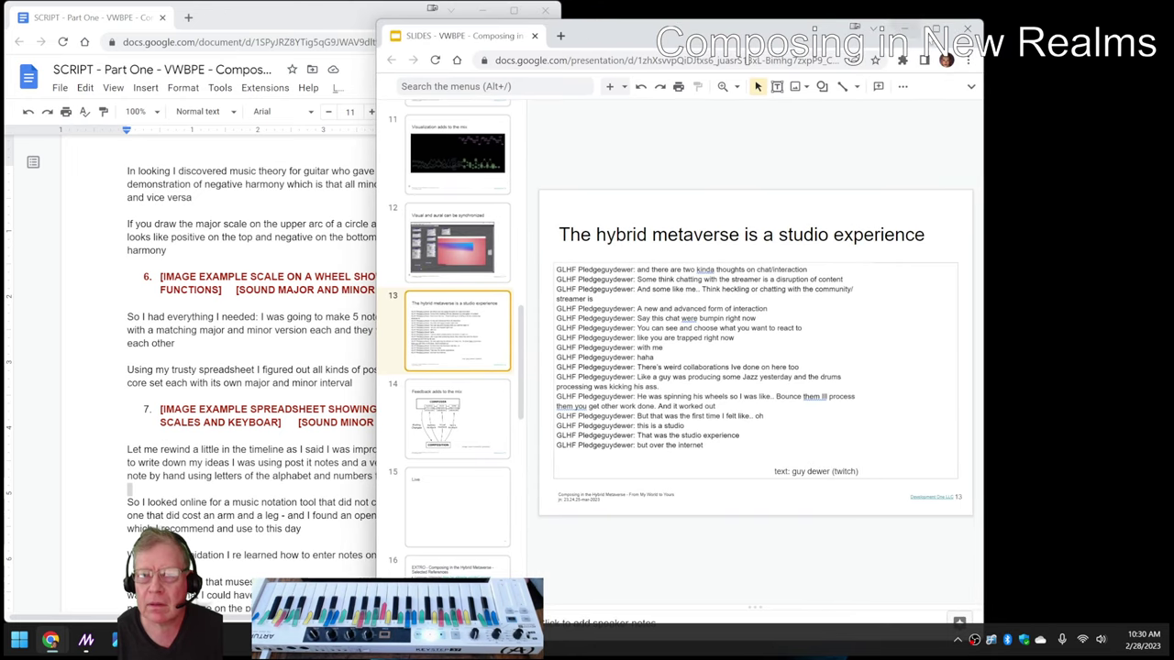
pyautogui.doubleClick(926, 29)
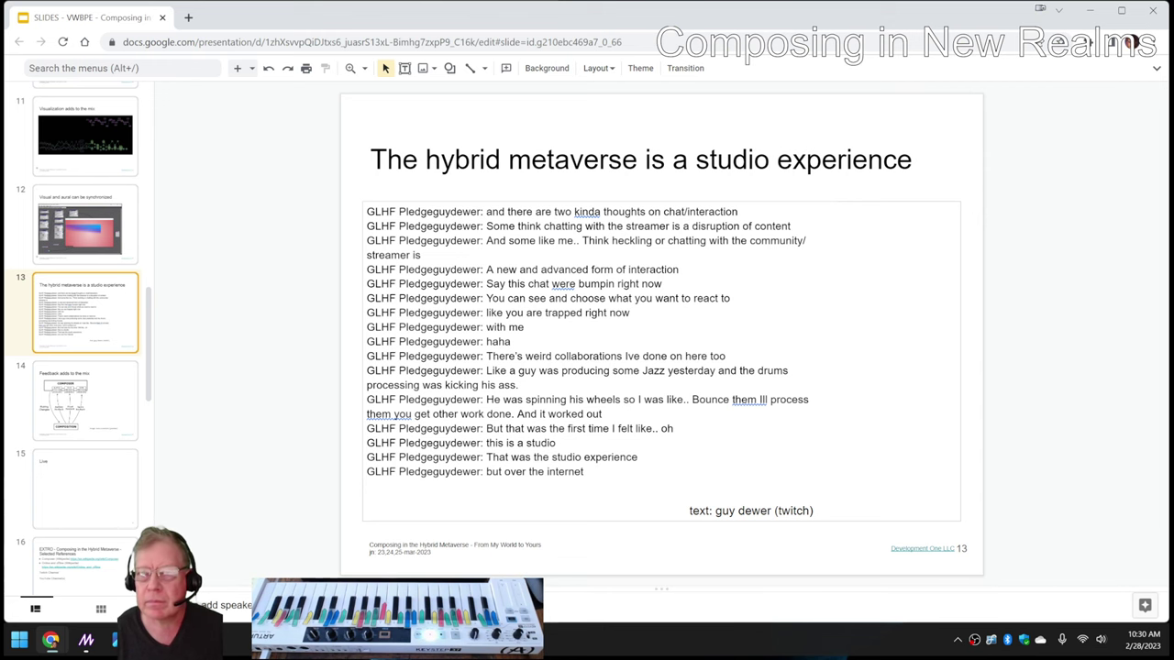
pyautogui.click(1156, 68)
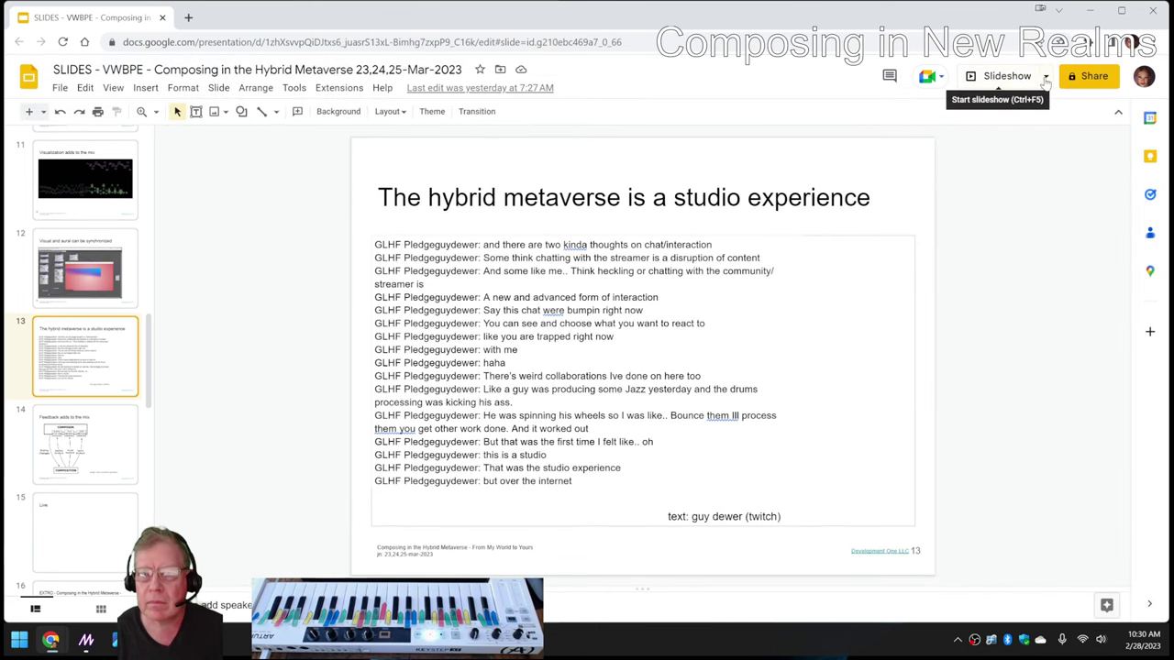
# Present slide 13 in Presenter view, then return to the editor
pyautogui.click(1047, 77)
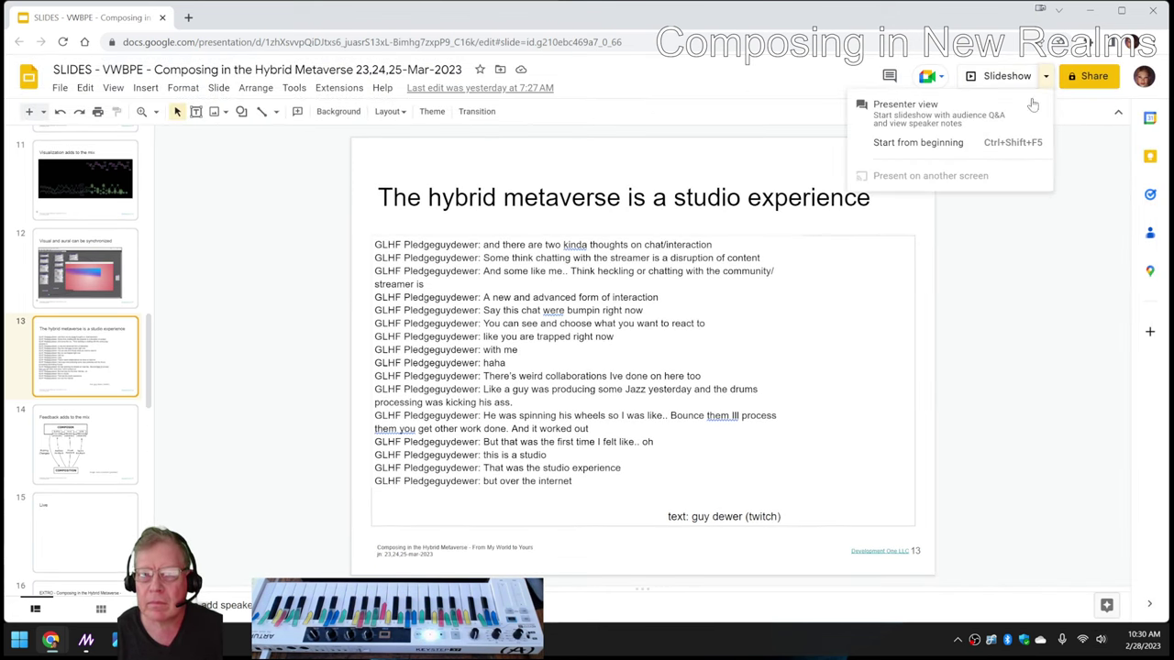
pyautogui.click(984, 123)
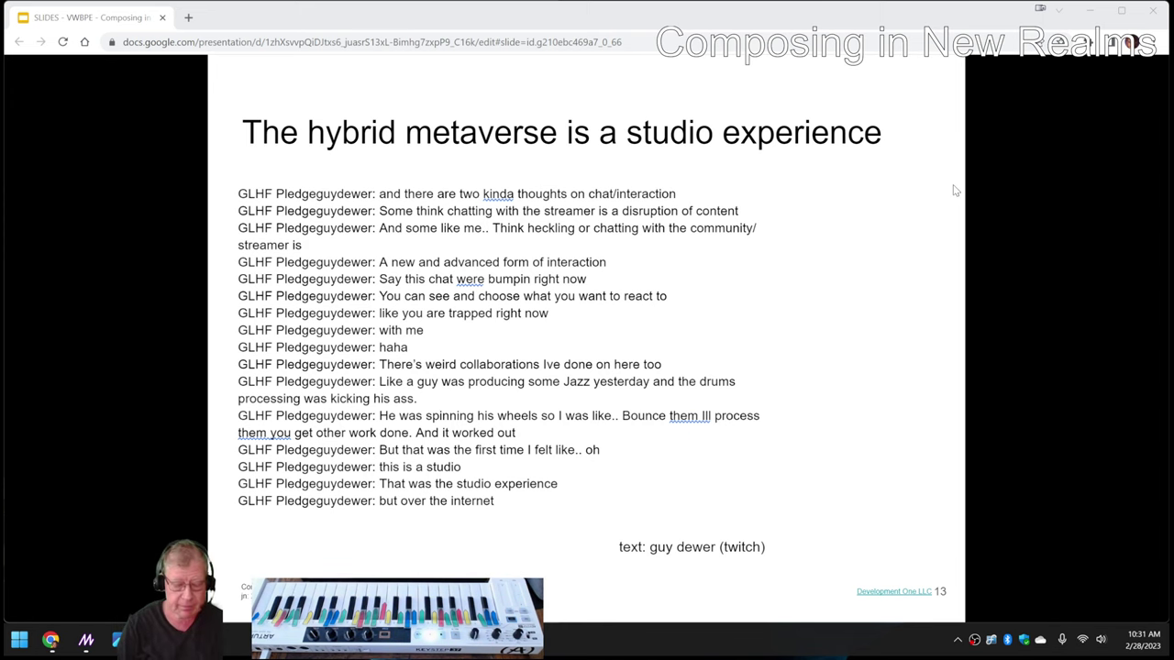
pyautogui.press('Escape')
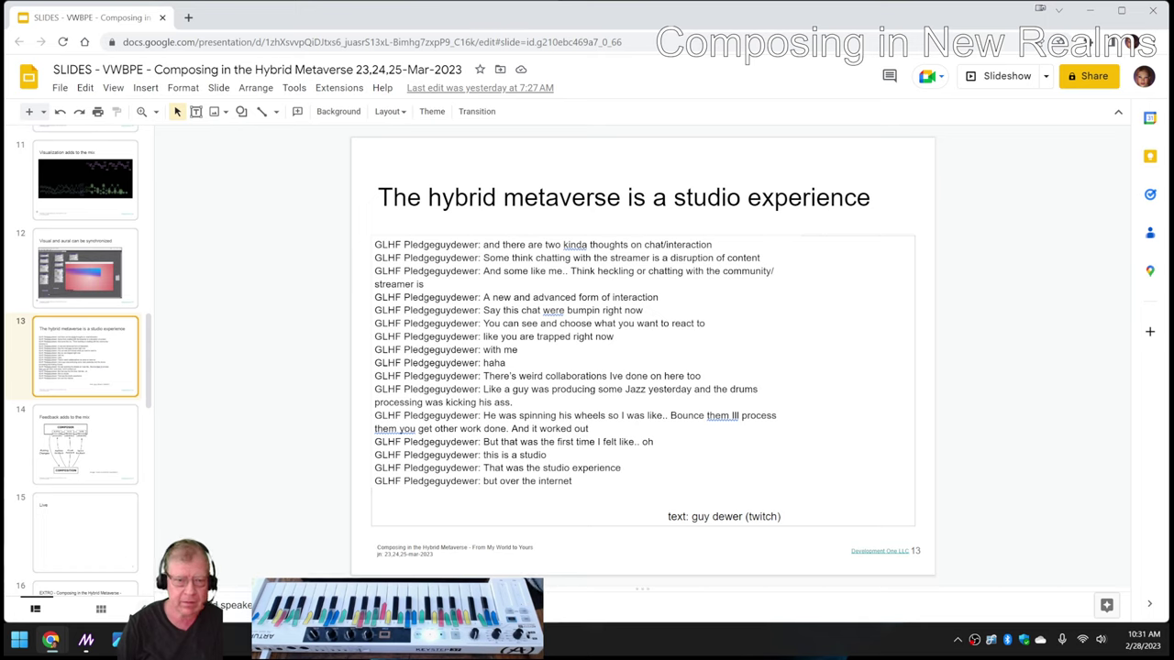
pyautogui.moveTo(87, 642)
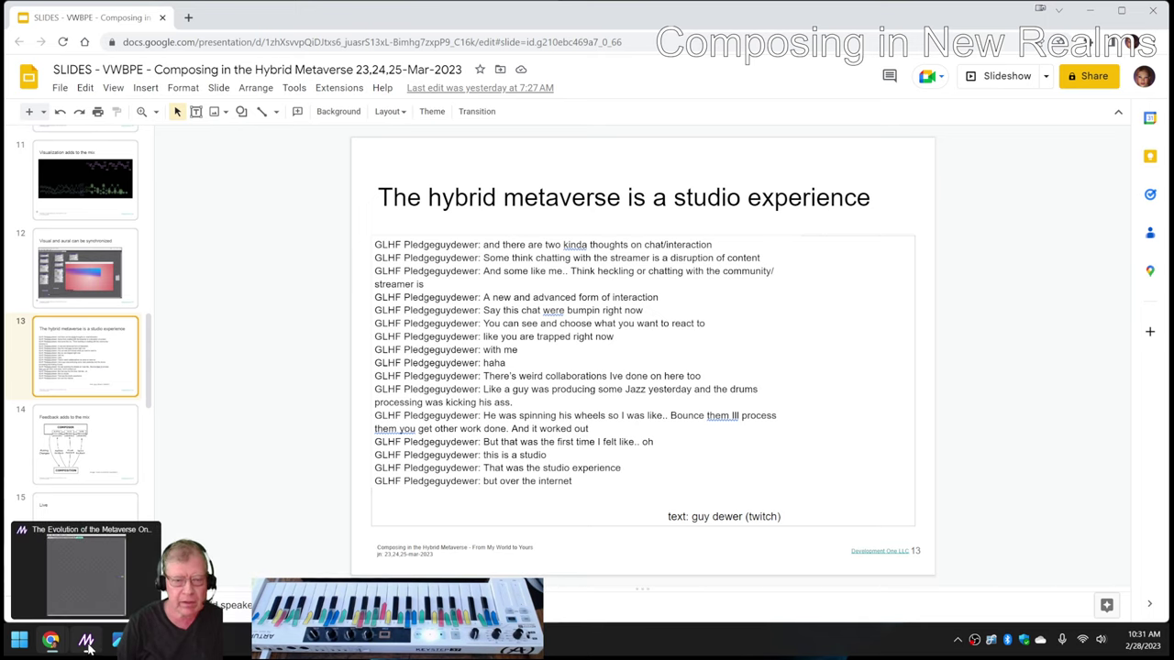
# Bring up the Evolution of the Metaverse project maximized, with the Composite preview enlarged at upper left
pyautogui.click(86, 642)
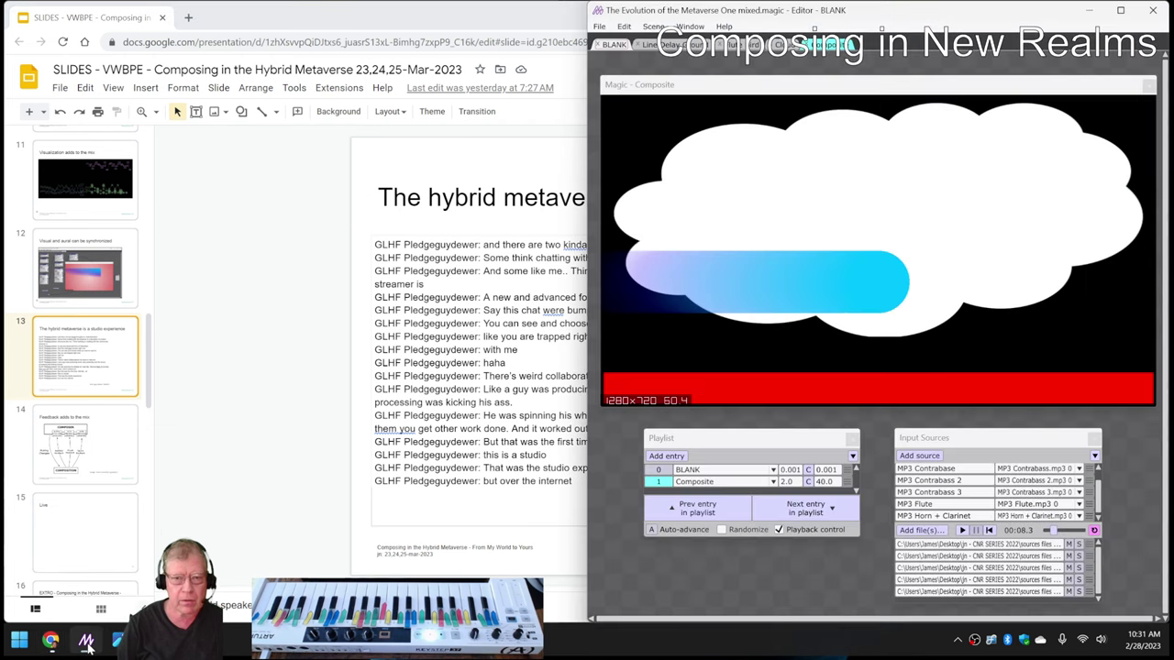
pyautogui.click(1120, 10)
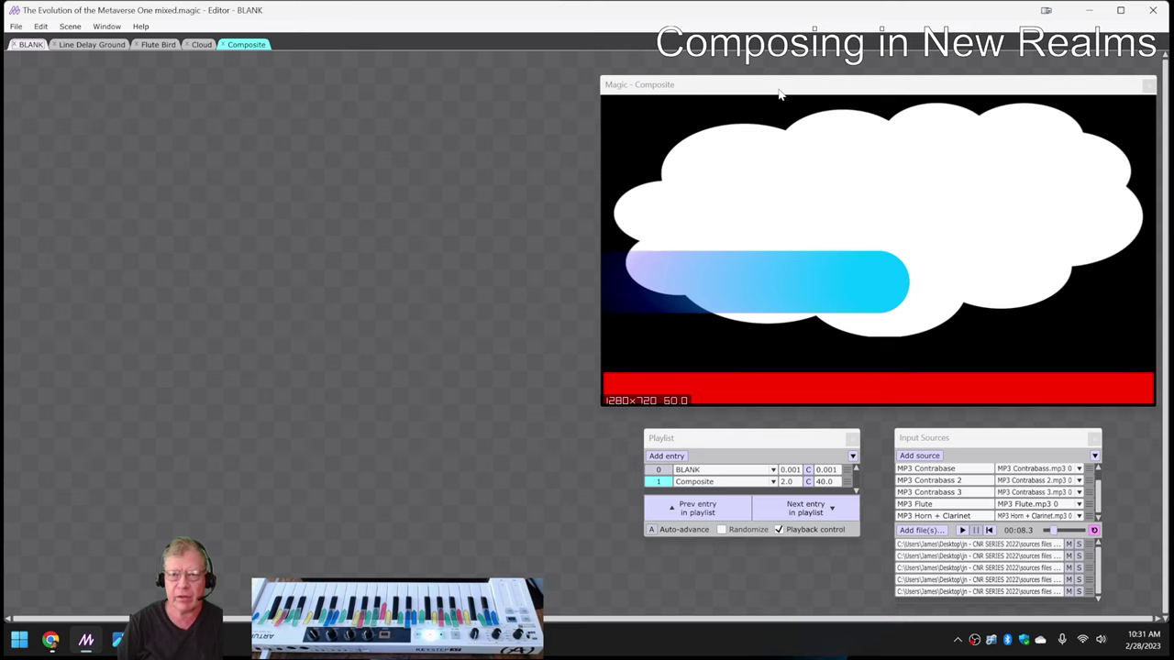
pyautogui.moveTo(771, 101); pyautogui.dragTo(239, 105)
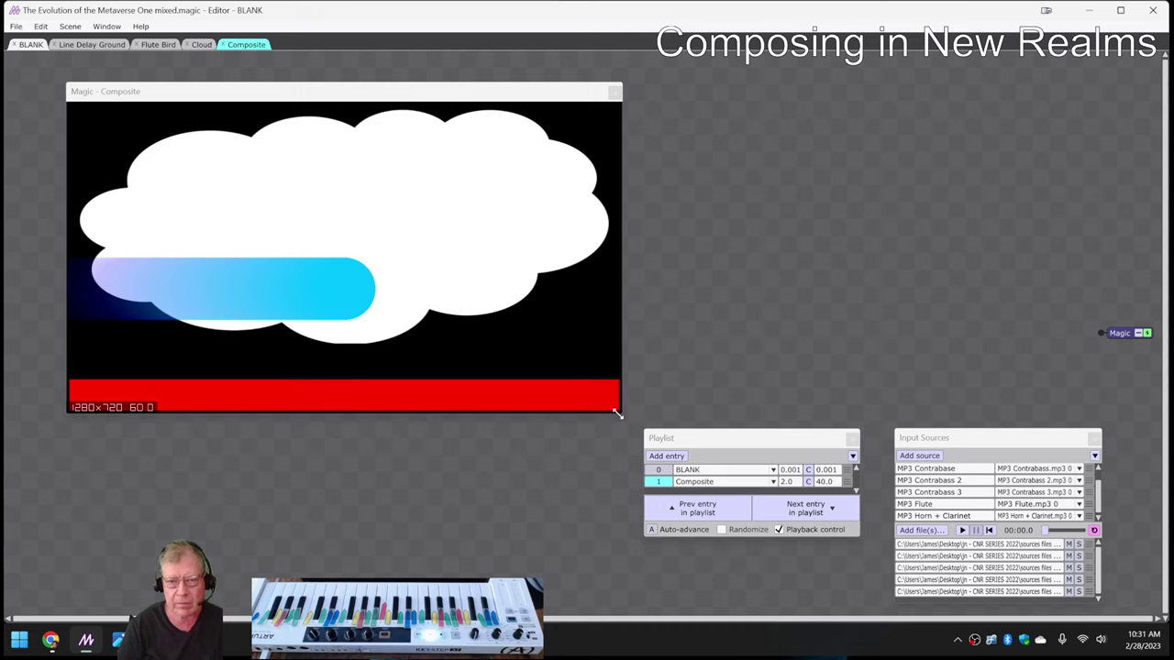
pyautogui.moveTo(620, 413); pyautogui.dragTo(933, 547)
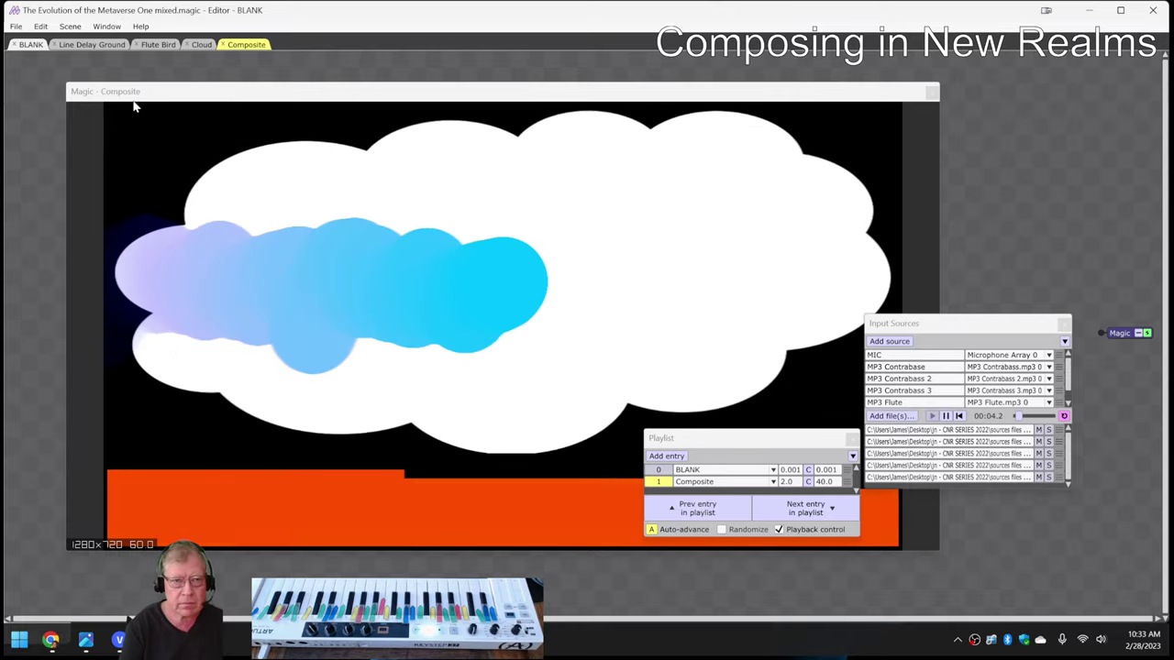
# Play the Composite scene of the cloud, gradient bar and red strip with its music
pyautogui.click(134, 103)
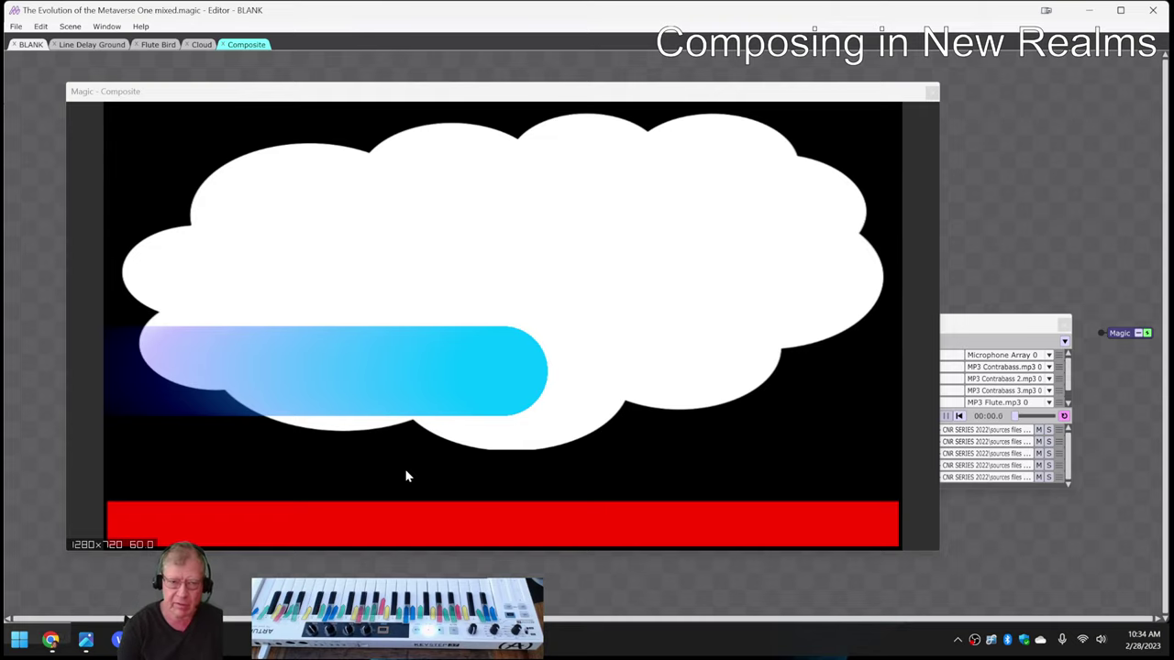
pyautogui.press('space')
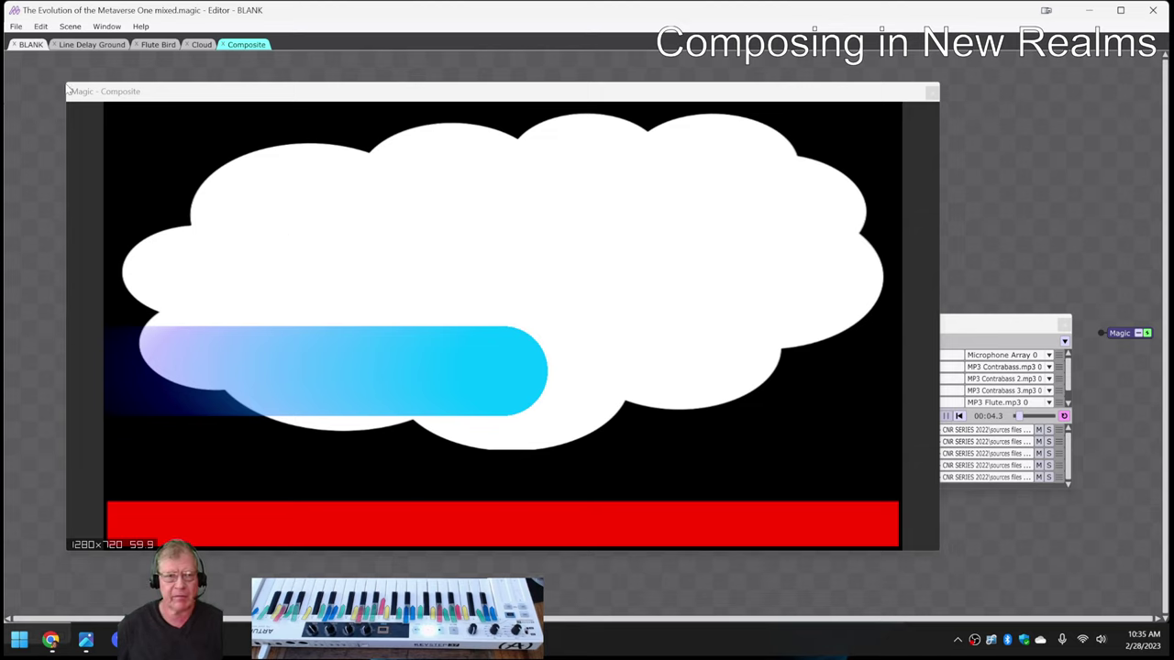
# Switch to the Napkin spreadsheet and scroll to the Ideas Next Time list at B66
pyautogui.moveTo(52, 640)
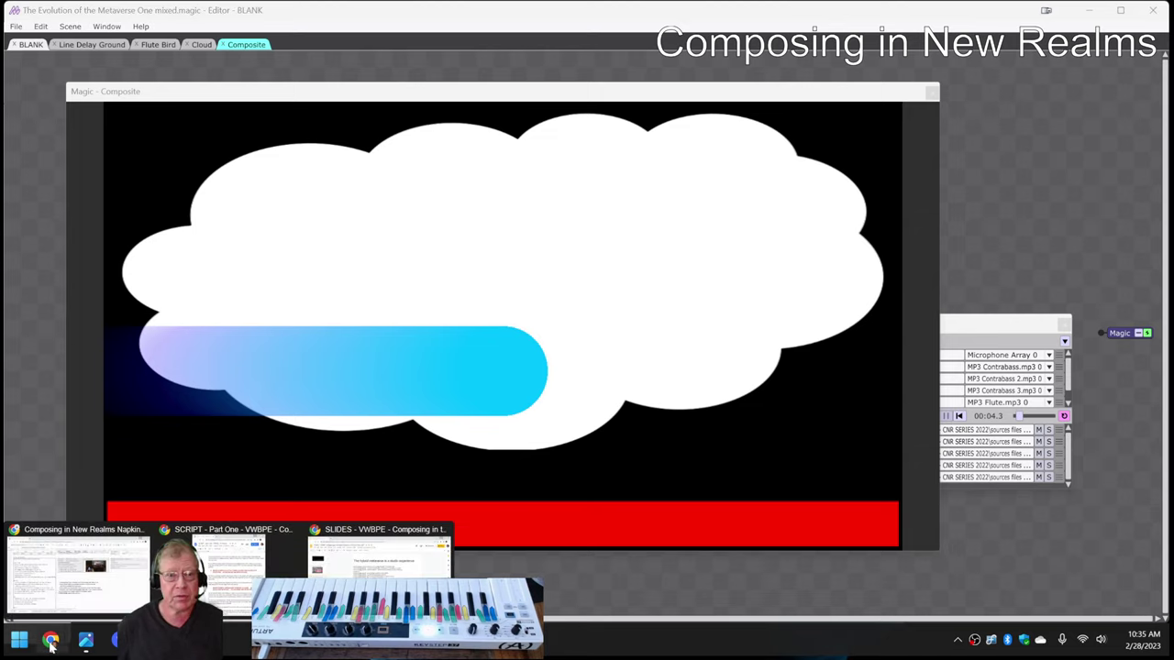
pyautogui.click(57, 606)
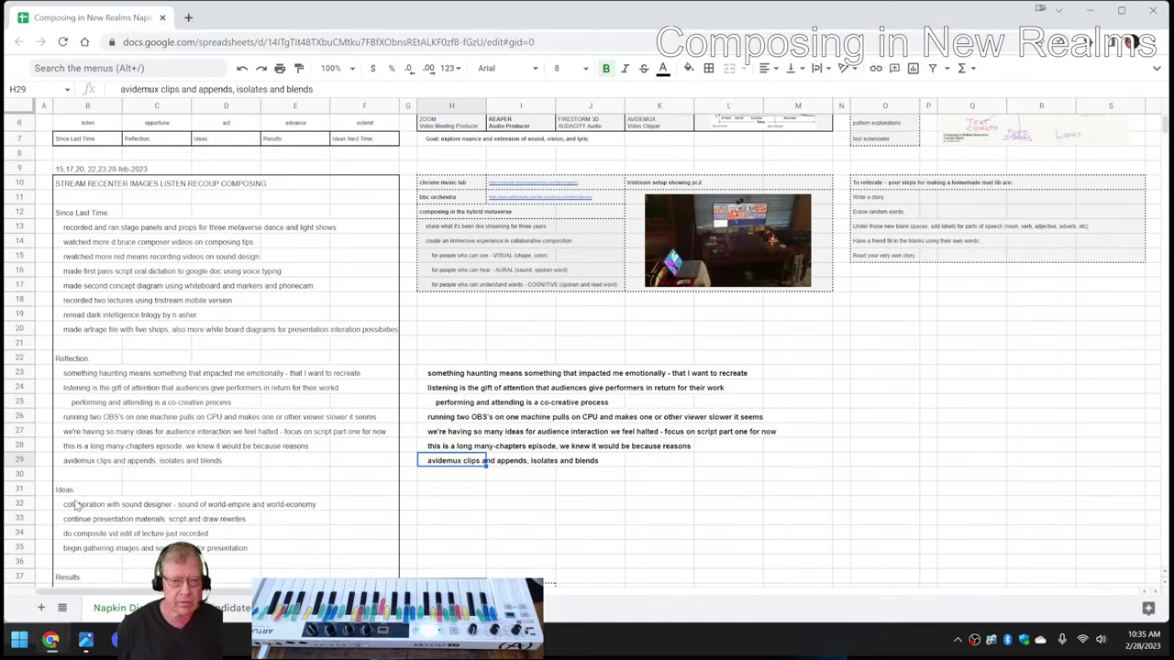
pyautogui.scroll(-10, 77, 505)
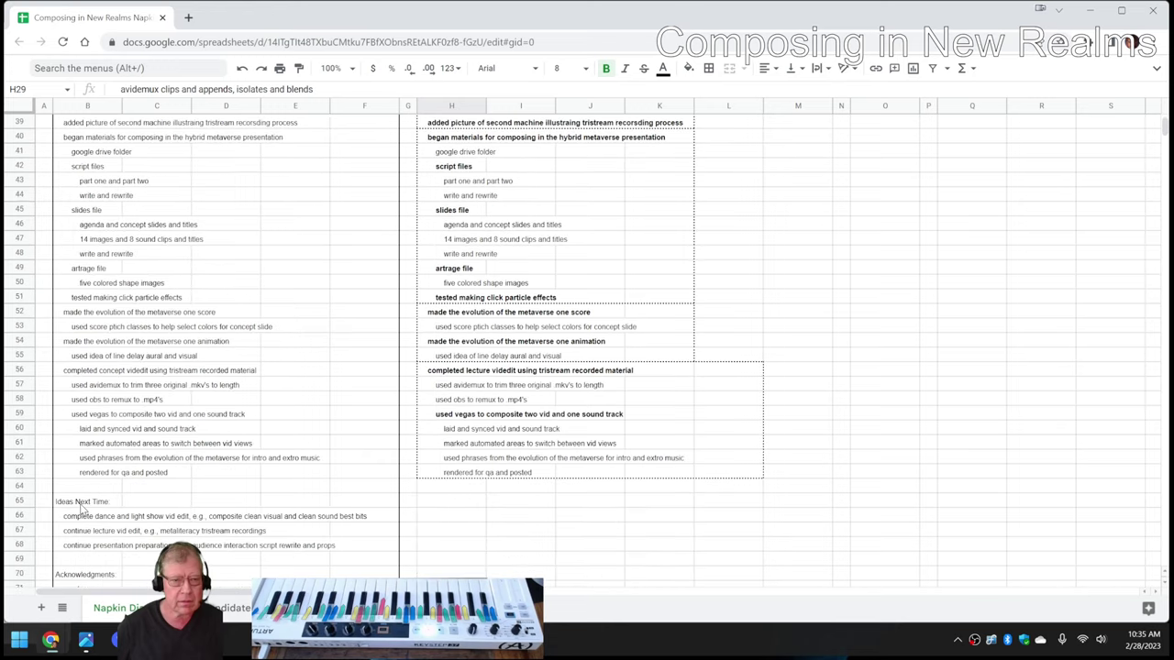
pyautogui.click(81, 519)
pyautogui.scroll(-2, 85, 513)
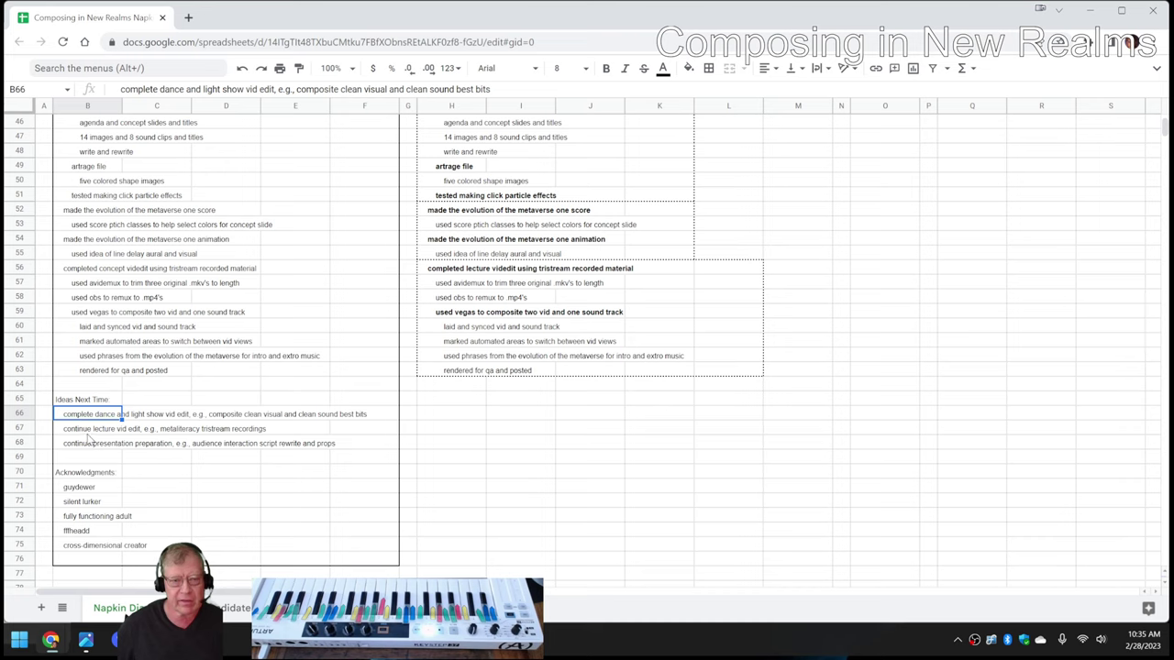
pyautogui.click(87, 432)
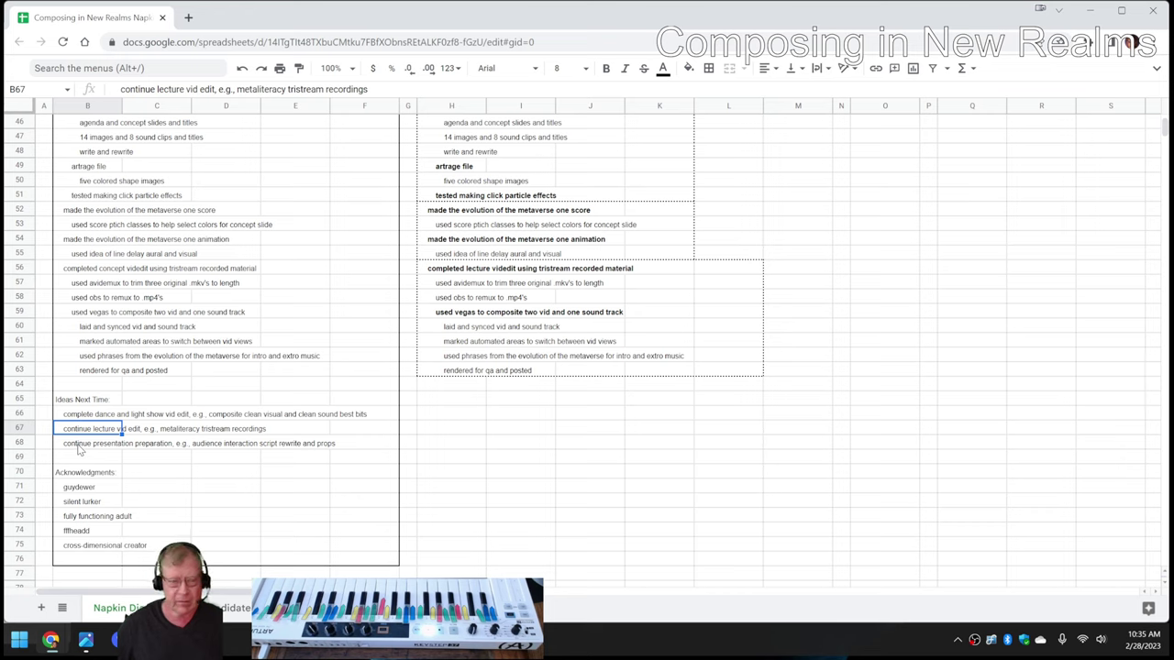
pyautogui.click(79, 446)
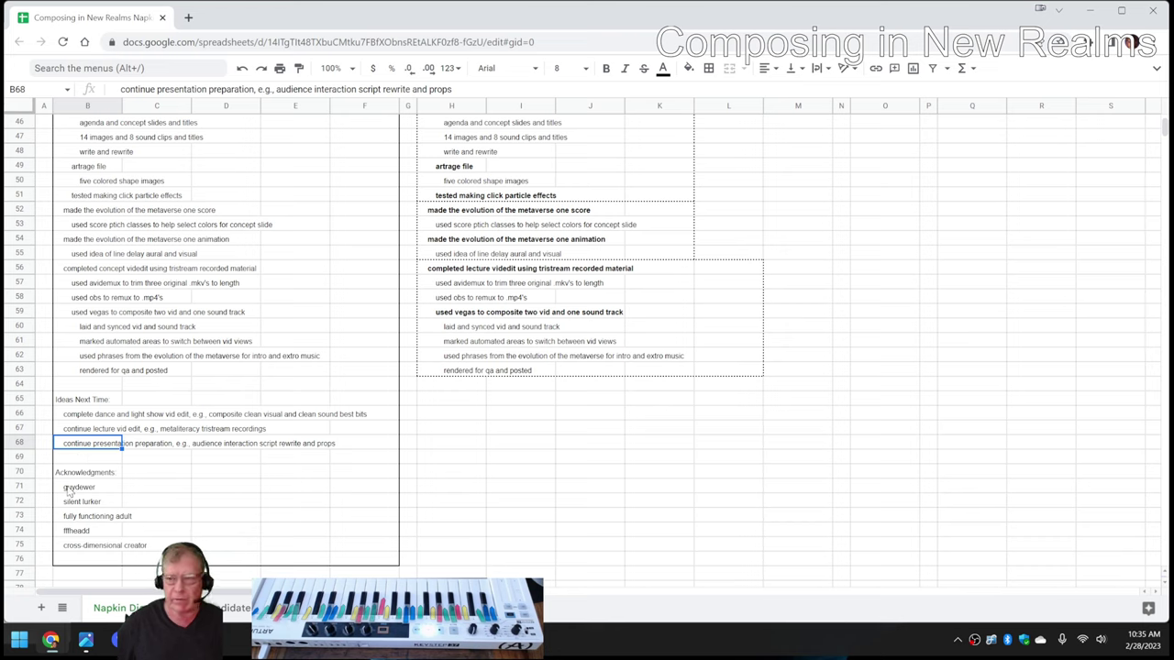
pyautogui.click(69, 490)
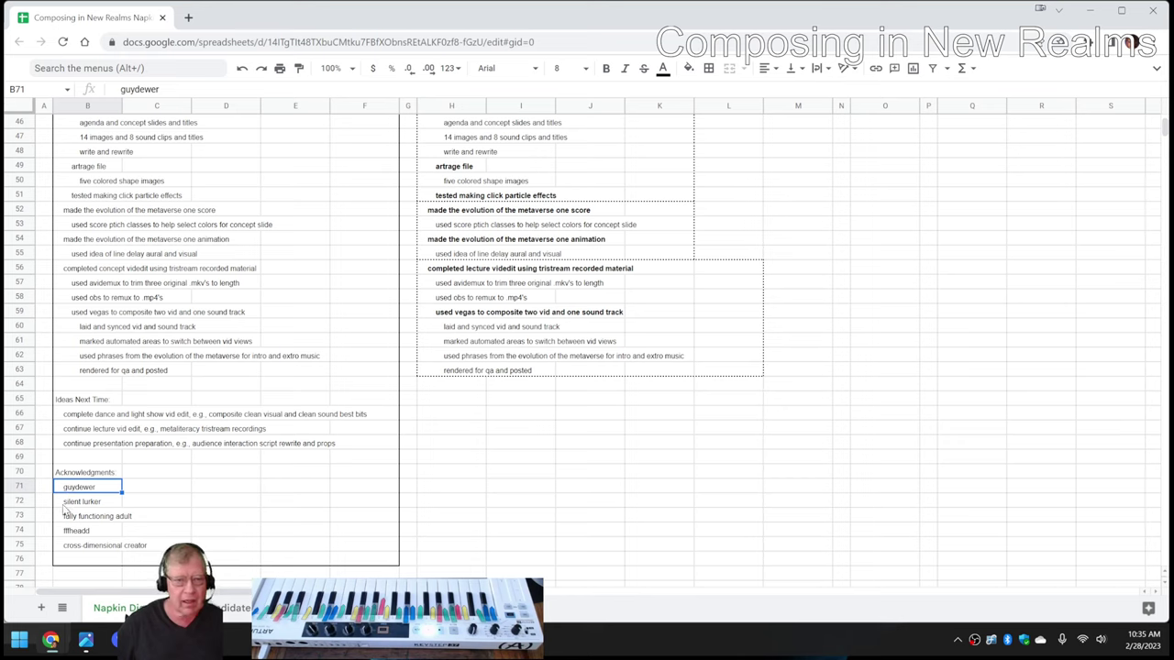
pyautogui.click(65, 507)
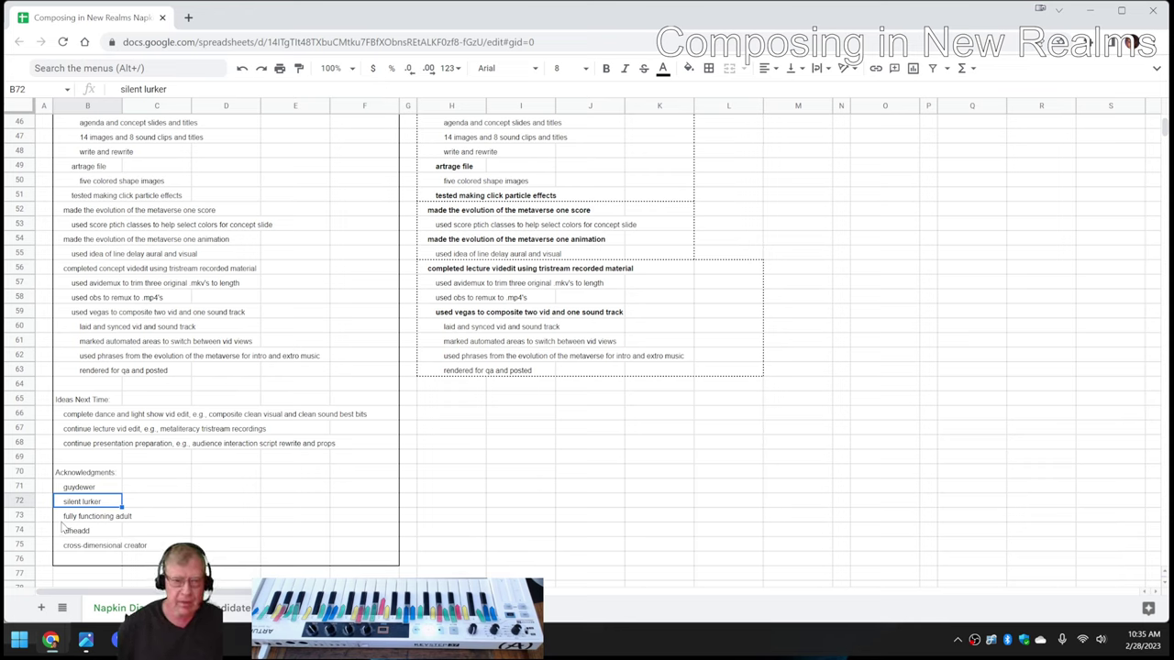
pyautogui.click(62, 518)
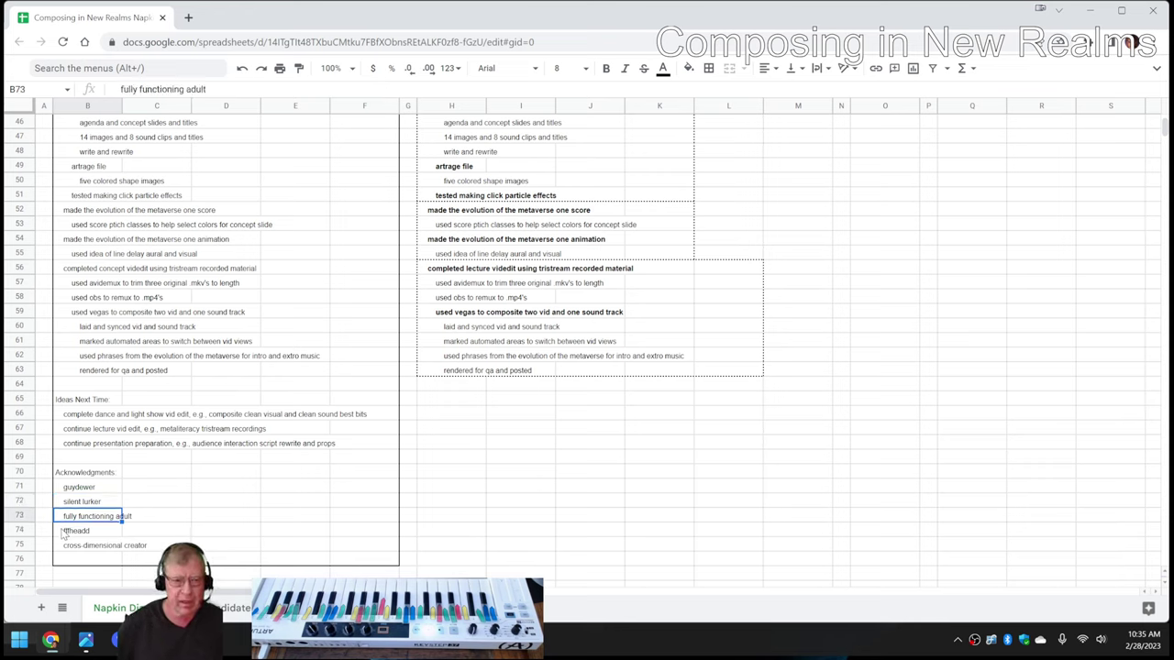
pyautogui.click(64, 532)
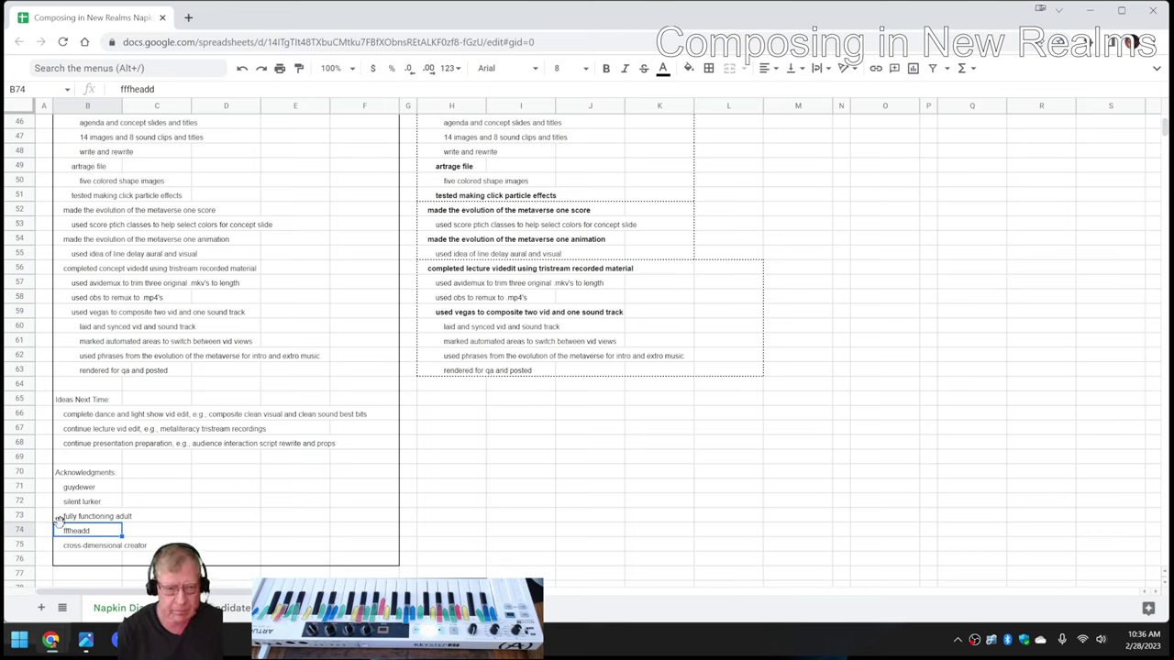
pyautogui.click(68, 550)
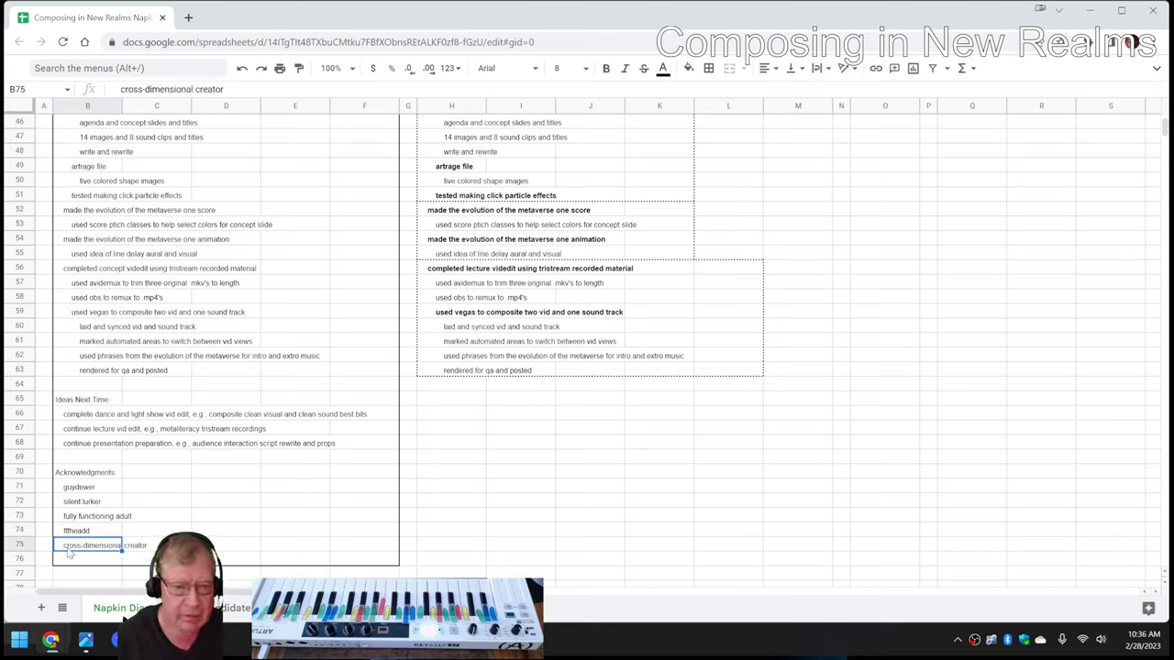